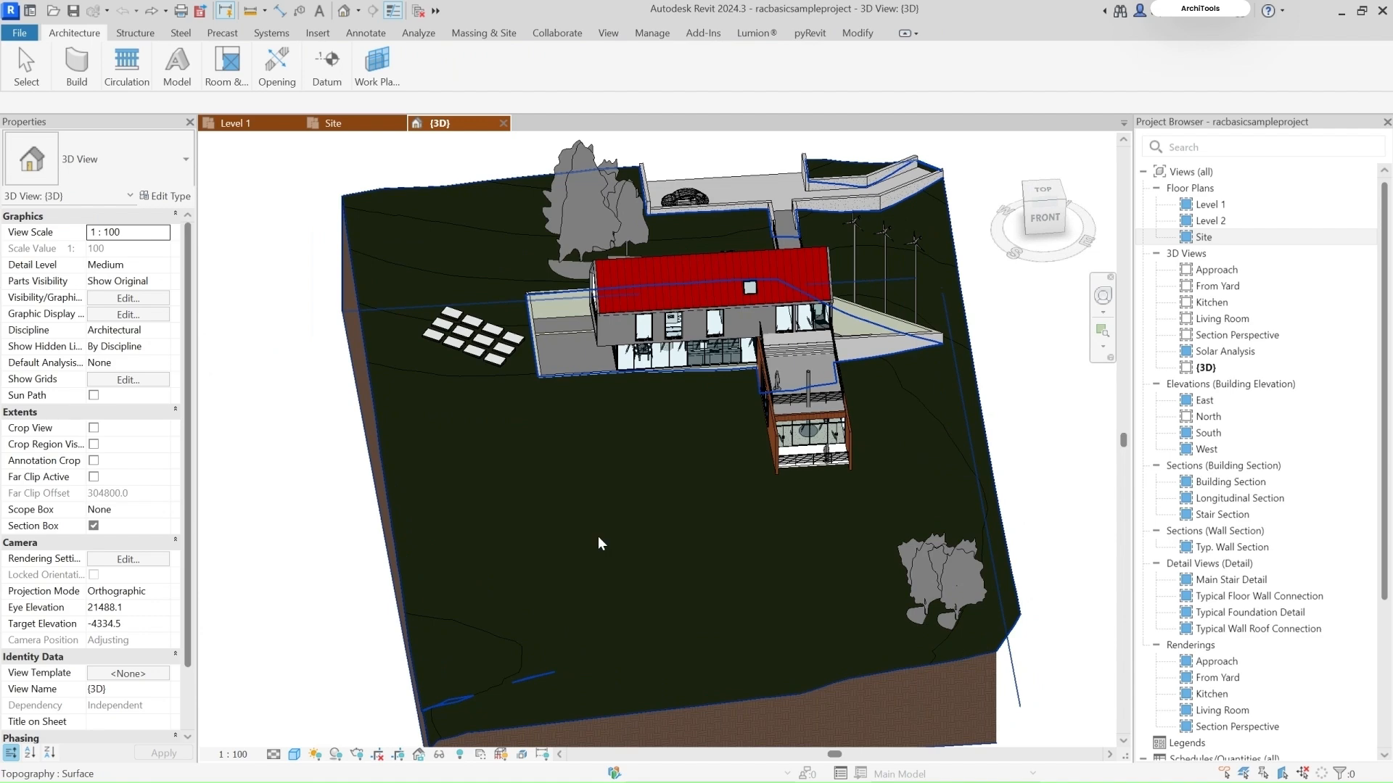
- Look over the house and its terrain in 3D and open the Site floor plan
shift+middle_drag(599, 538, 467, 345)
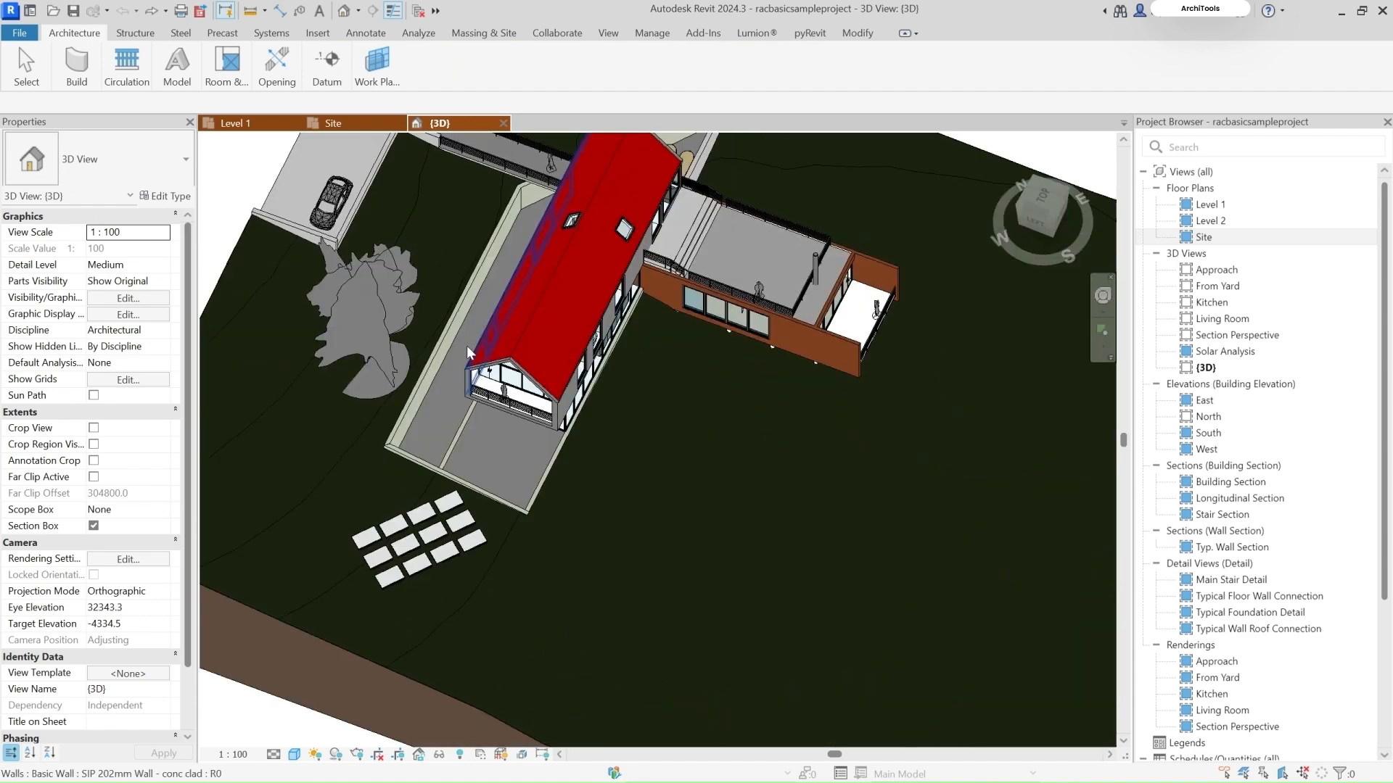
scroll(642, 463, down, 3)
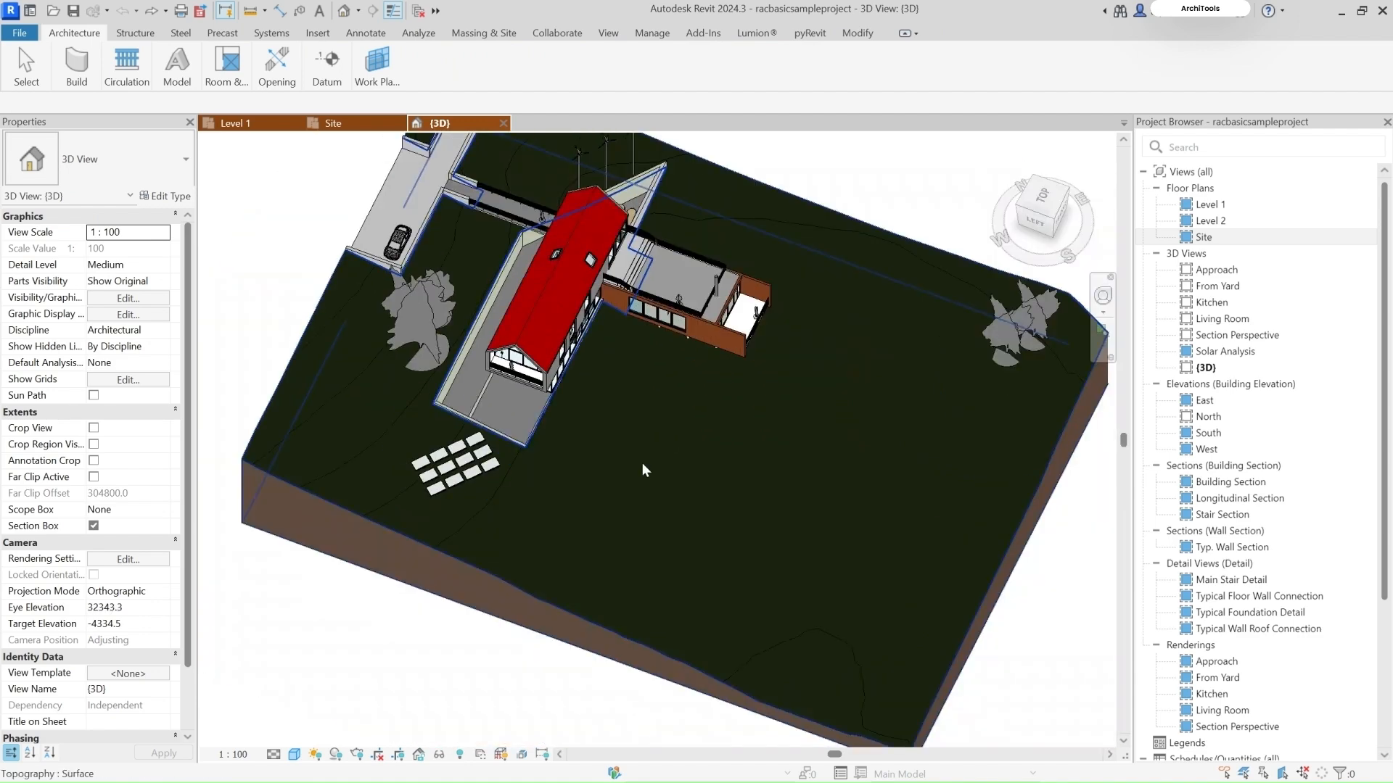
double_click(1205, 238)
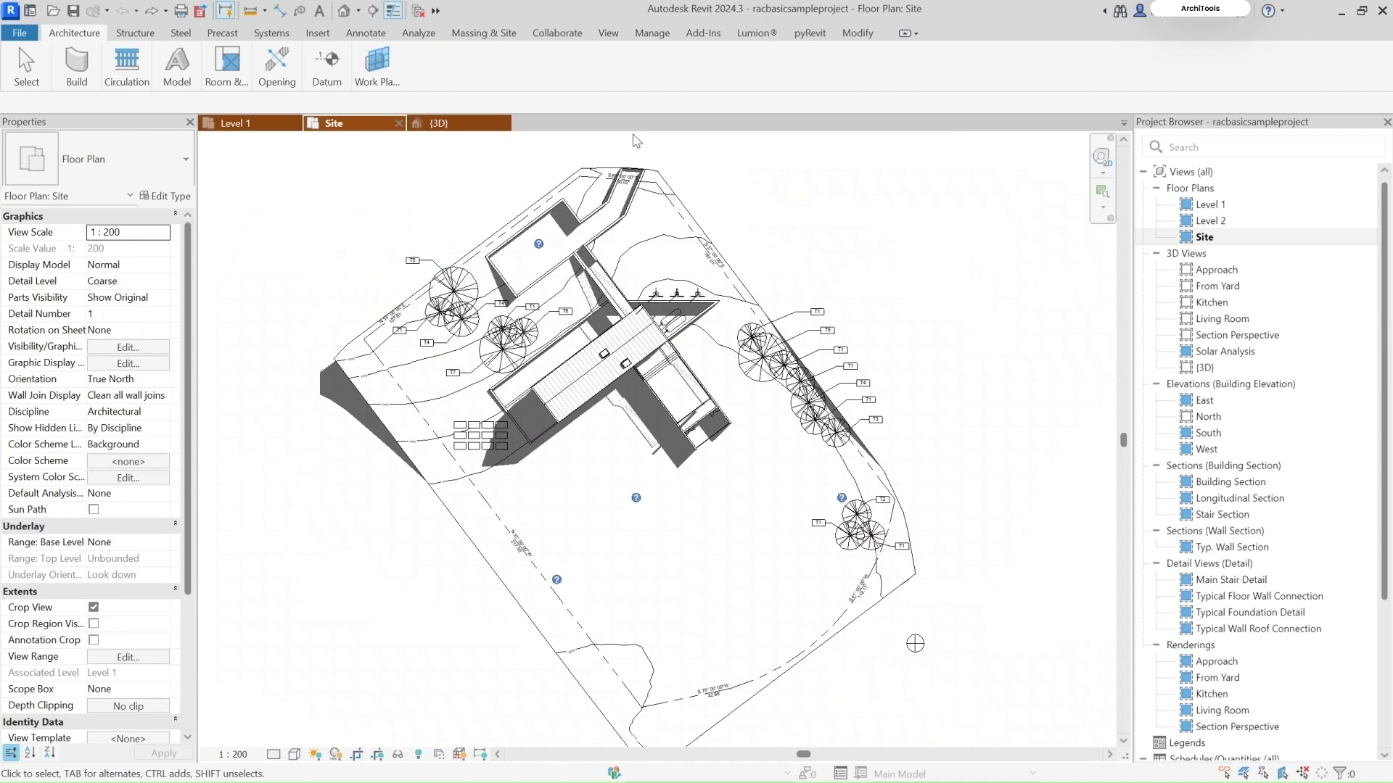
middle_drag(876, 639, 873, 612)
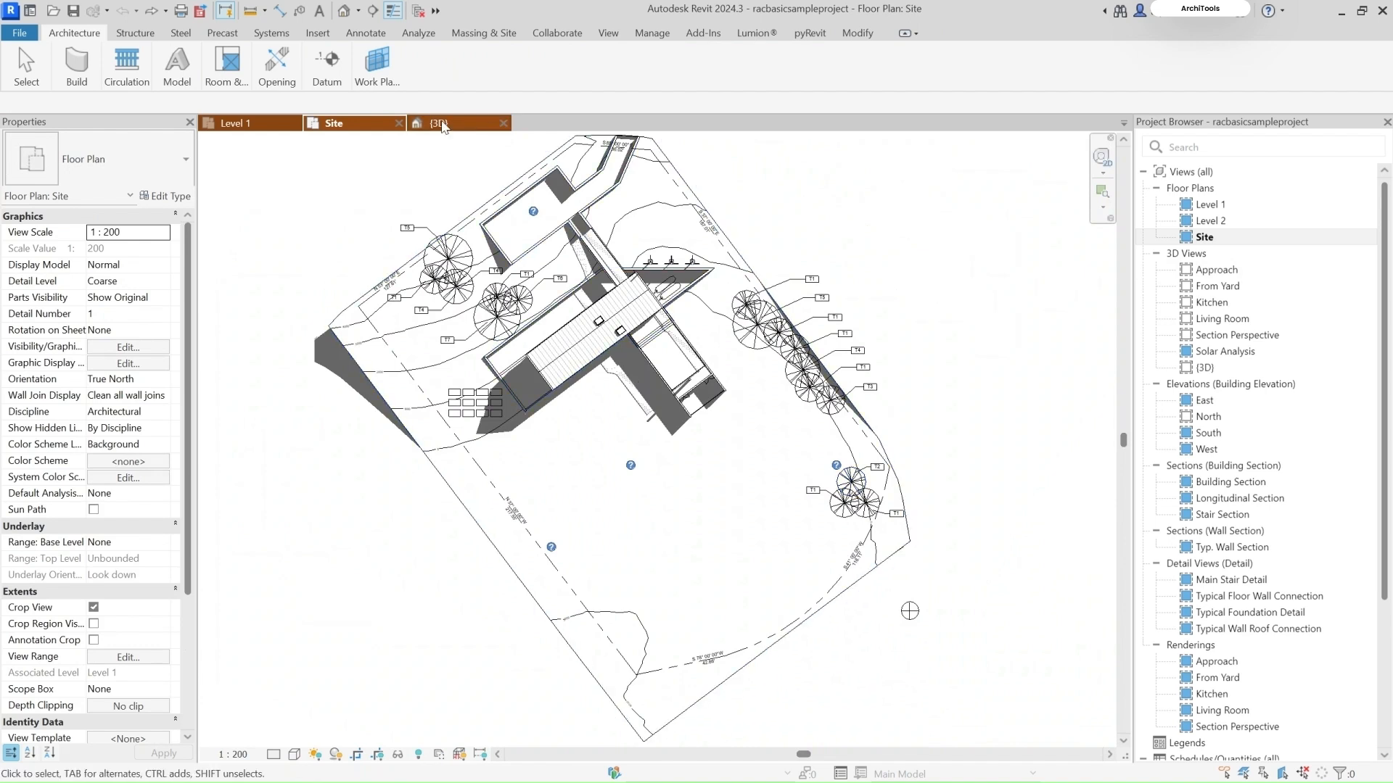
- Start a walkthrough on the site plan and place its first key frame at the S 78° property line, across the yard from the house
click(360, 12)
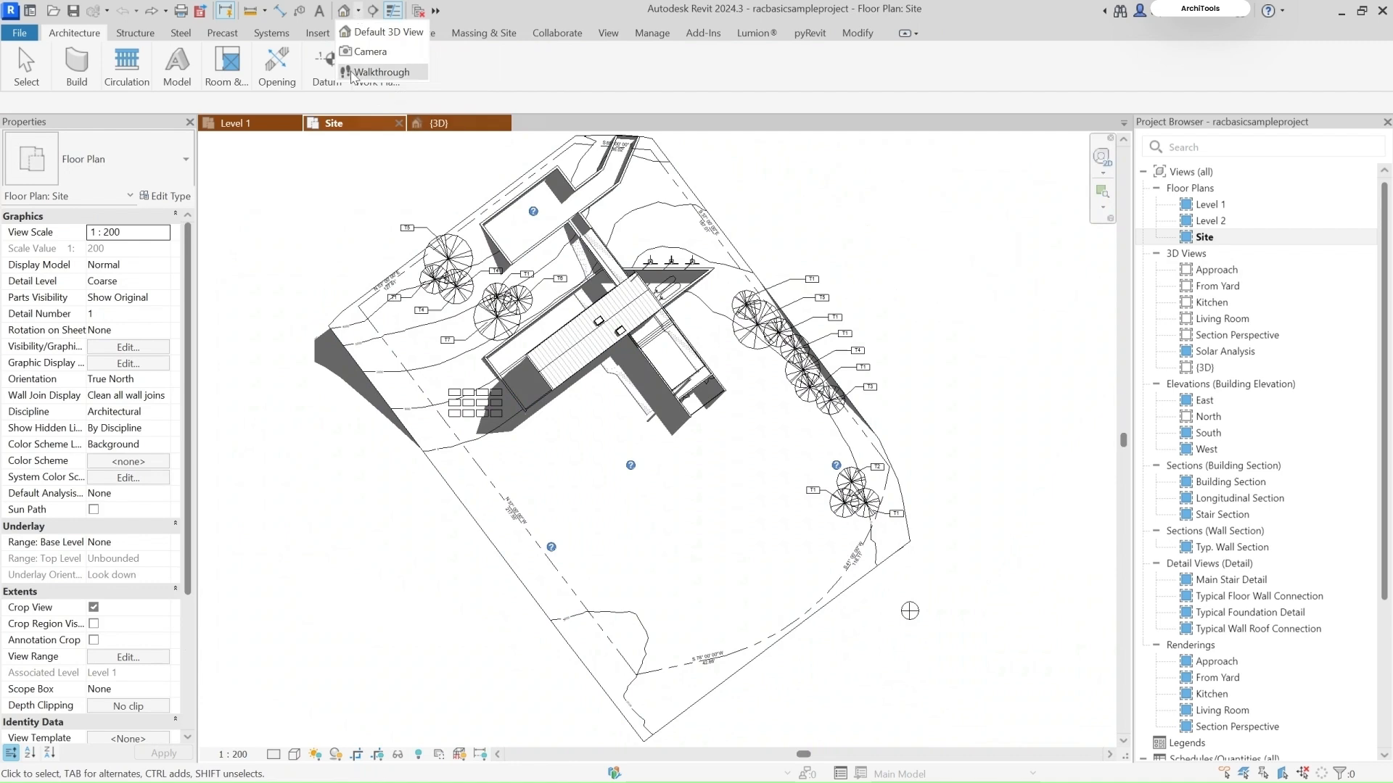
click(491, 55)
click(608, 34)
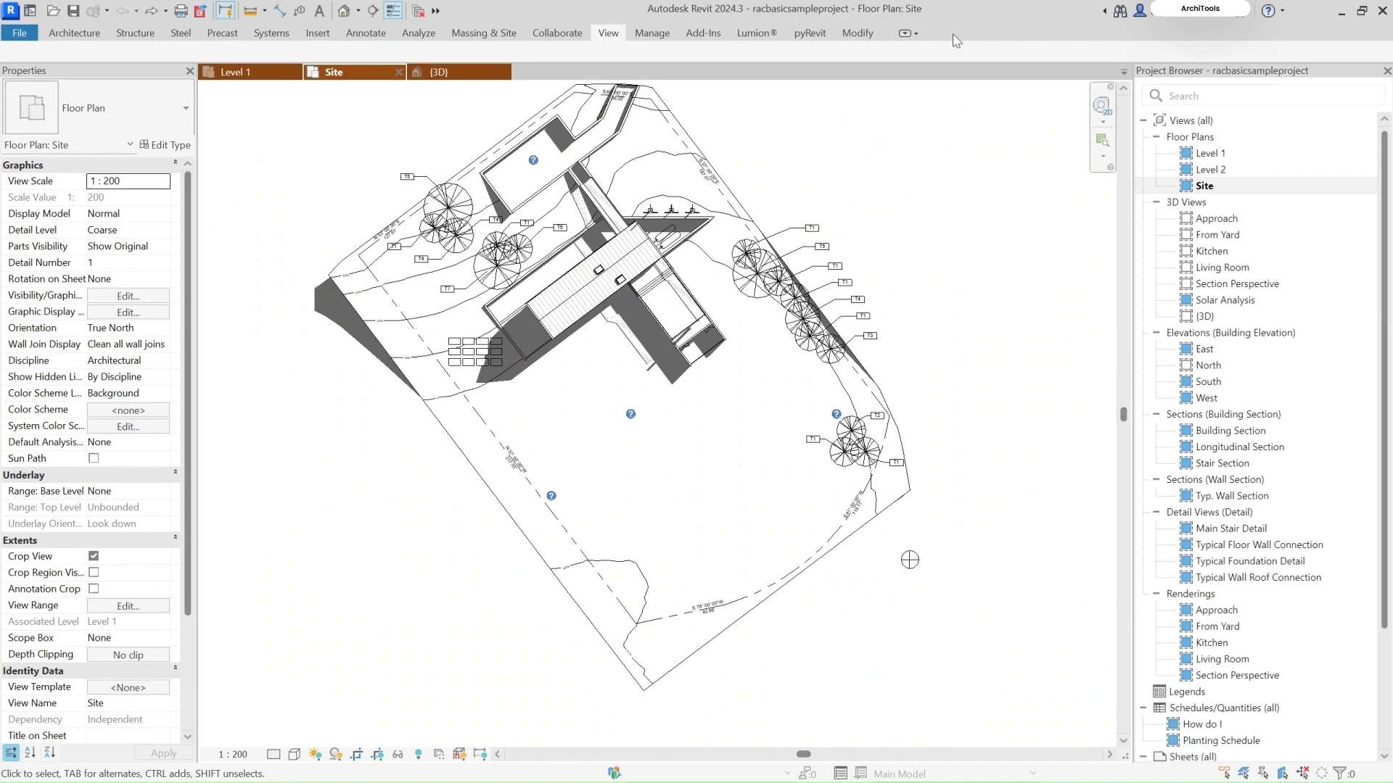
click(904, 34)
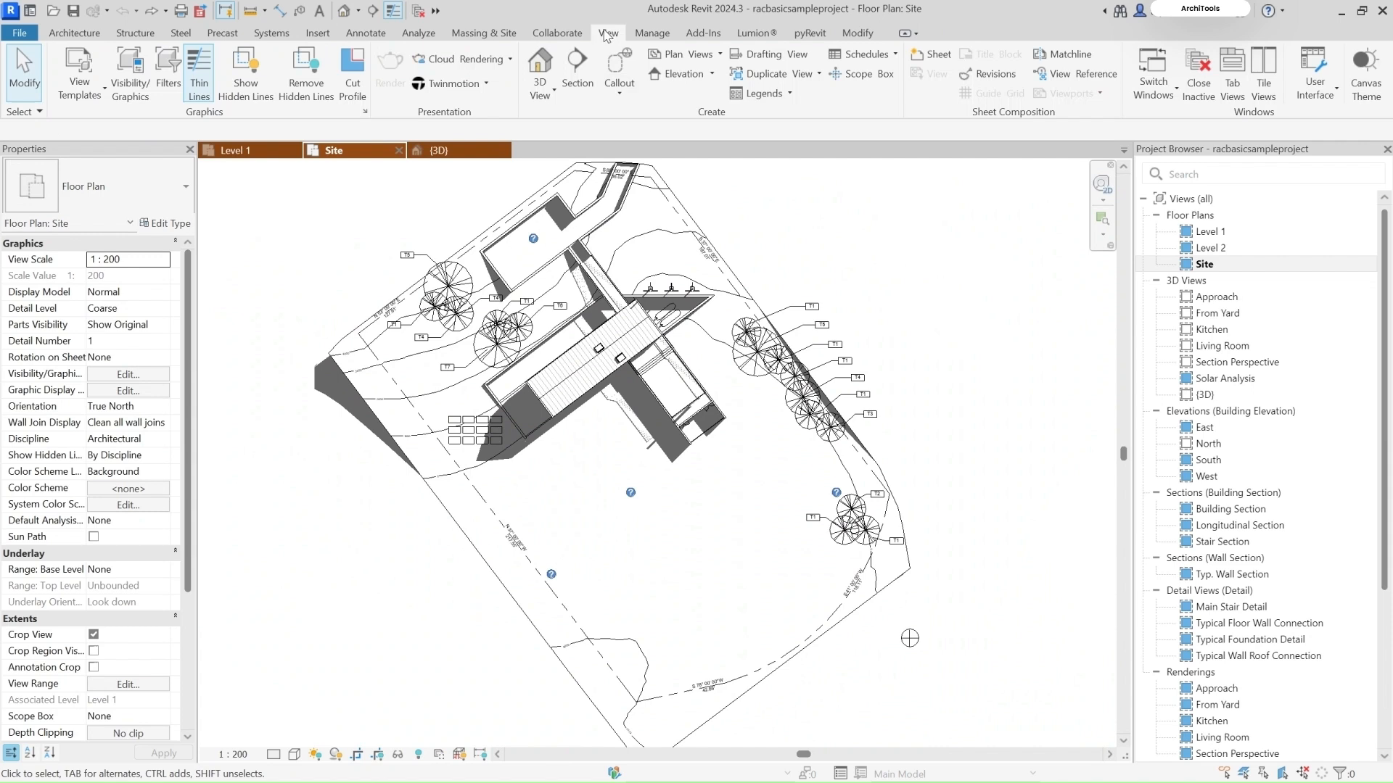
click(554, 92)
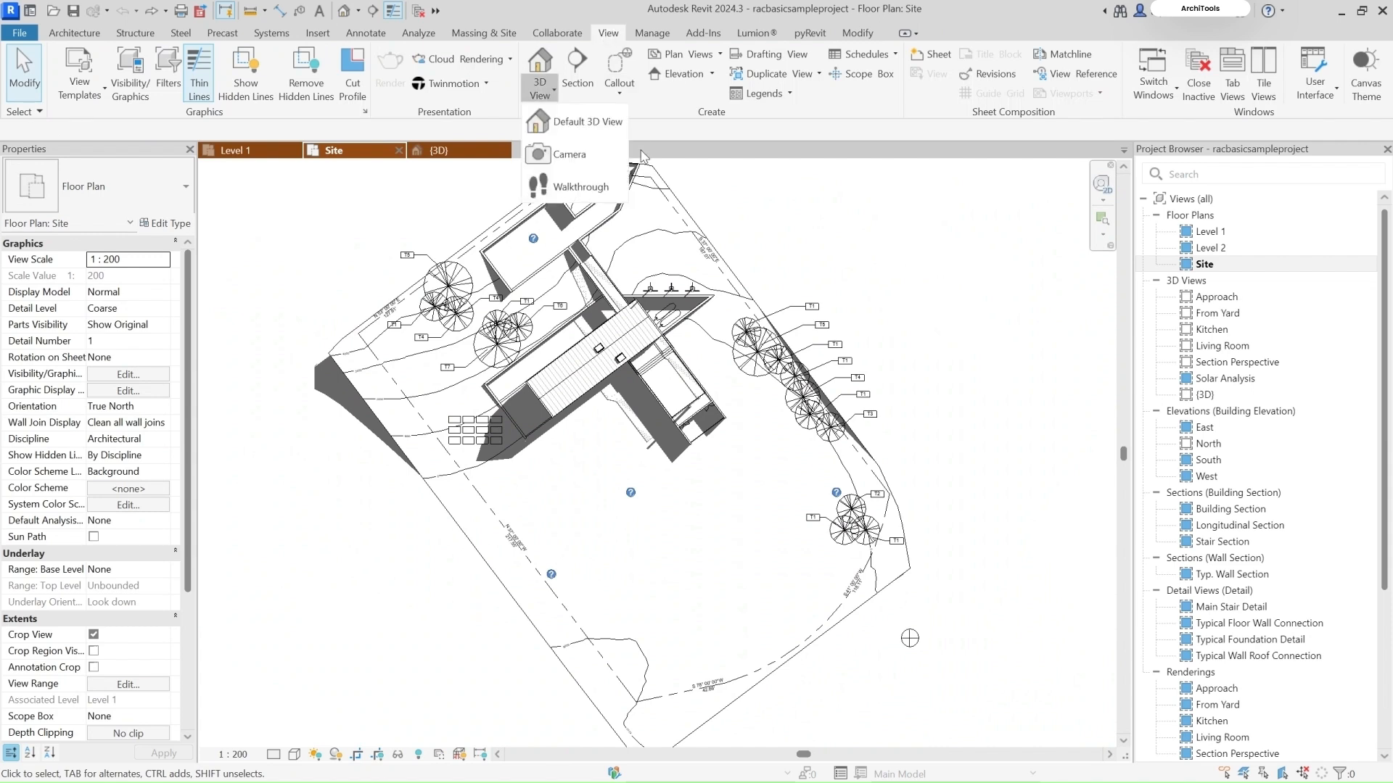
click(569, 190)
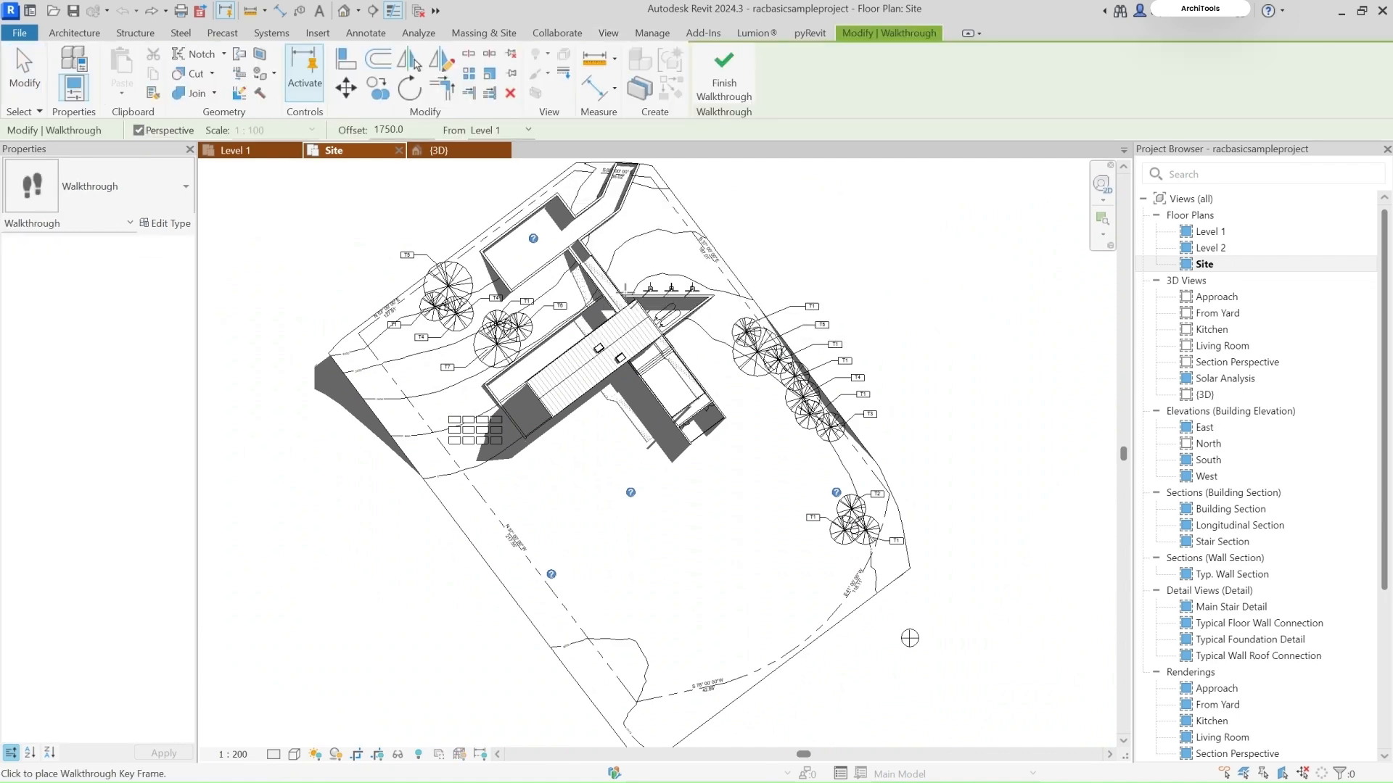
scroll(418, 259, down, 2)
scroll(418, 259, down, 1)
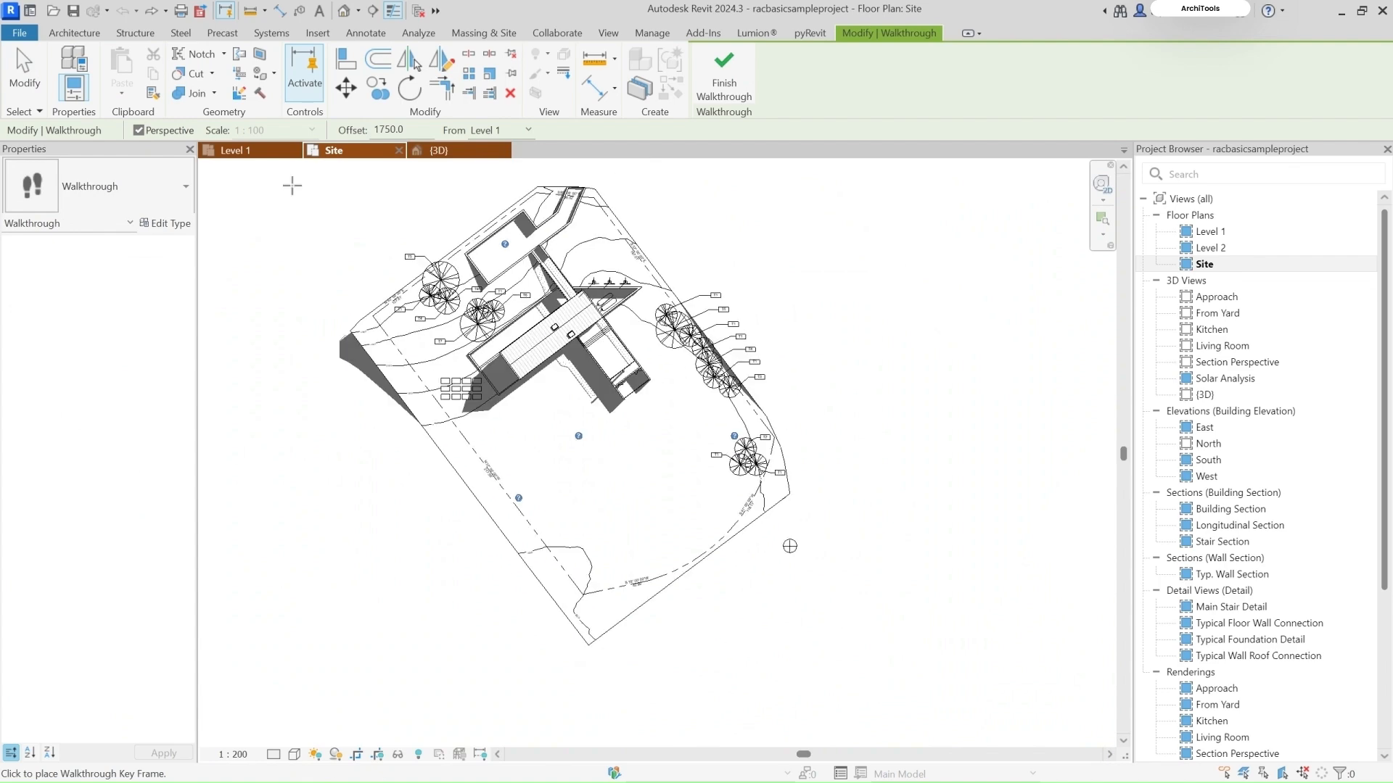
scroll(648, 573, up, 2)
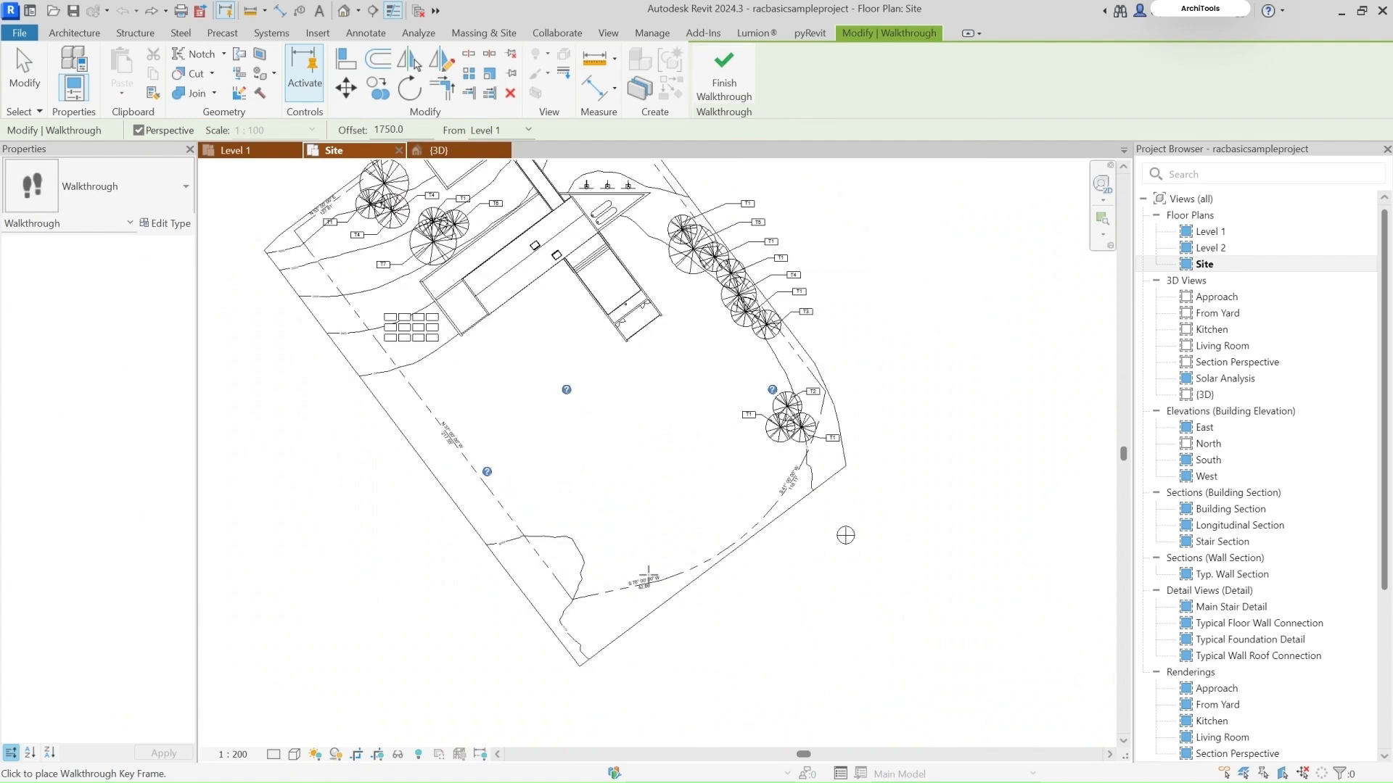
middle_drag(652, 417, 647, 518)
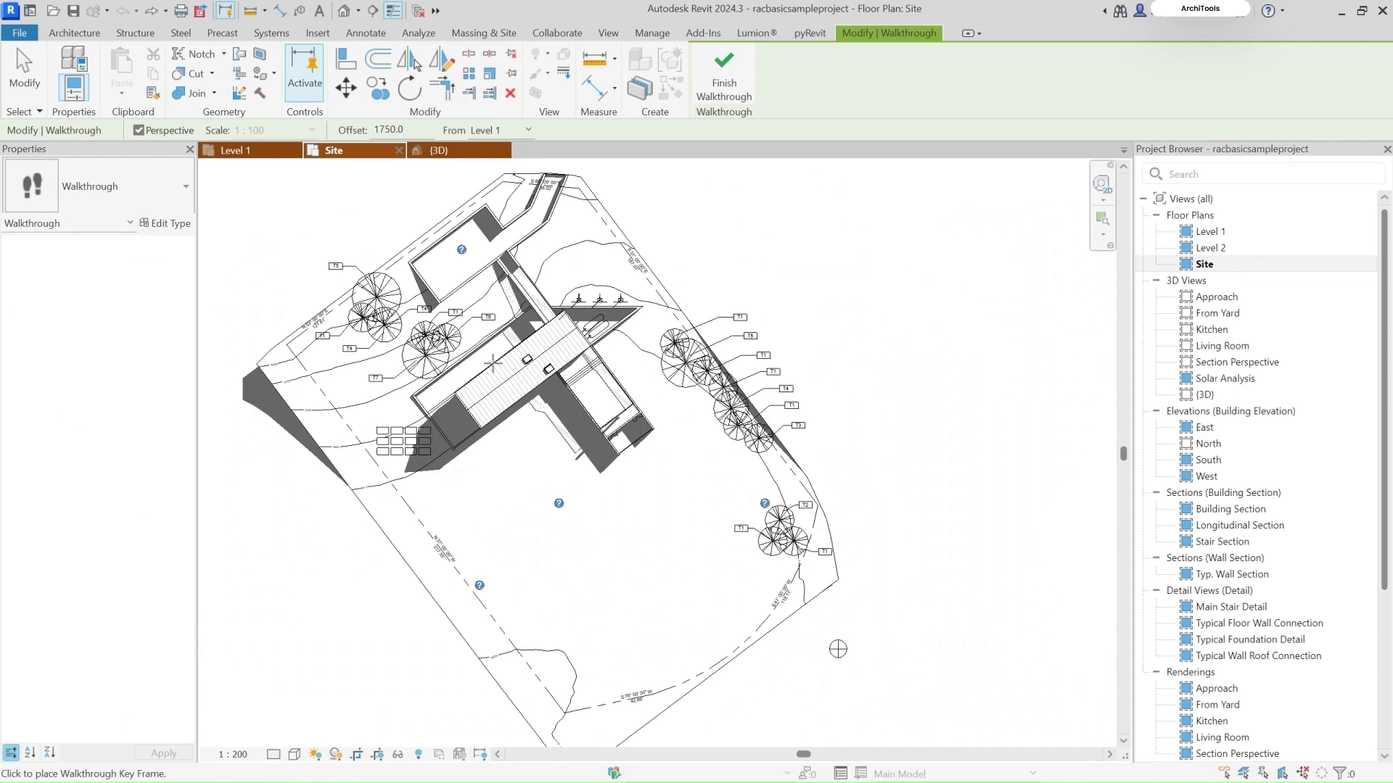
middle_drag(634, 670, 658, 631)
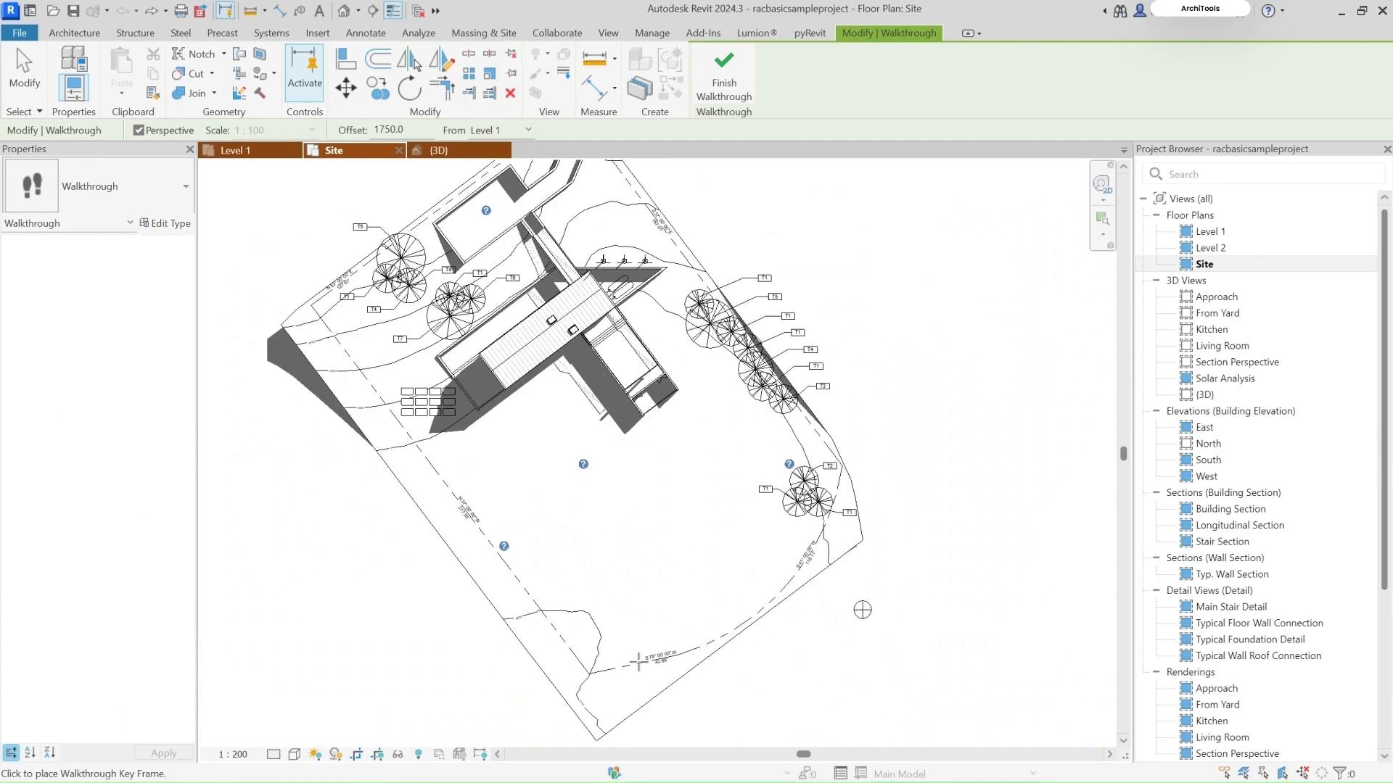
click(633, 652)
scroll(633, 652, up, 3)
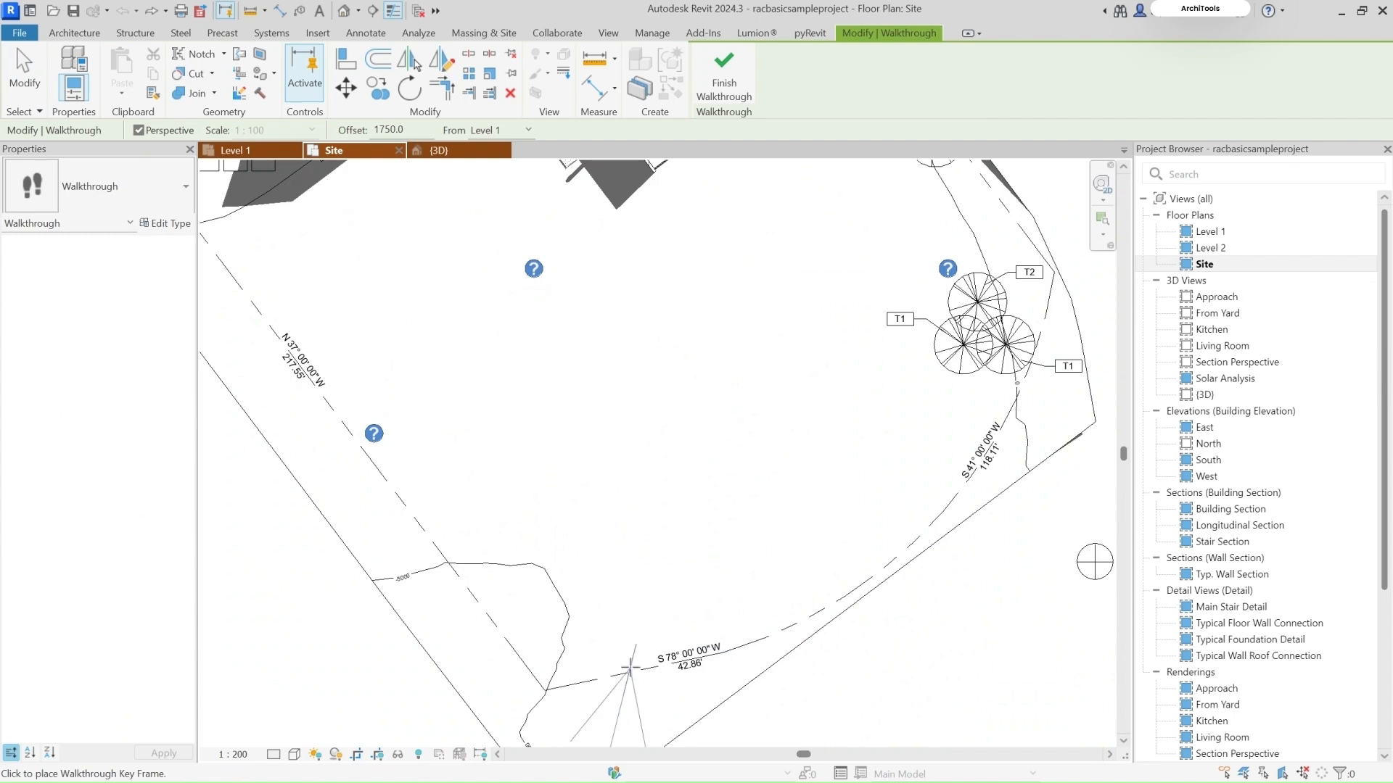
click(641, 648)
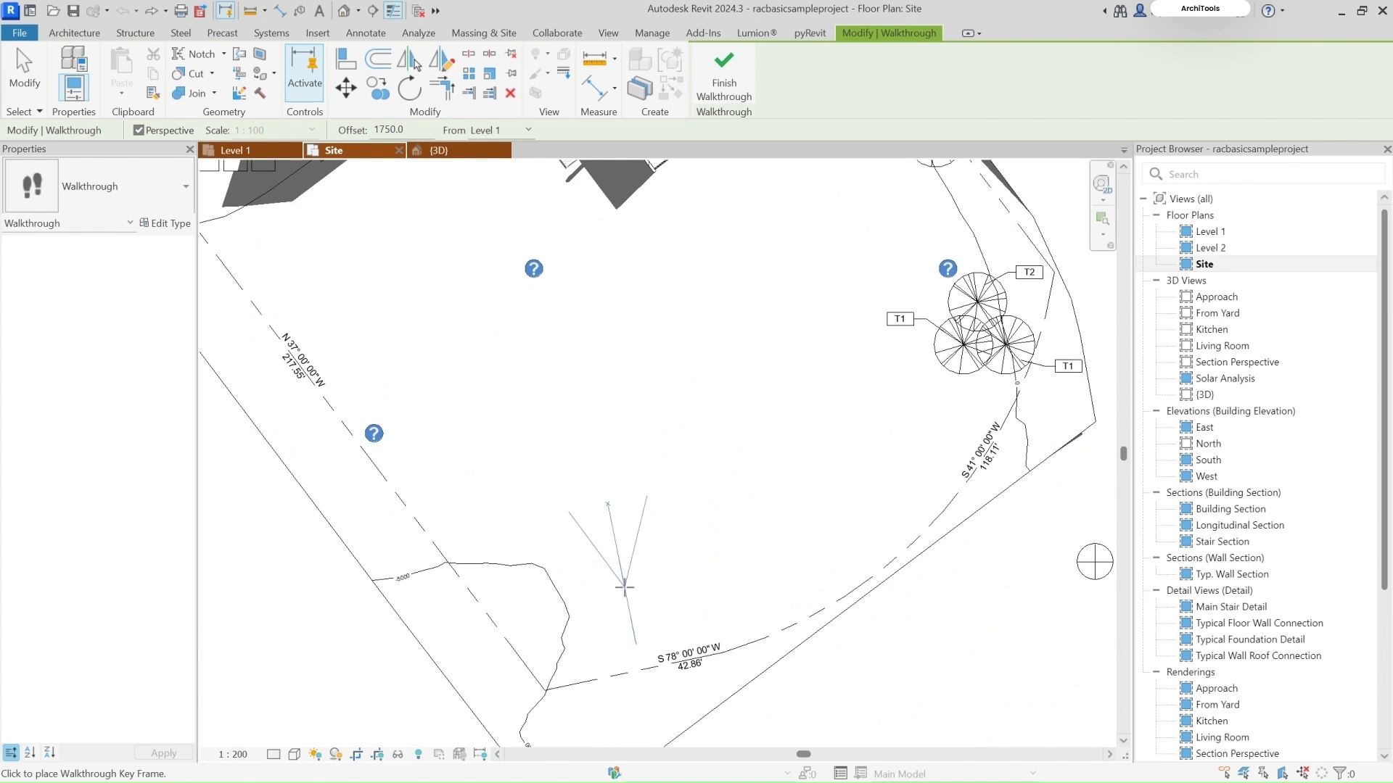
- Add key frames along a curved path across the yard towards the house's terrace
scroll(653, 643, down, 2)
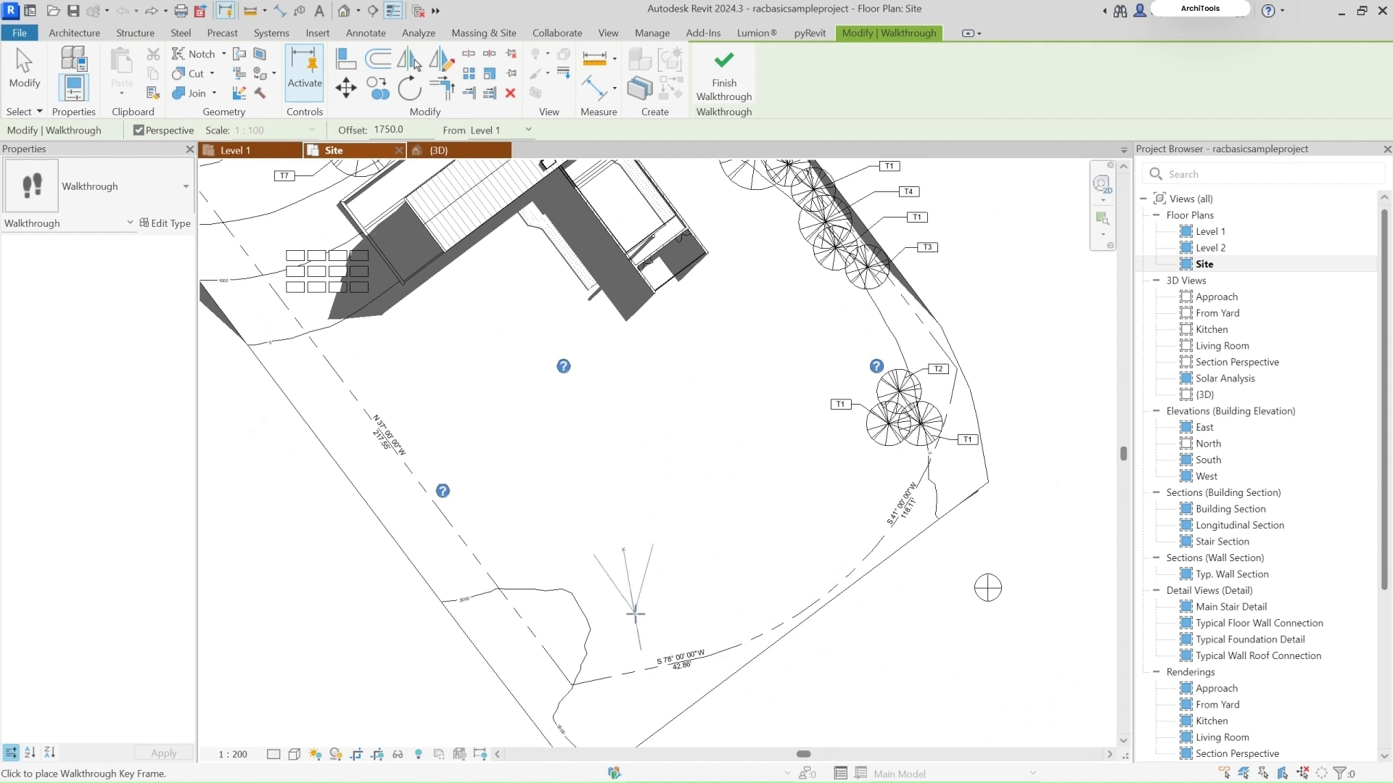
click(633, 598)
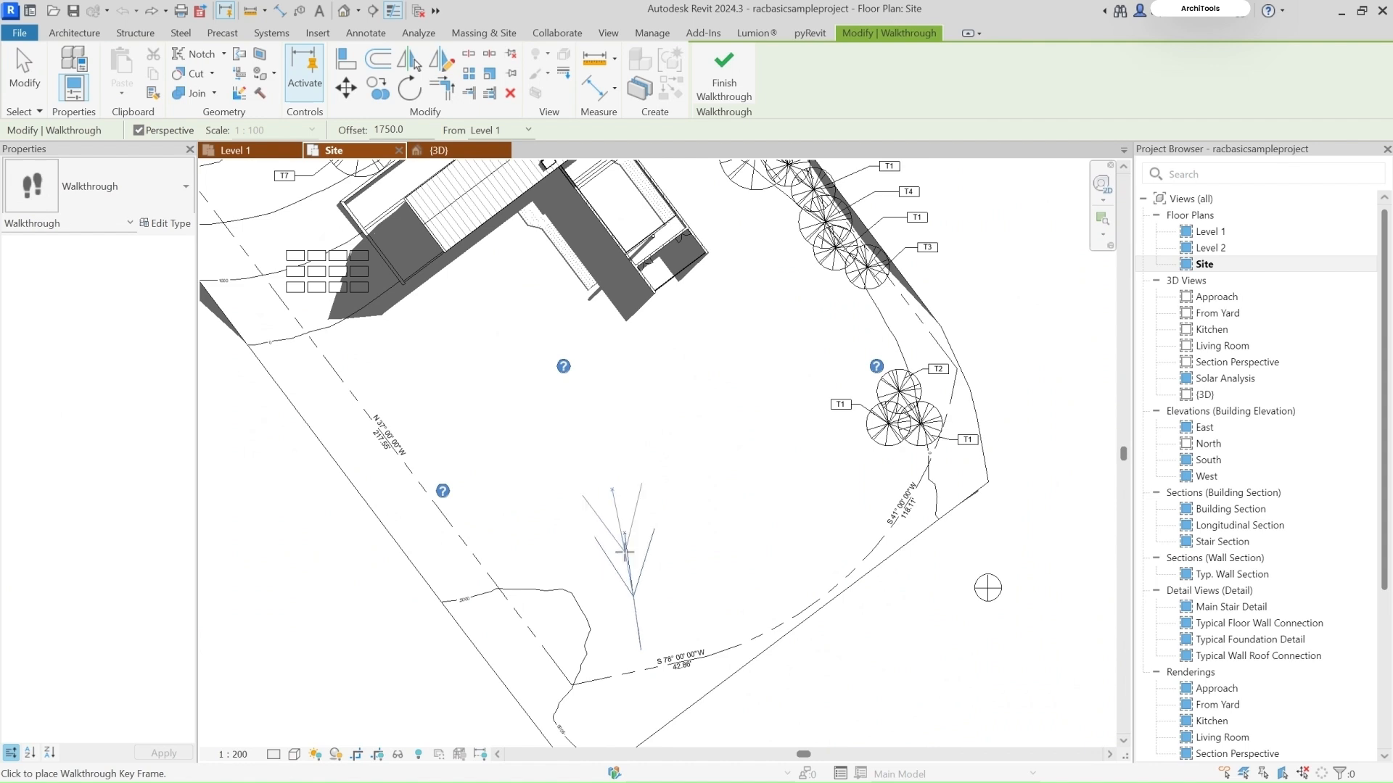
click(598, 526)
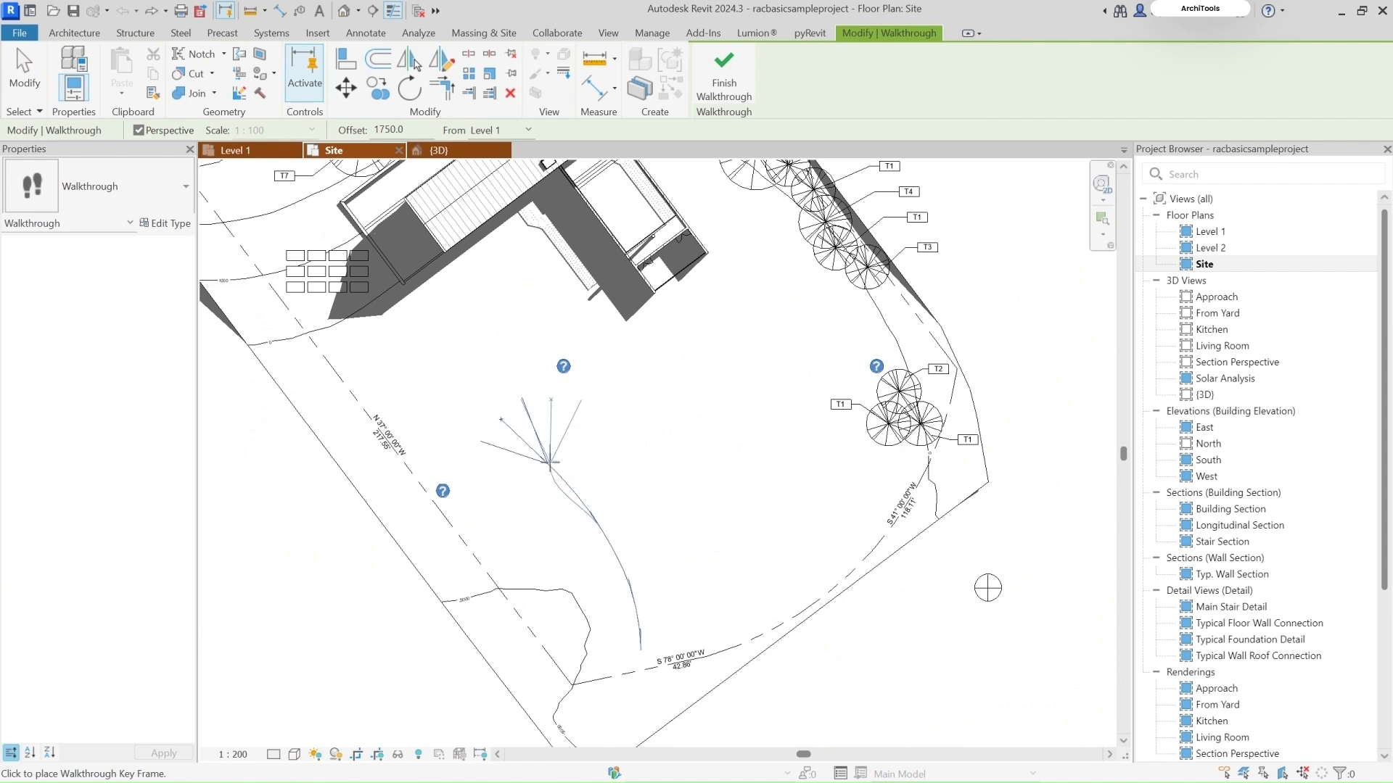
click(499, 383)
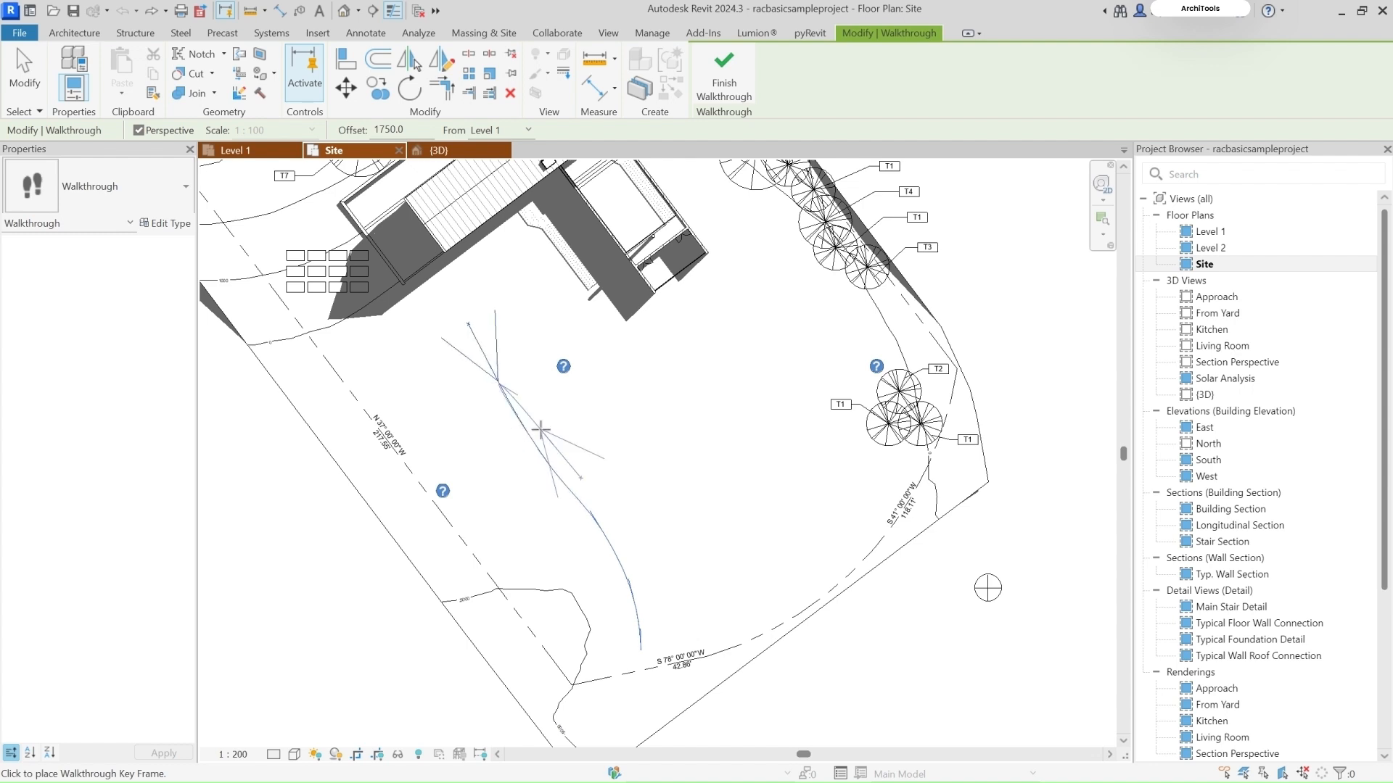
click(642, 634)
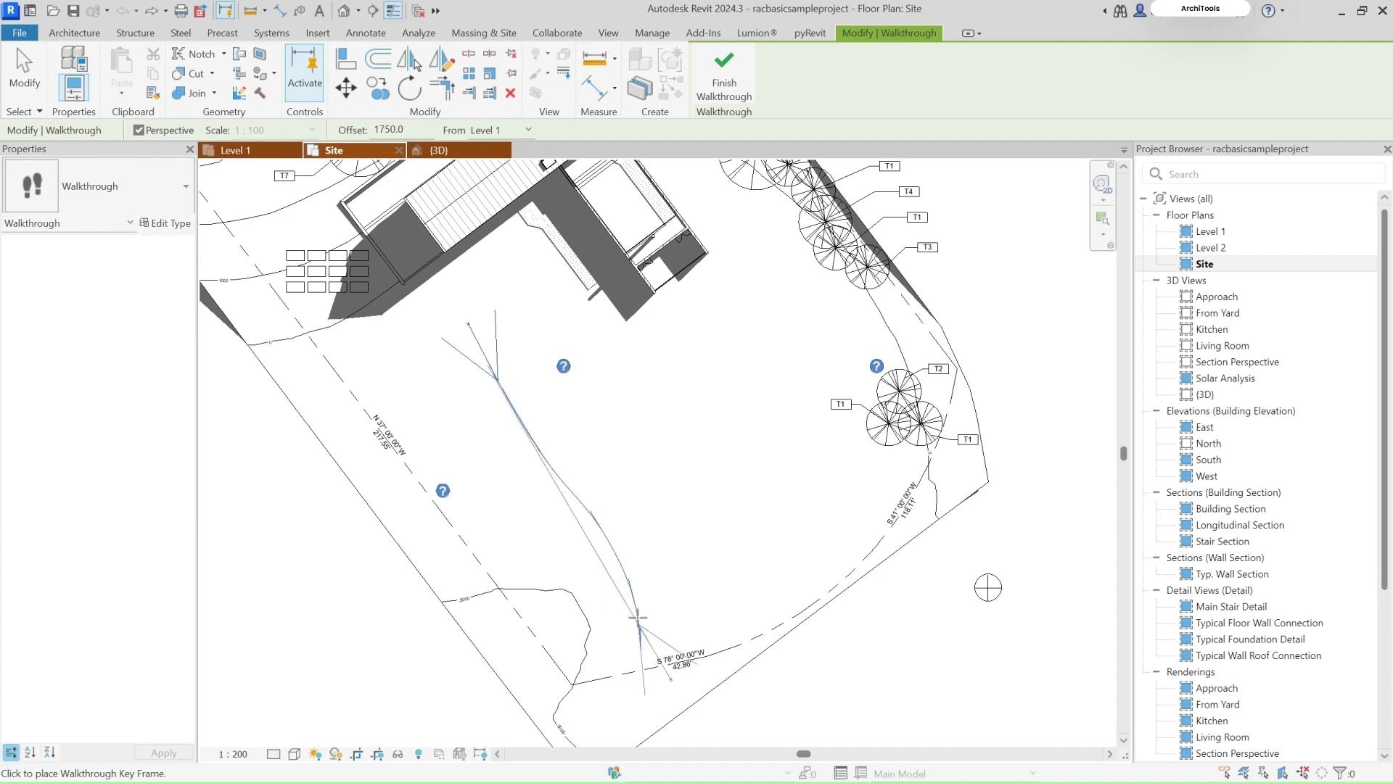
- Set the camera offset to 2100, continue the walkthrough path onto the terrace and along the house, and finish the path
scroll(487, 375, up, 2)
middle_drag(488, 375, 595, 465)
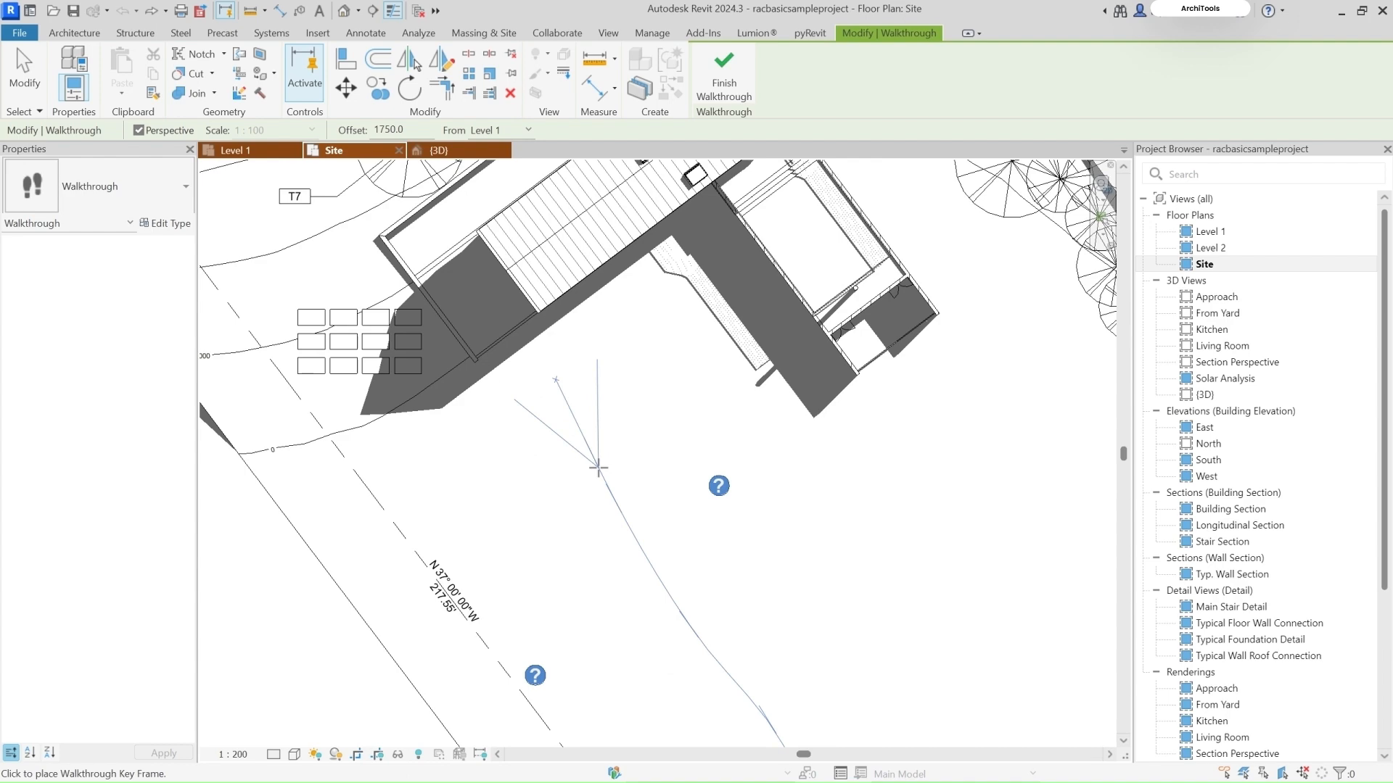
scroll(567, 429, down, 1)
scroll(567, 428, down, 2)
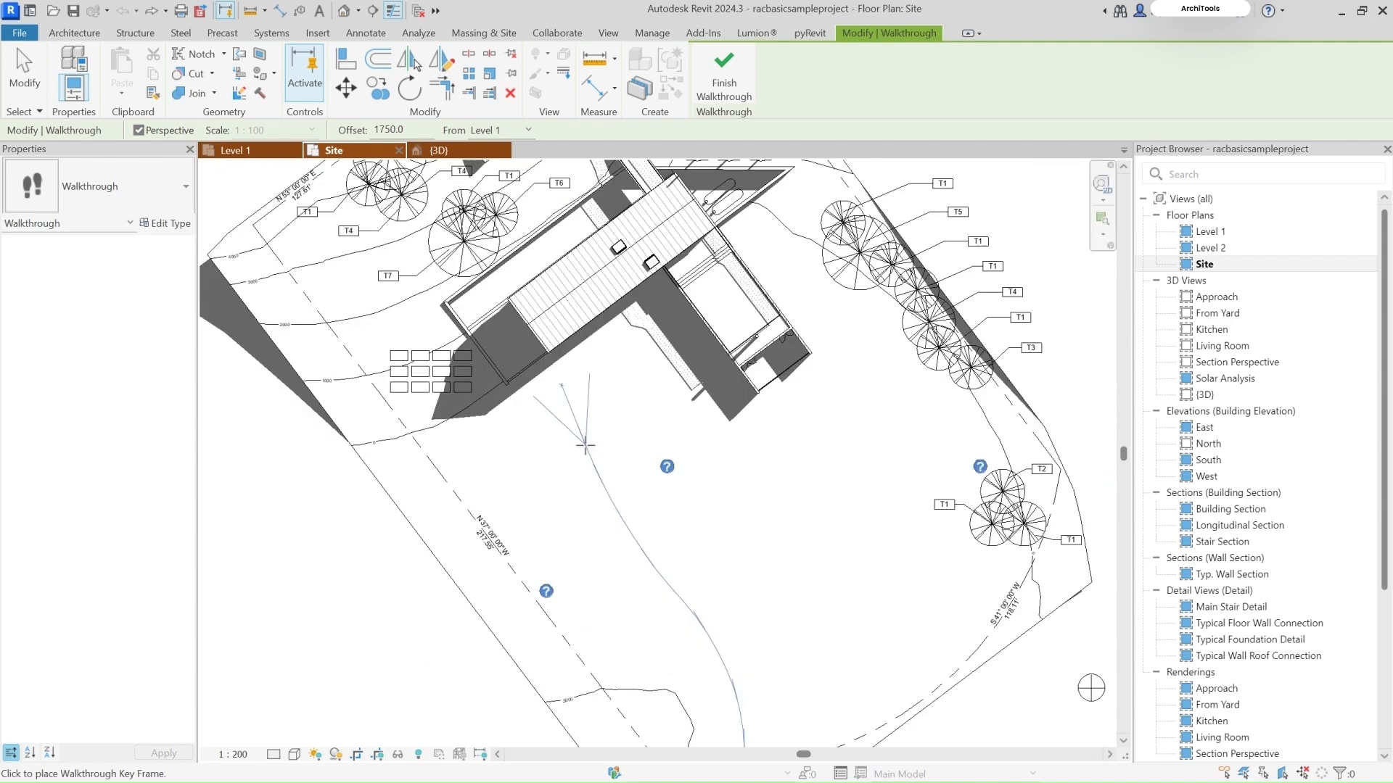
drag(411, 128, 380, 129)
click(408, 127)
key(ctrl+a)
text(2100)
key(Return)
click(535, 367)
click(493, 331)
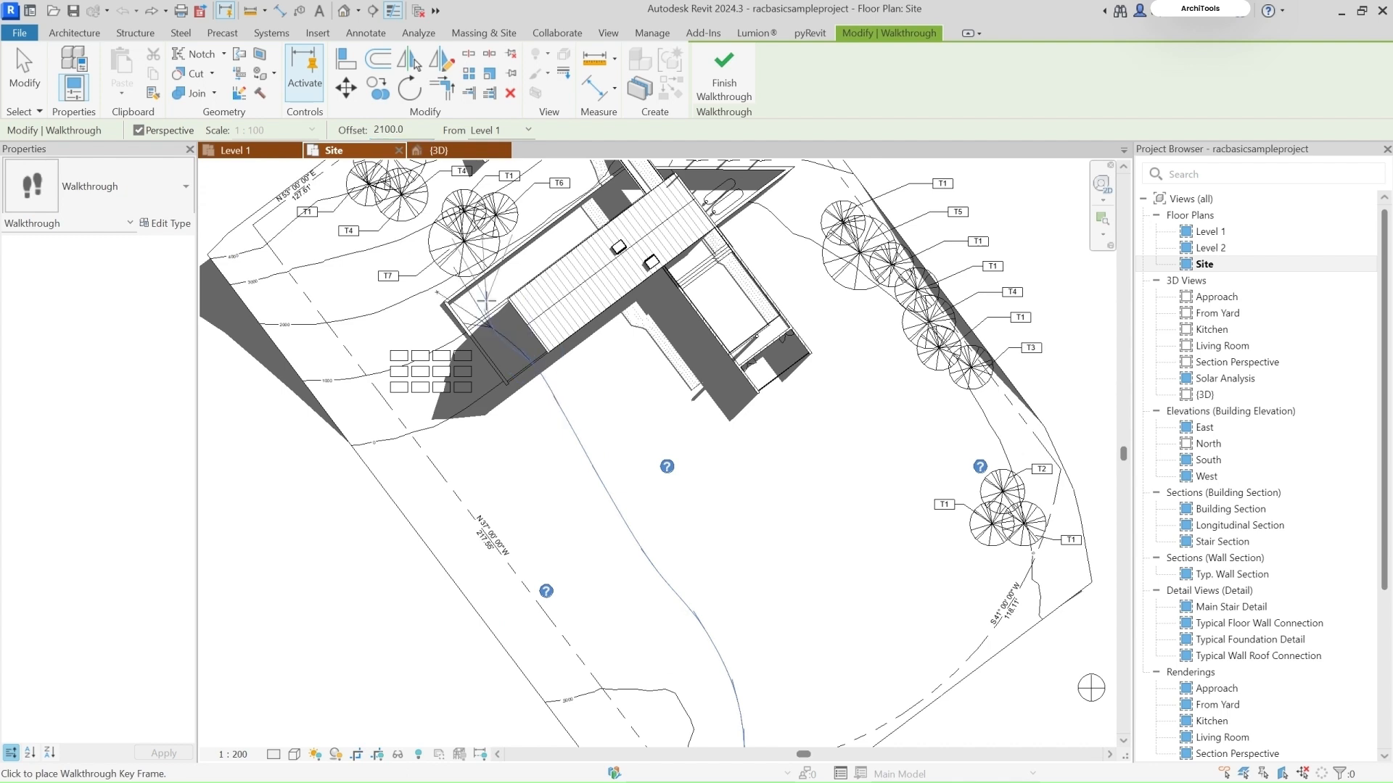
click(501, 283)
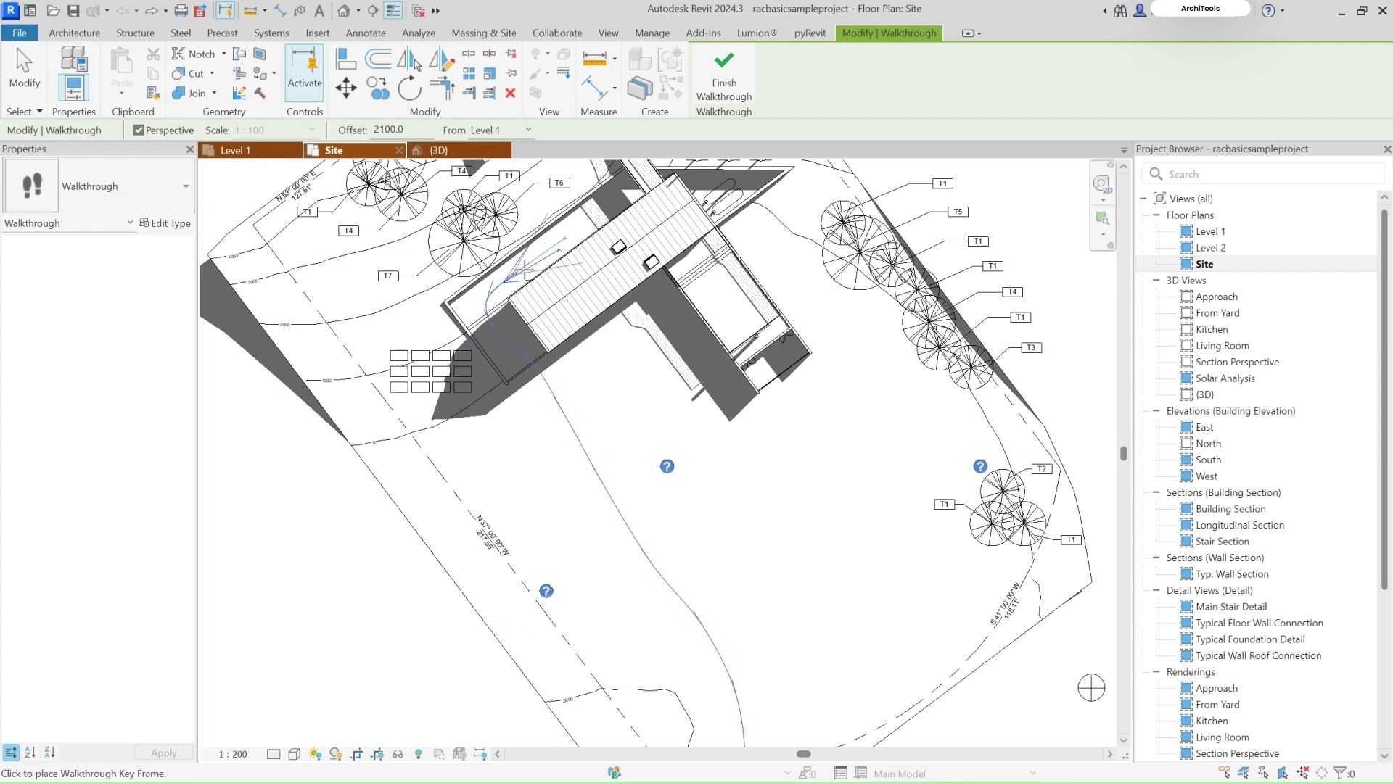
click(722, 70)
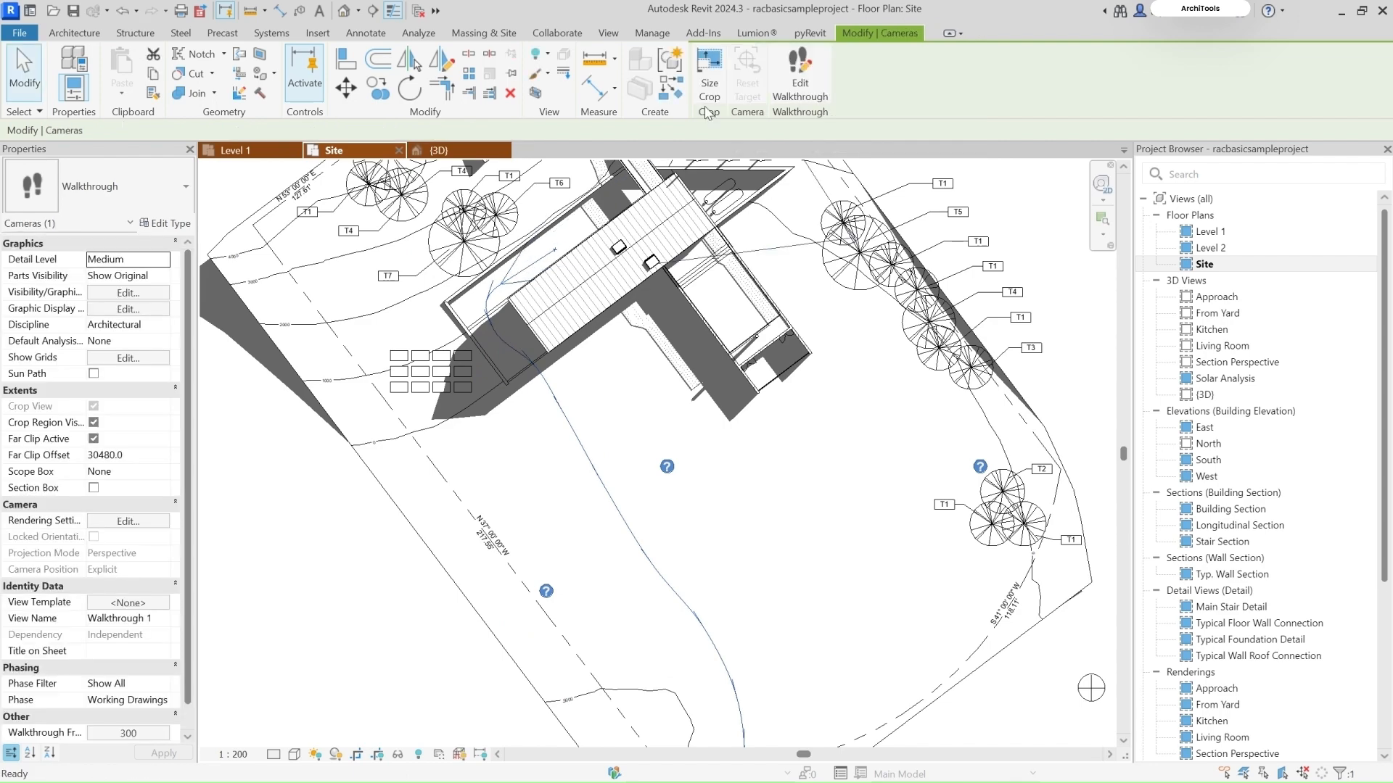
- Open the Walkthrough 1 view listed under Walkthroughs
scroll(480, 347, down, 2)
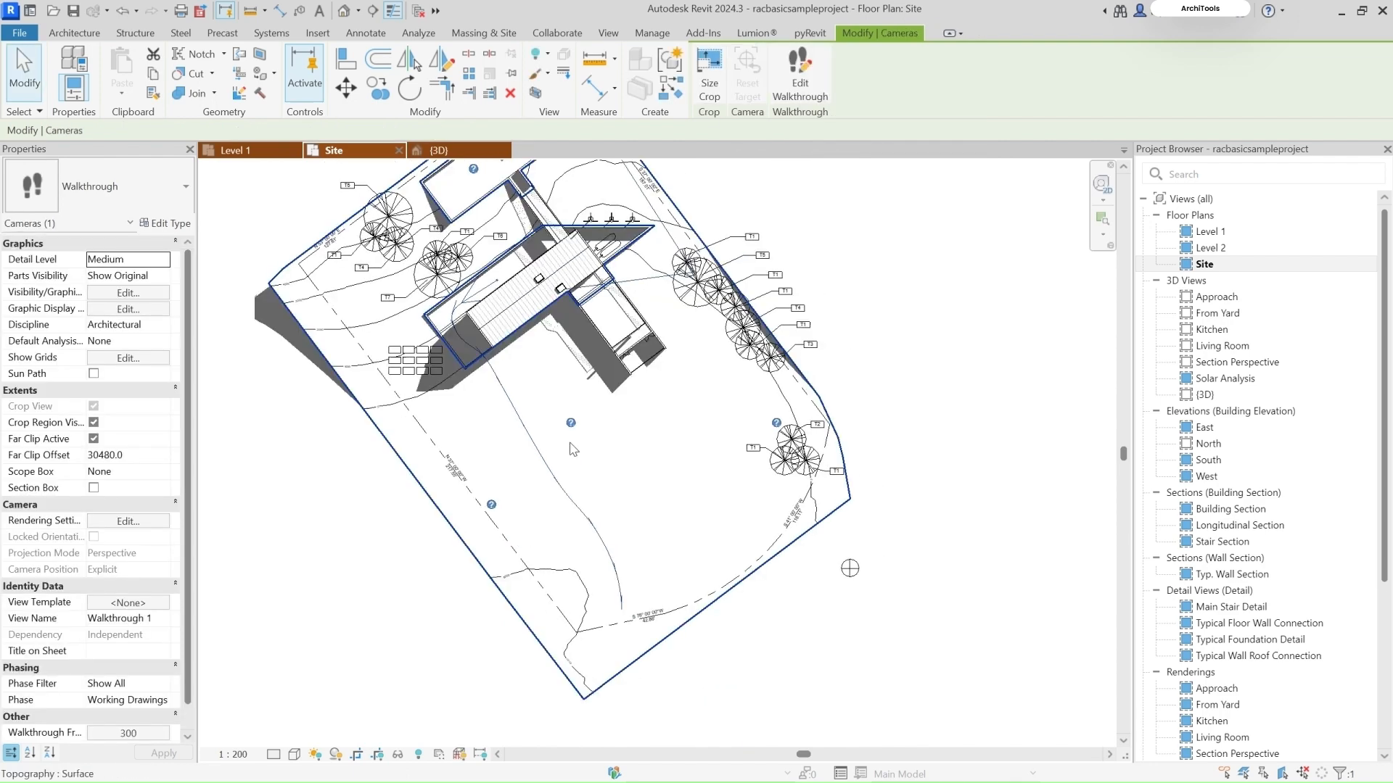
middle_drag(571, 448, 574, 528)
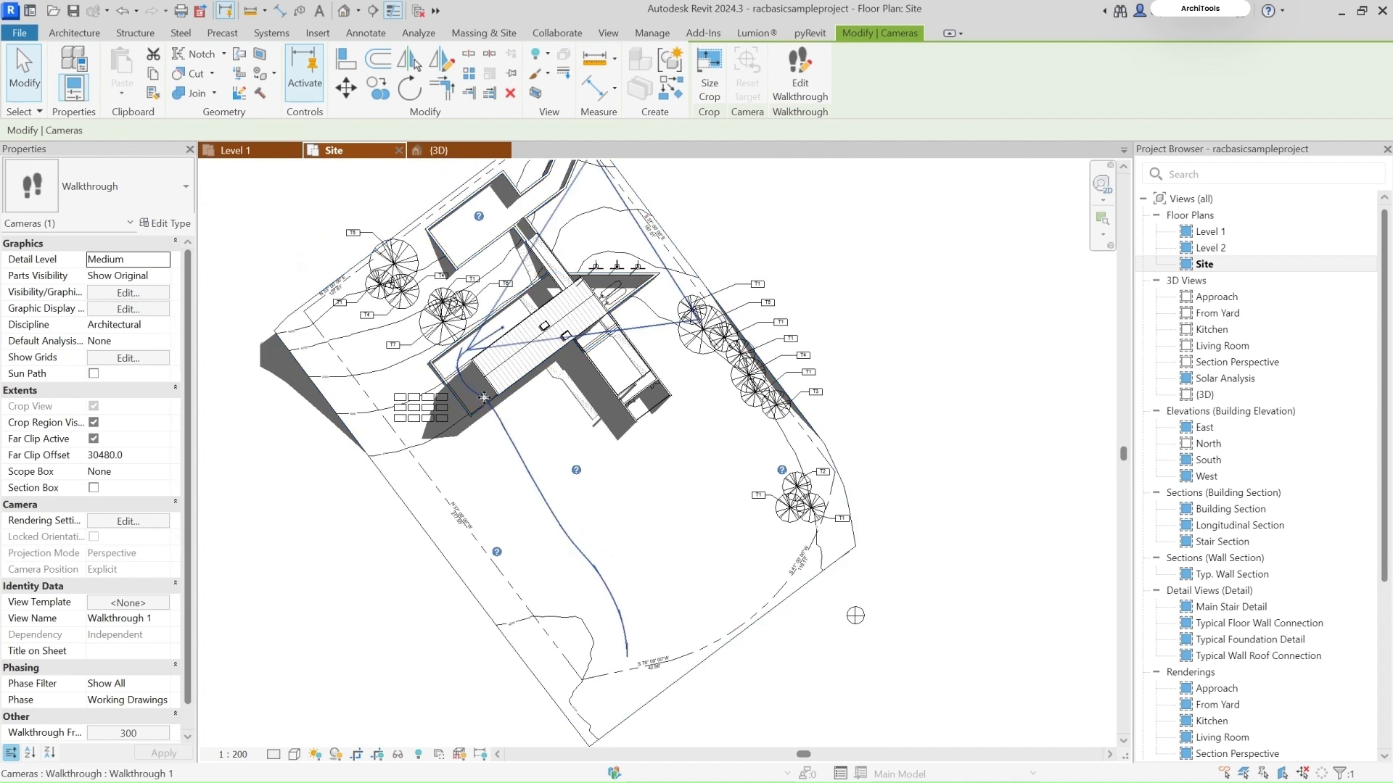
scroll(1233, 543, down, 5)
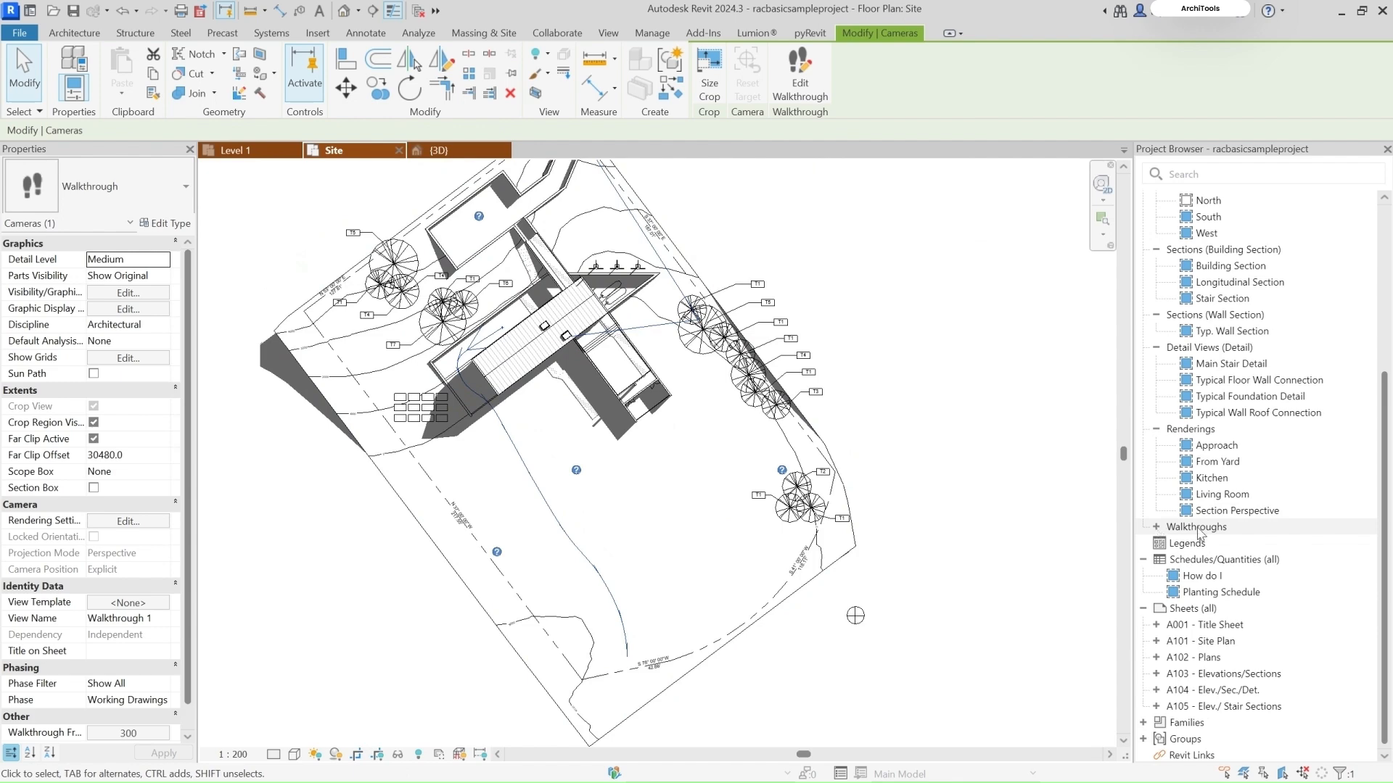
click(1156, 527)
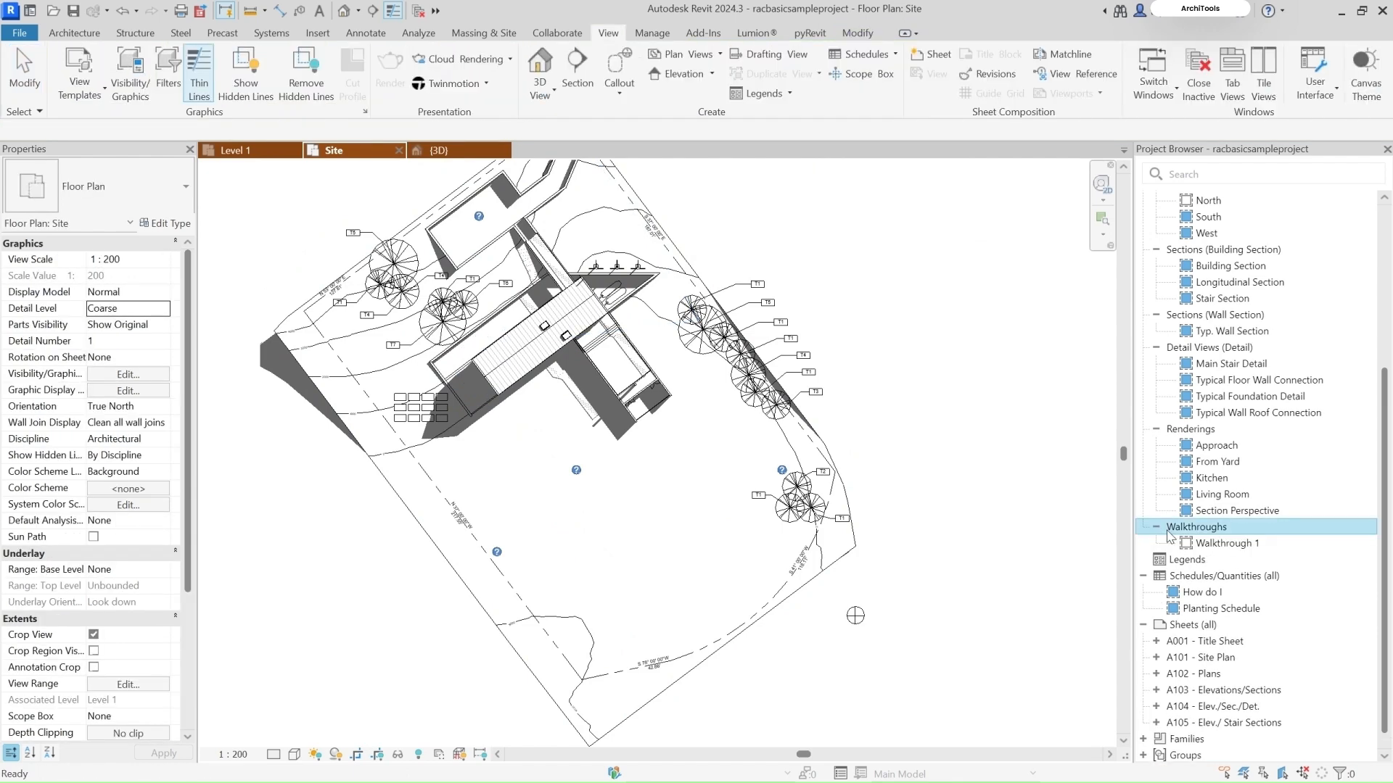
double_click(1223, 544)
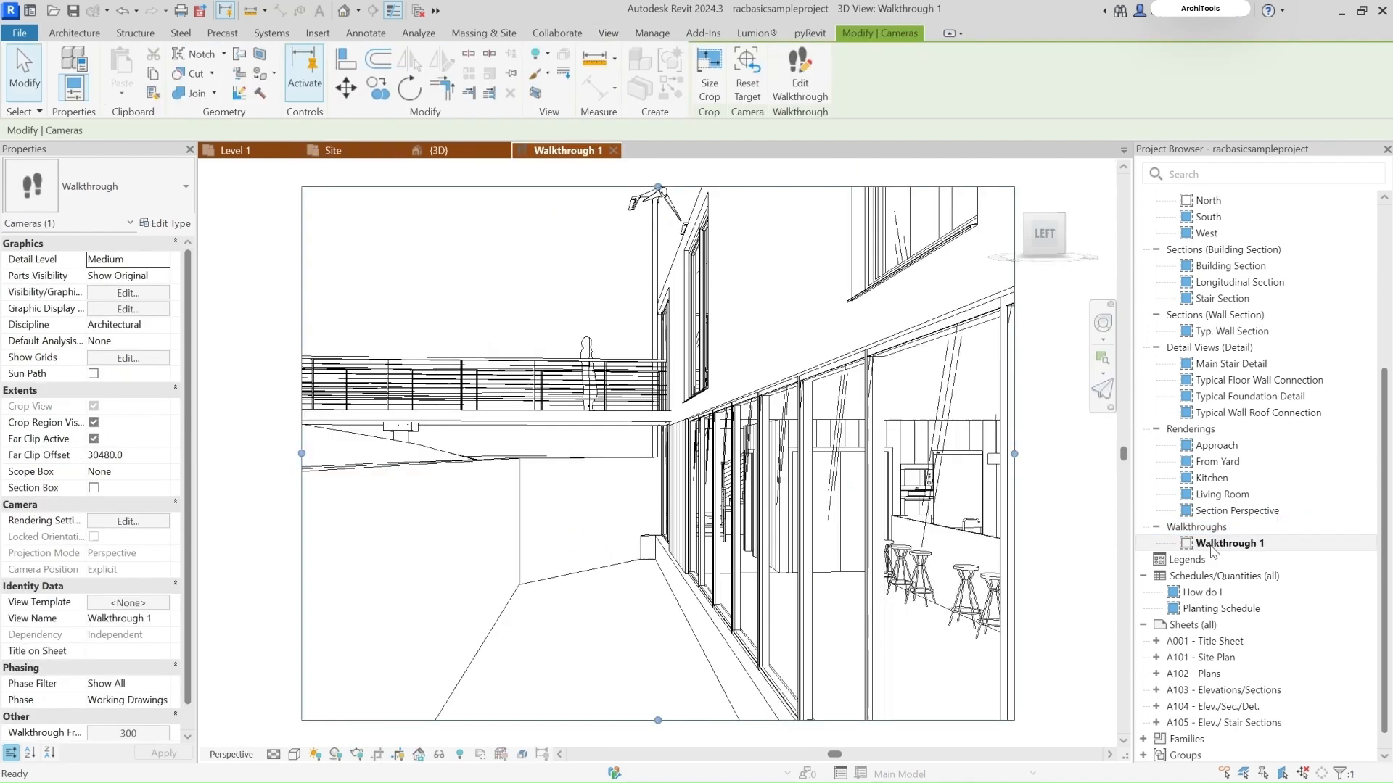
scroll(711, 479, down, 3)
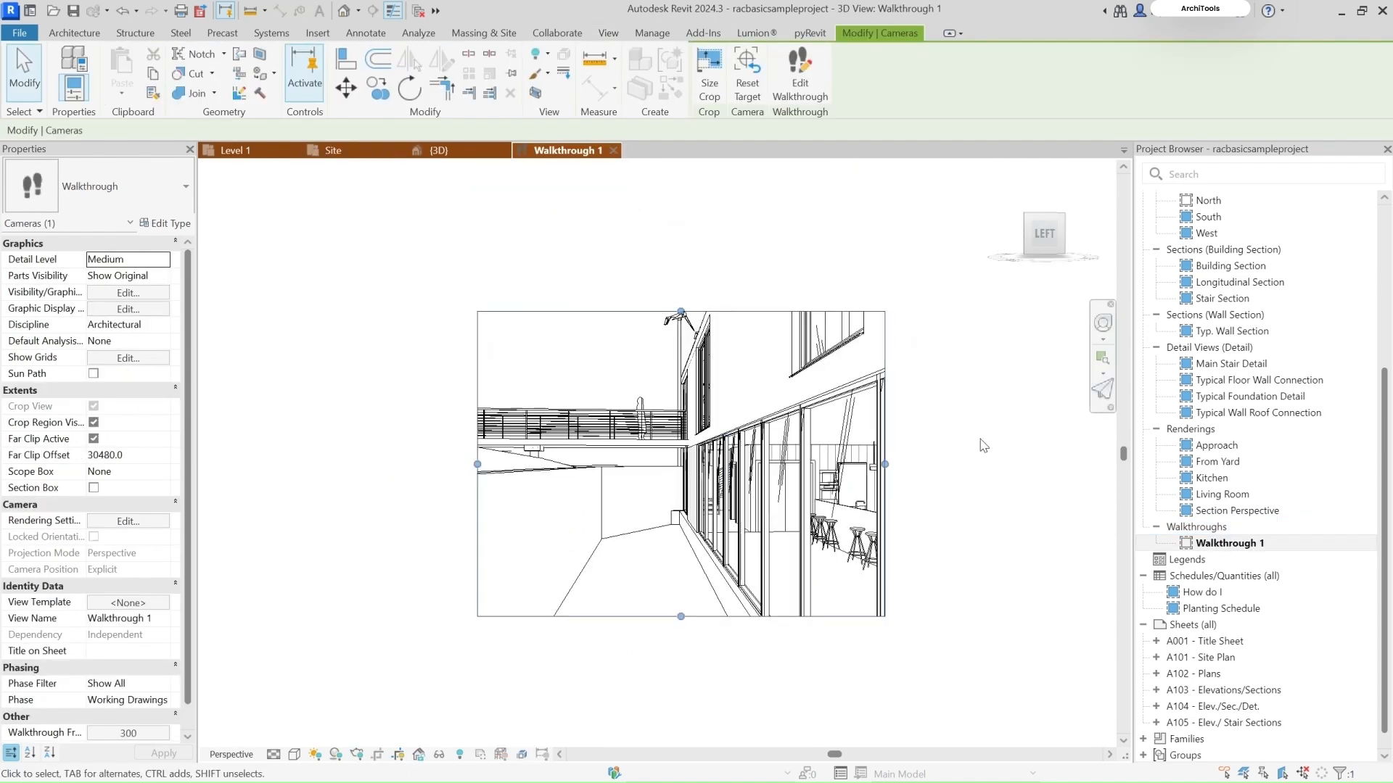
middle_drag(980, 439, 952, 428)
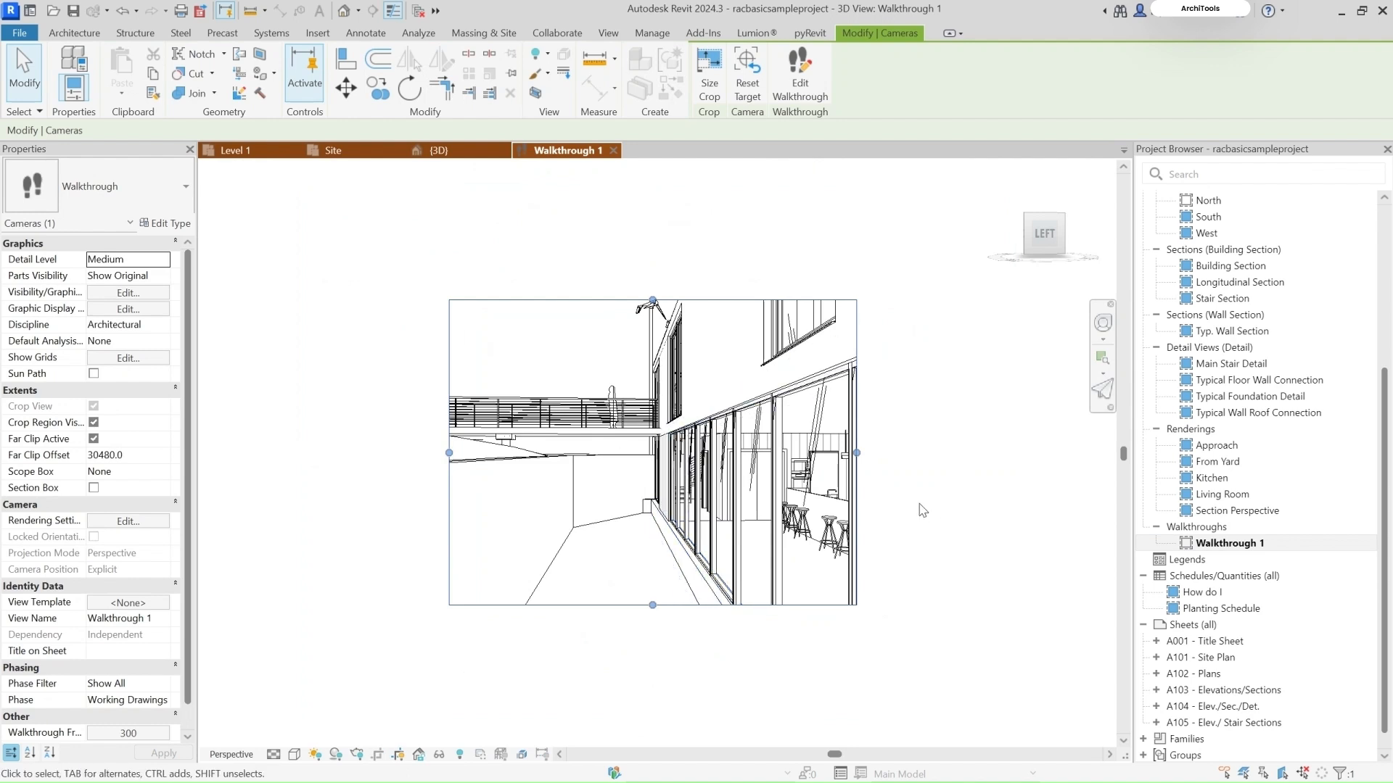
- Start editing the walkthrough and set its active frame to 1
click(787, 105)
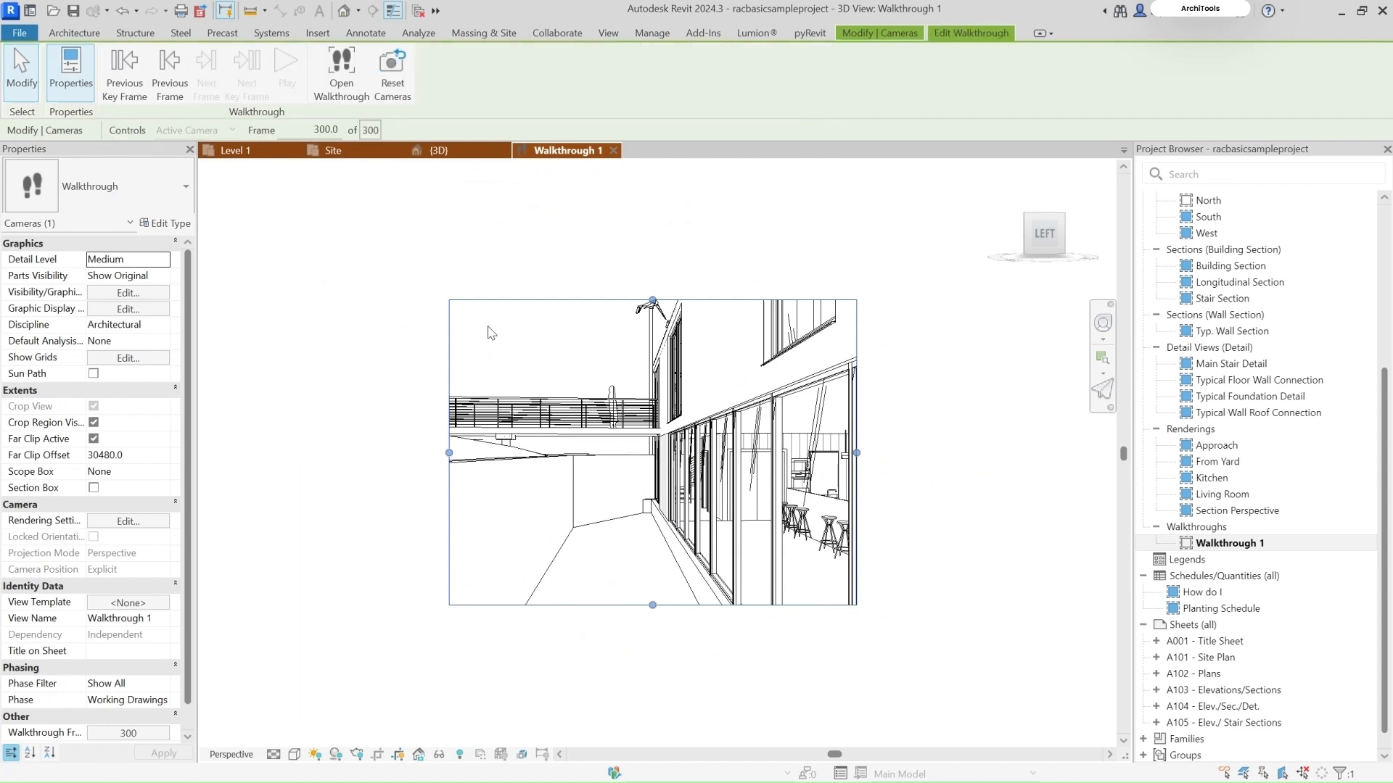
click(338, 129)
drag(338, 129, 312, 129)
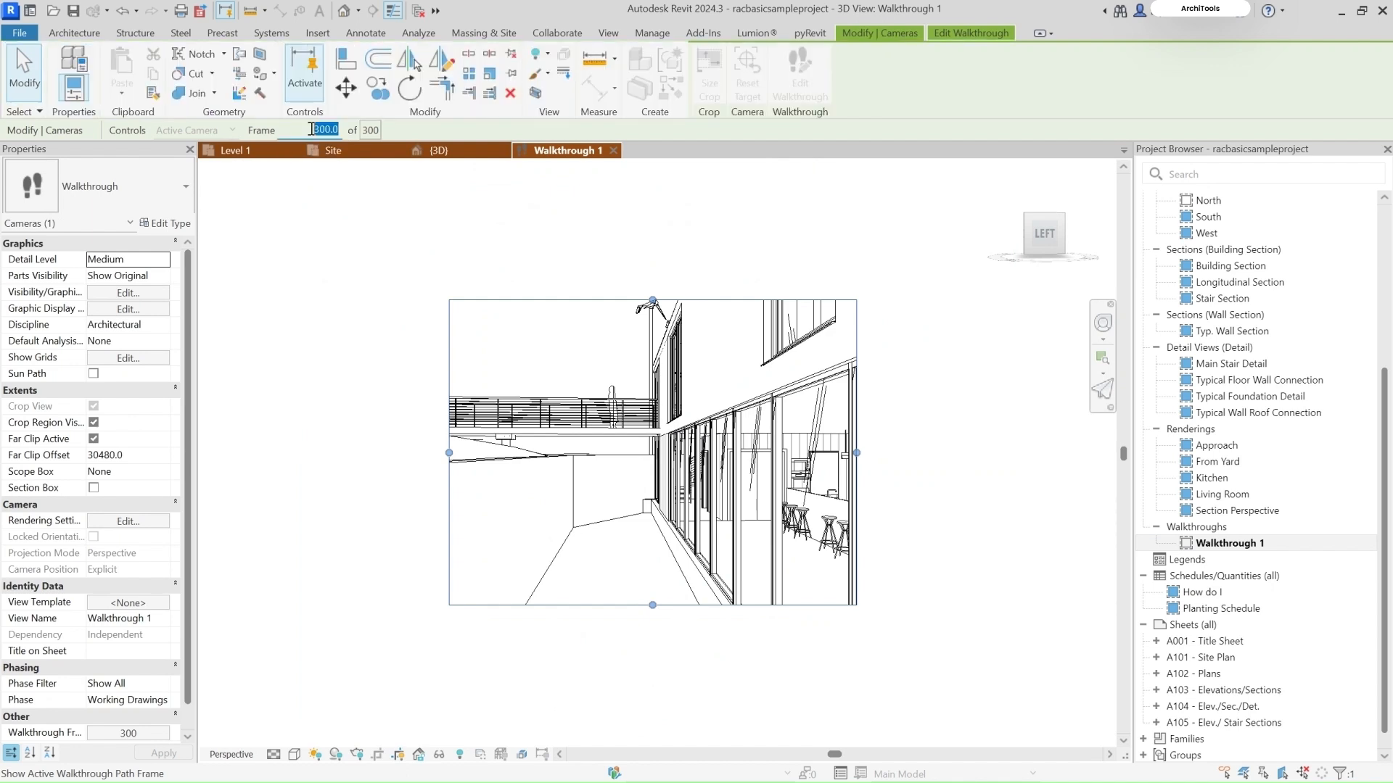
text(1)
key(Return)
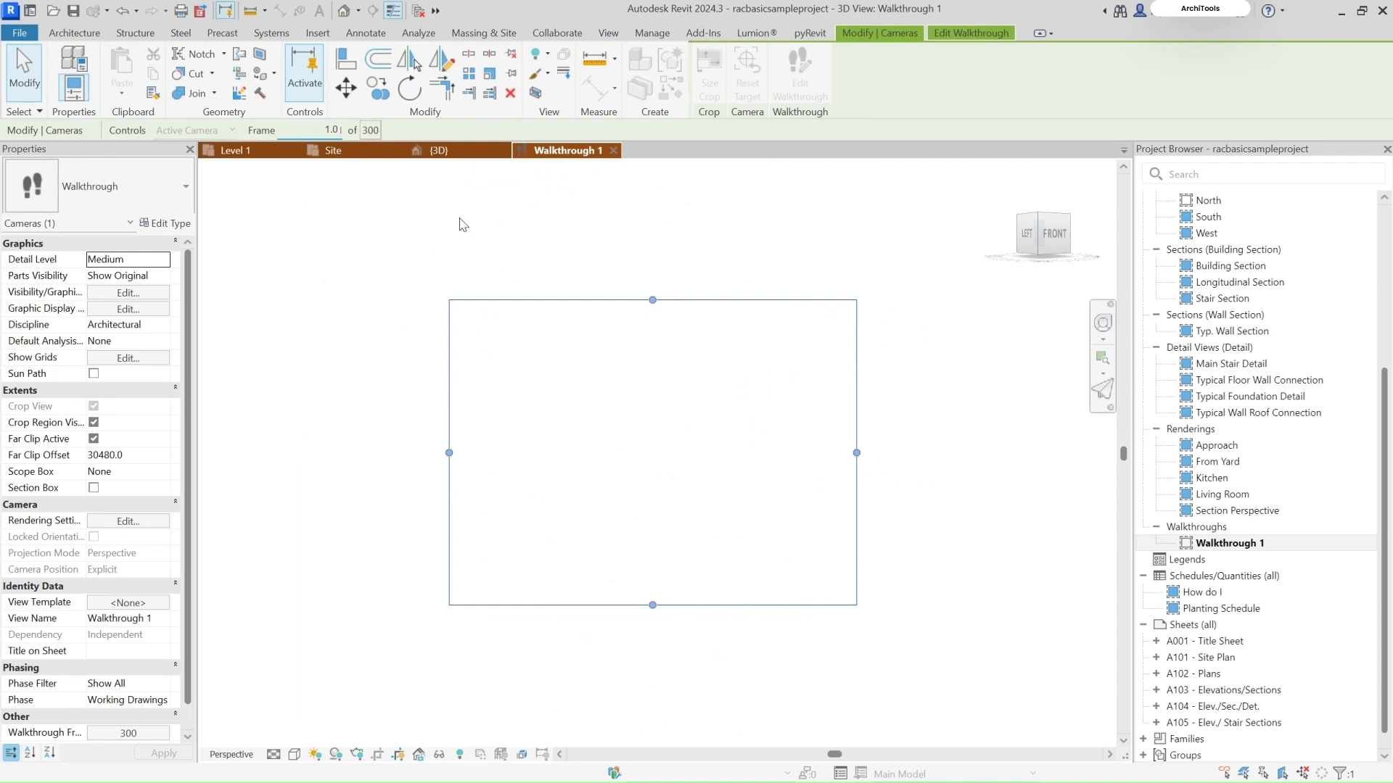
- Enlarge the walkthrough's crop region upwards and to the right, and set the active frame to 30
drag(658, 303, 651, 282)
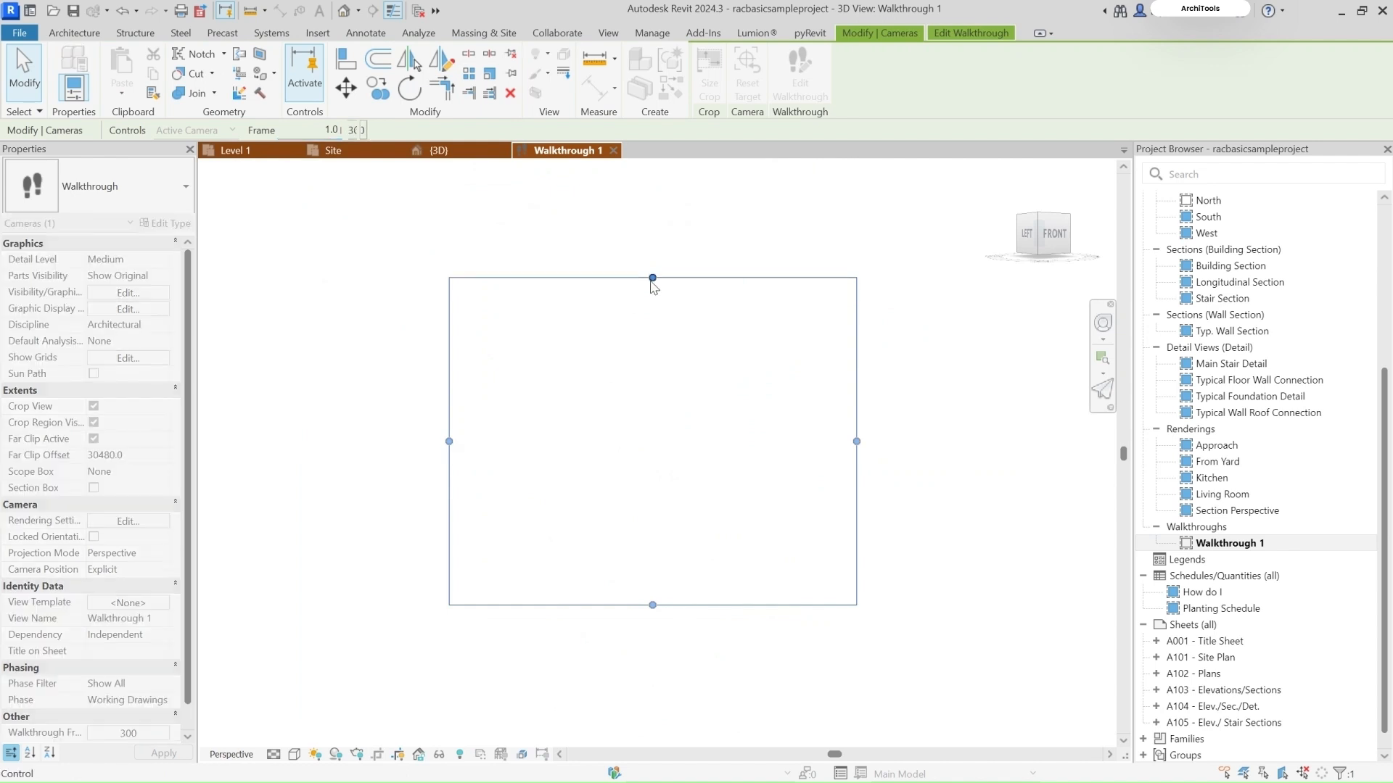
drag(857, 441, 861, 441)
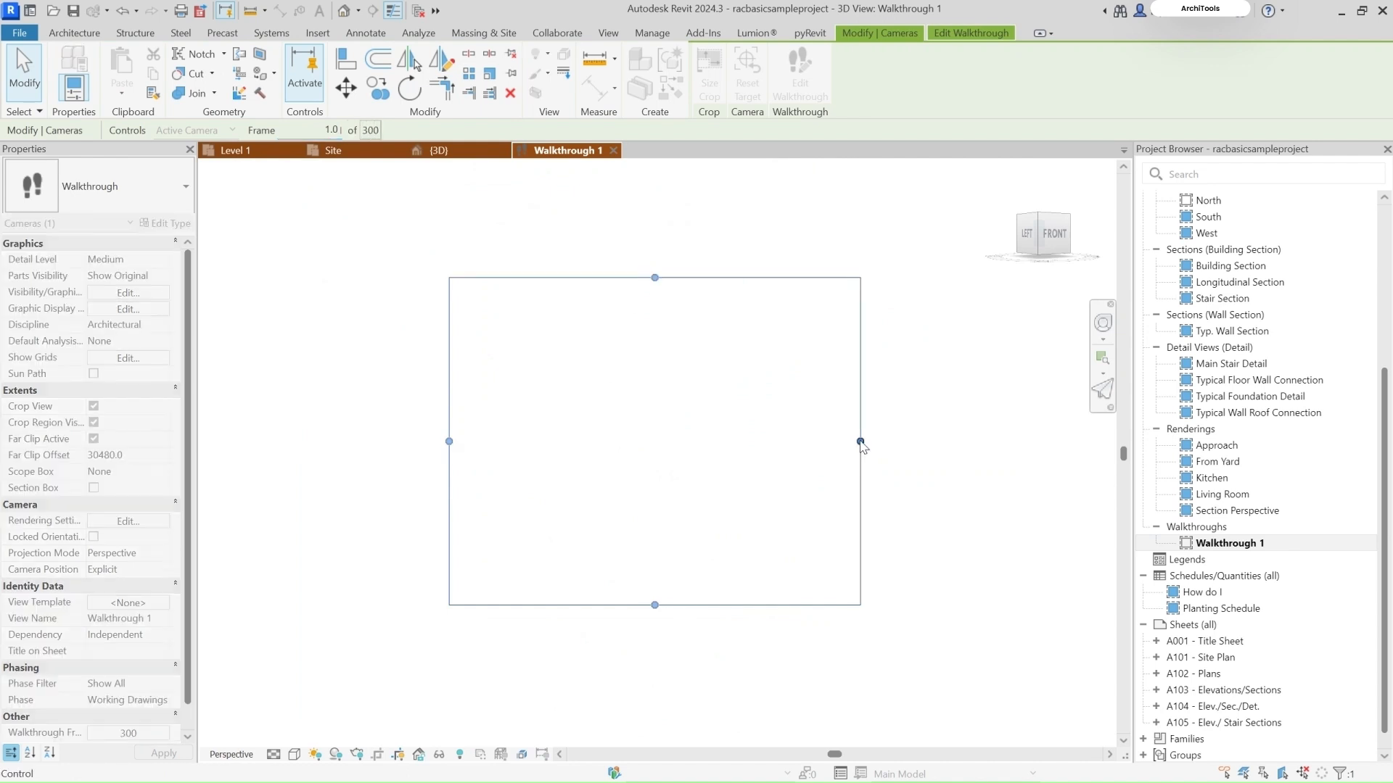
click(312, 131)
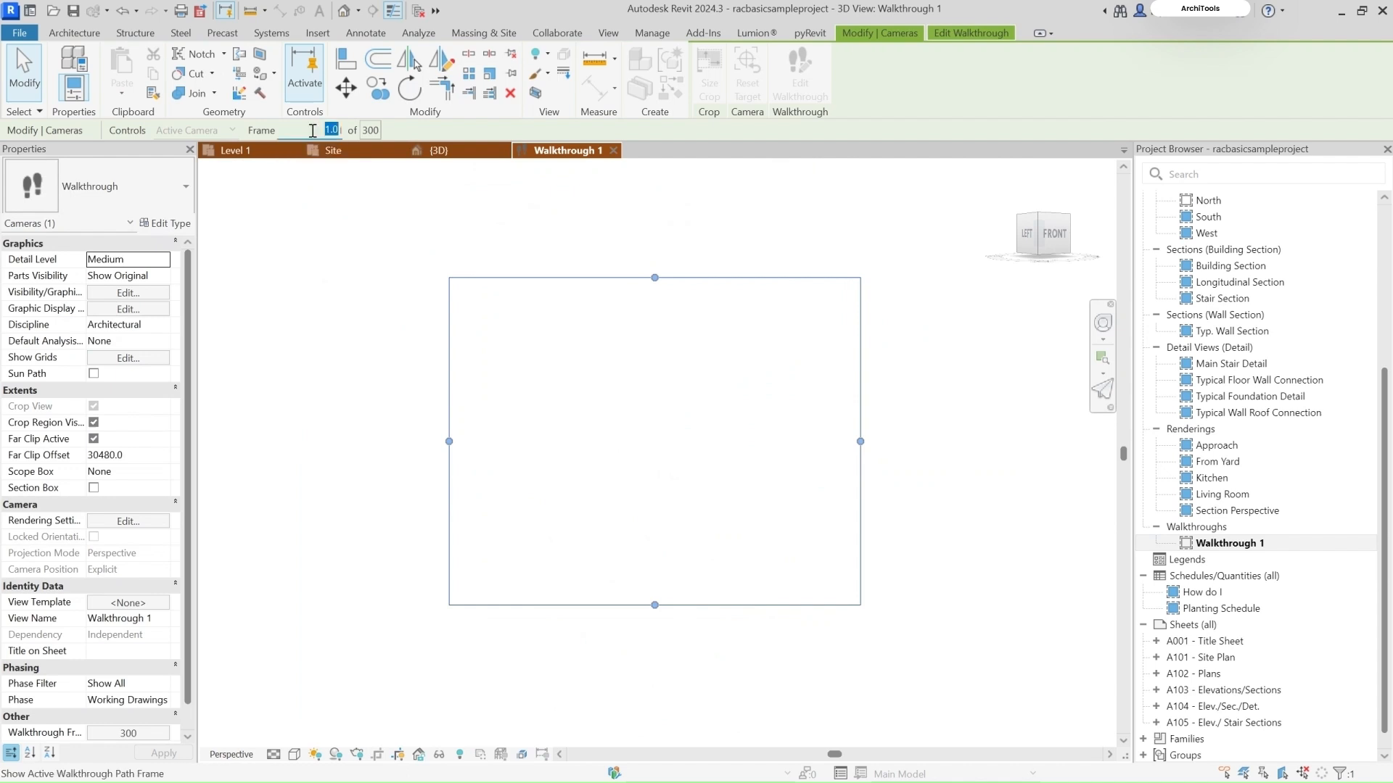
text(30)
key(Return)
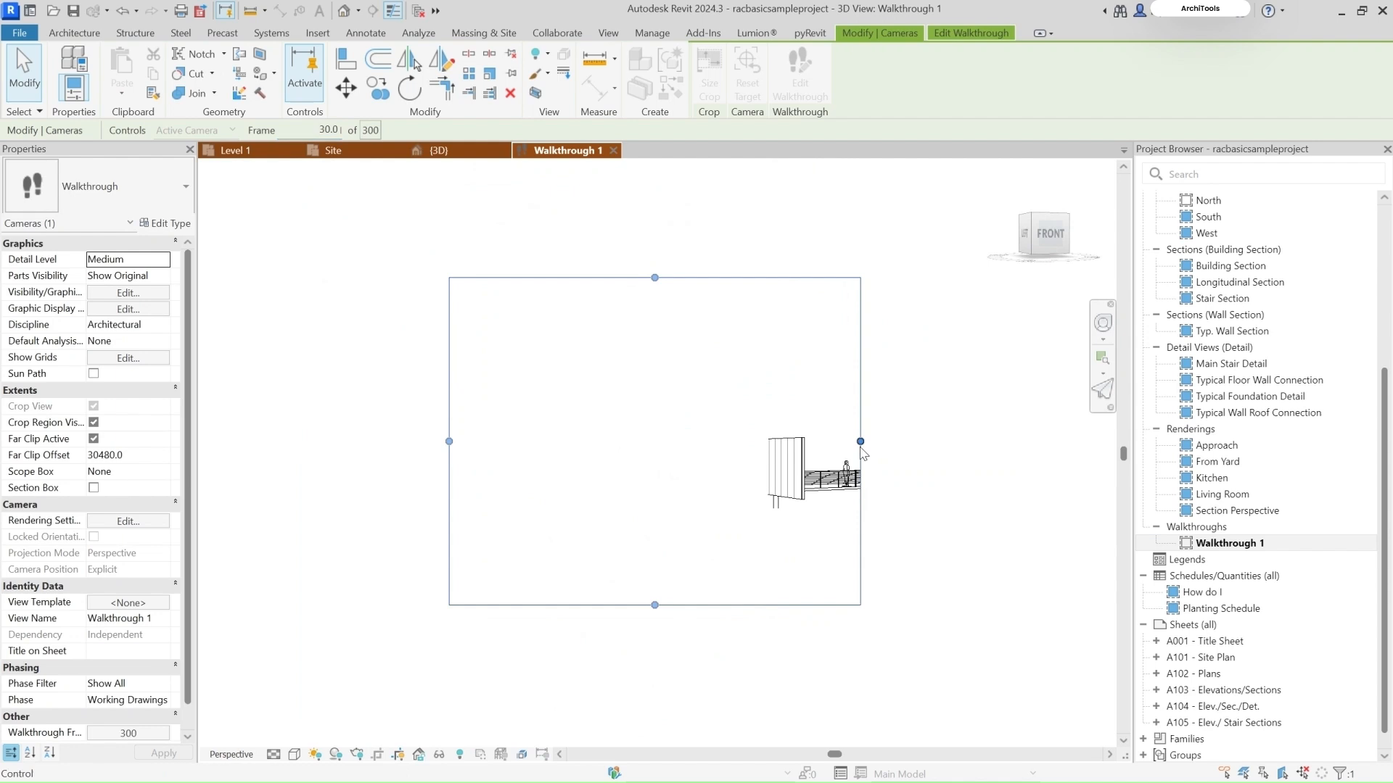
drag(861, 447, 873, 482)
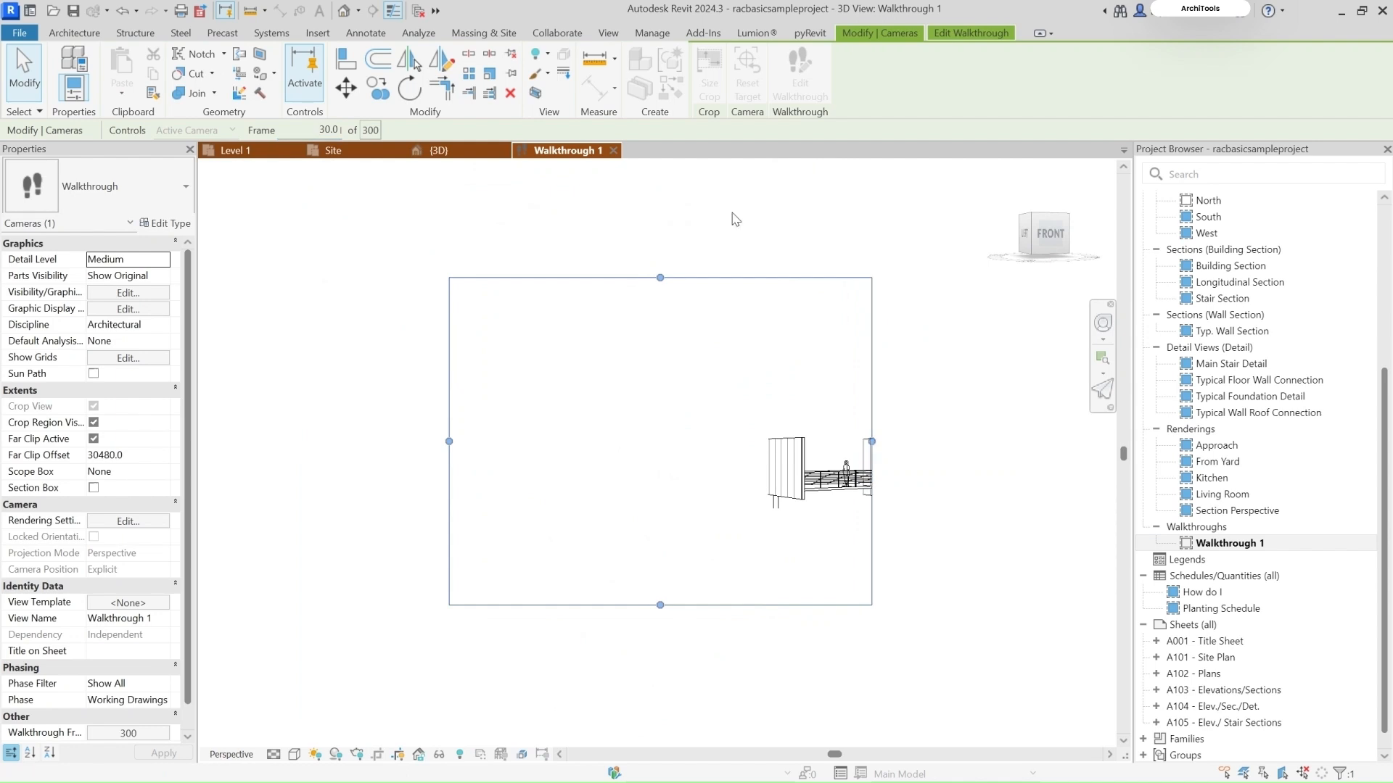
- Close all inactive views and open the Site floor plan
key(Escape)
key(Escape)
click(419, 12)
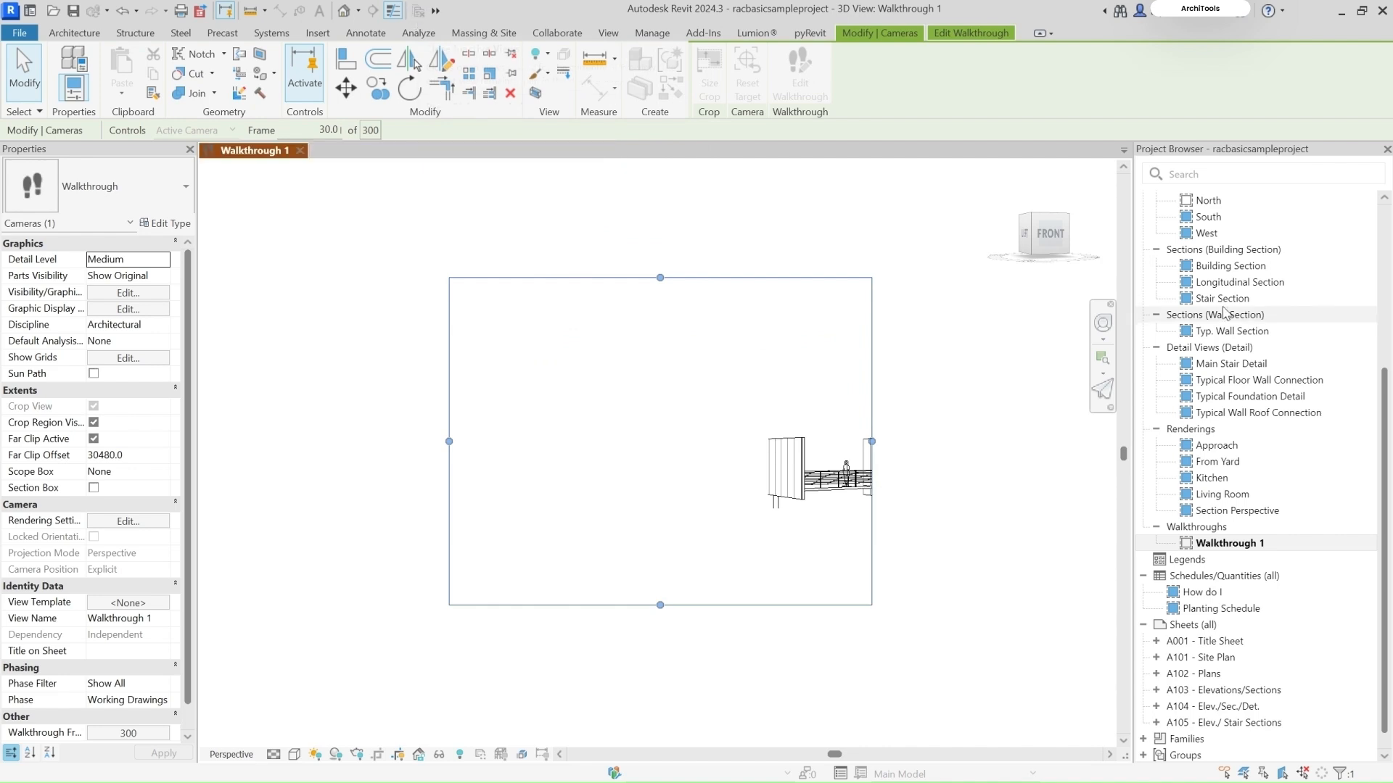
scroll(1224, 312, up, 3)
scroll(1216, 325, up, 2)
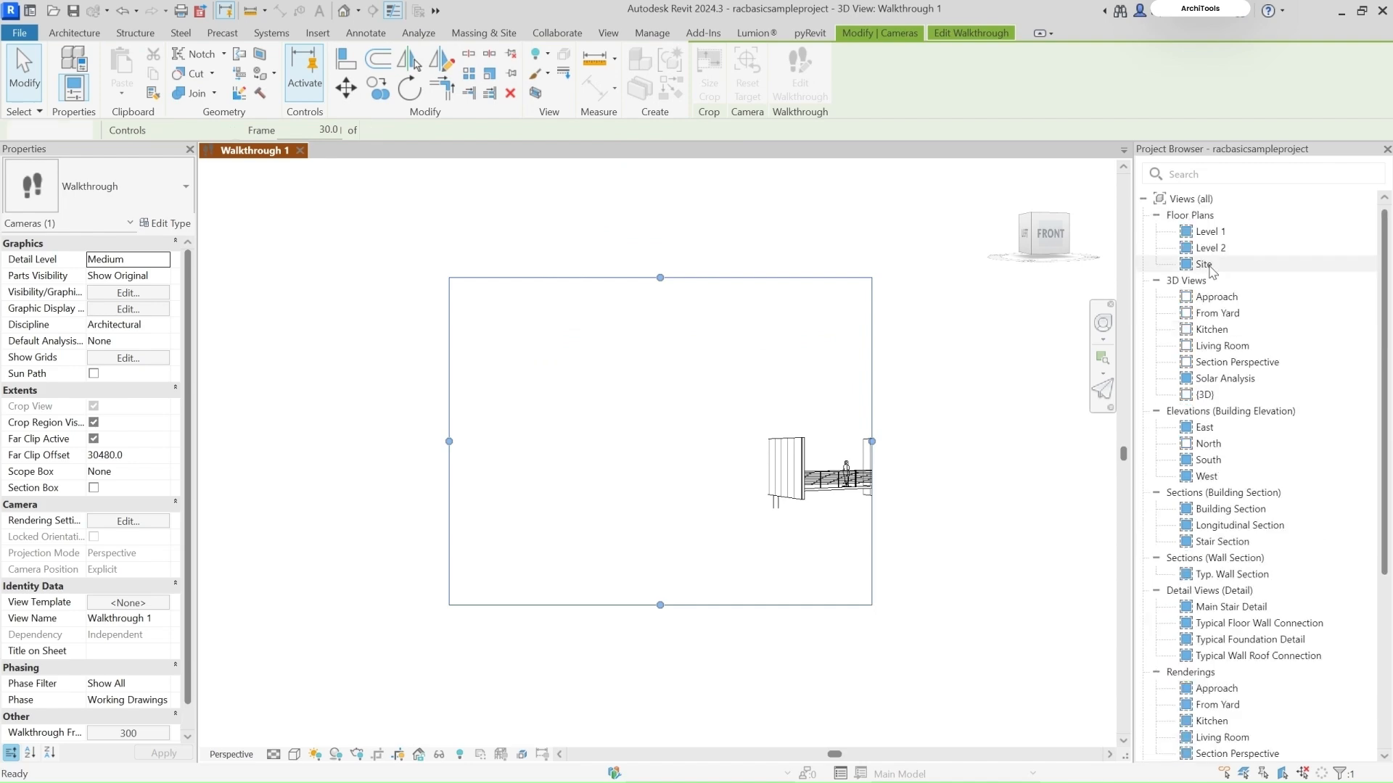
double_click(1205, 264)
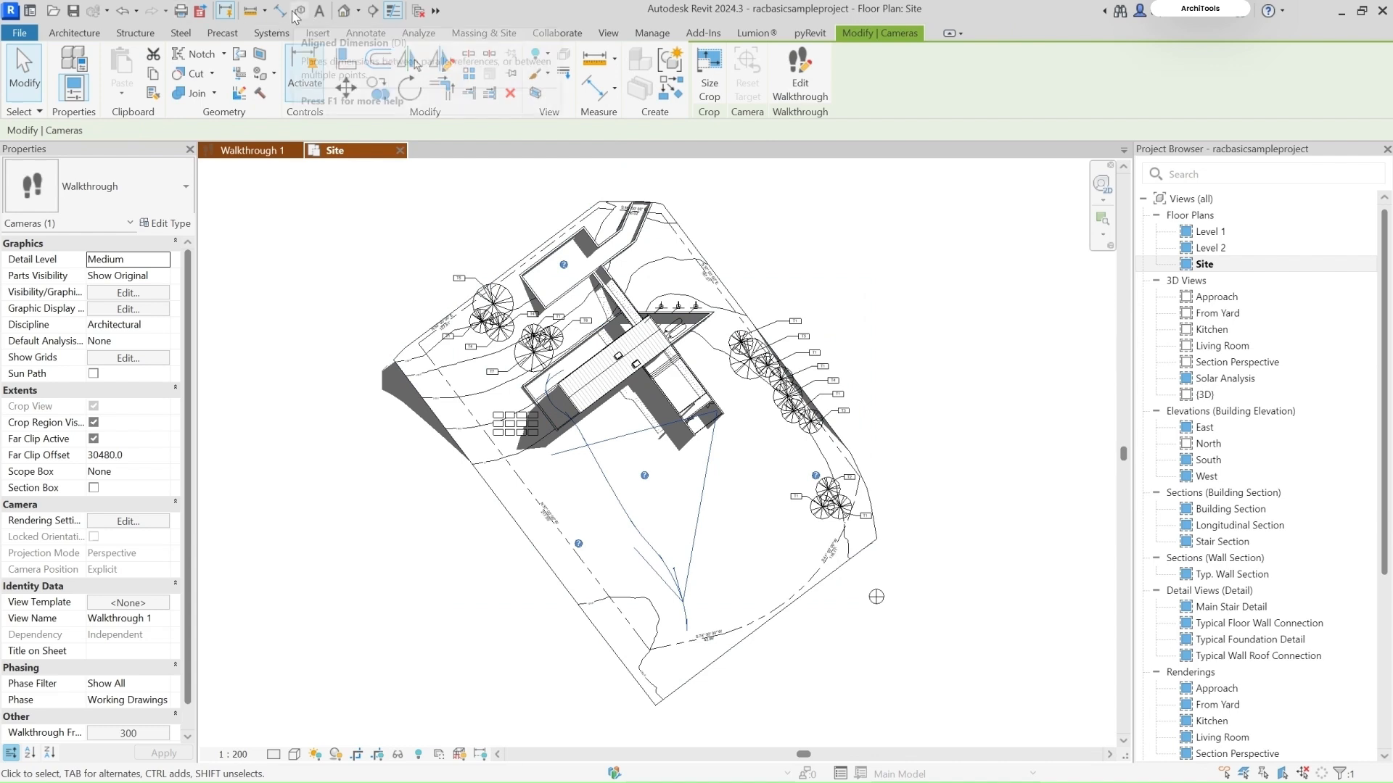
- Draw a building section line diagonally across the site, from beside the north-west trees past the house to beyond the yard's south-east boundary
click(371, 10)
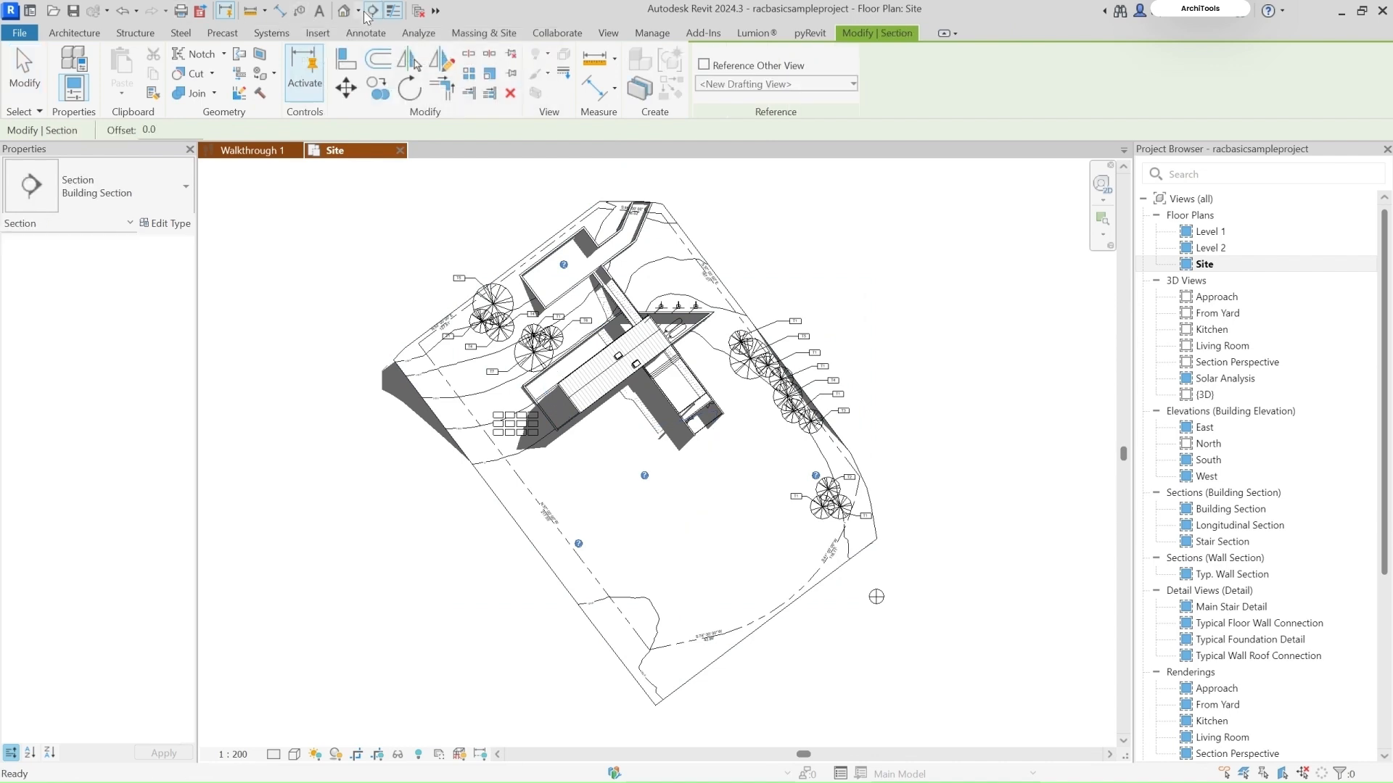
click(447, 283)
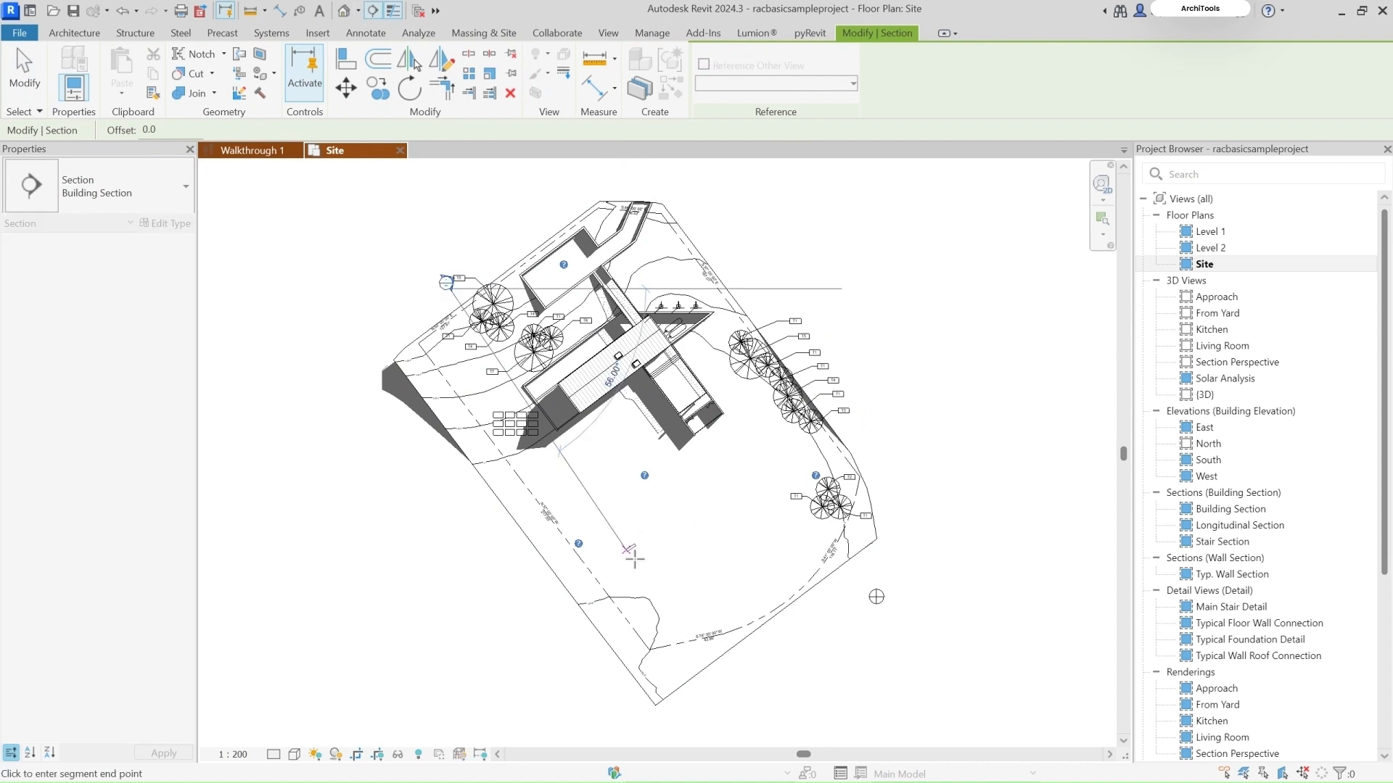
click(755, 687)
- Go to the view of the new building section and fit its full extent
scroll(485, 278, up, 3)
right_click(427, 289)
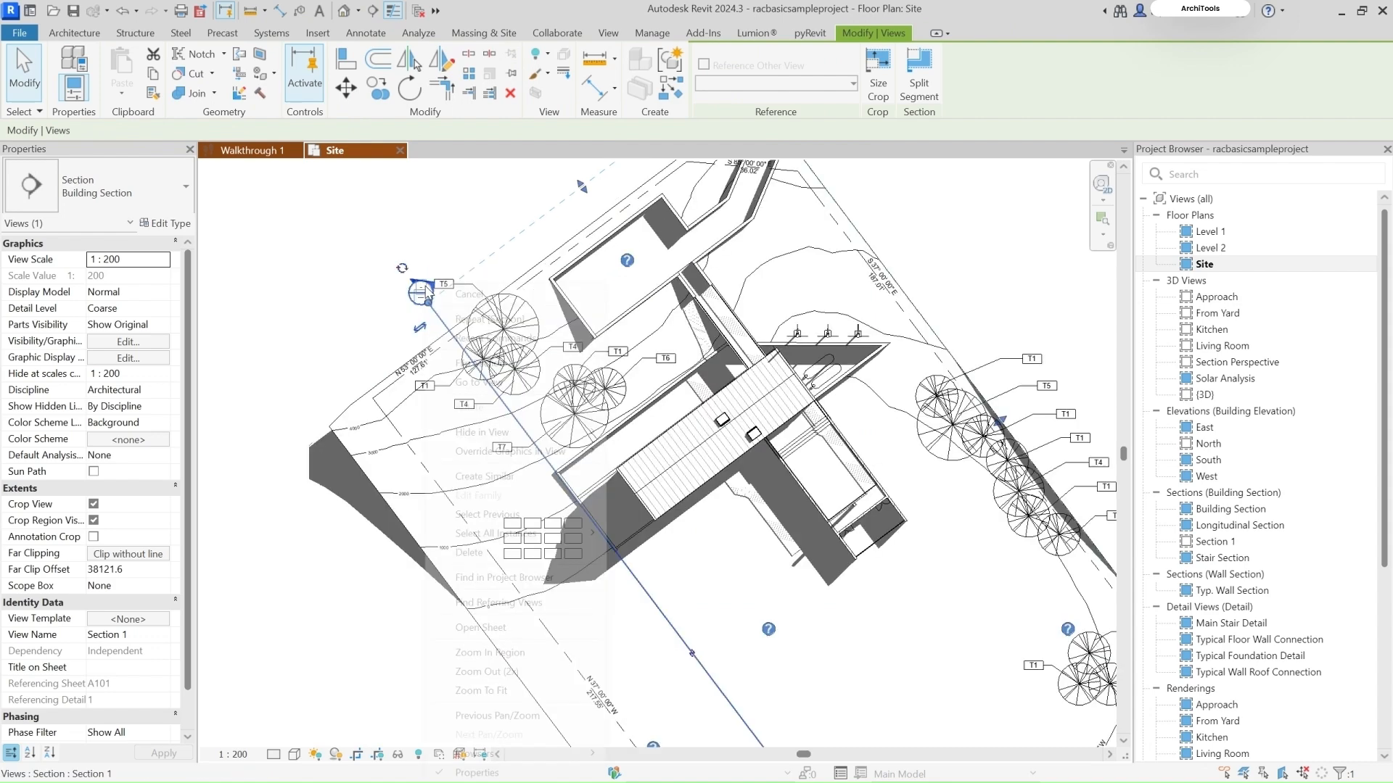
click(508, 384)
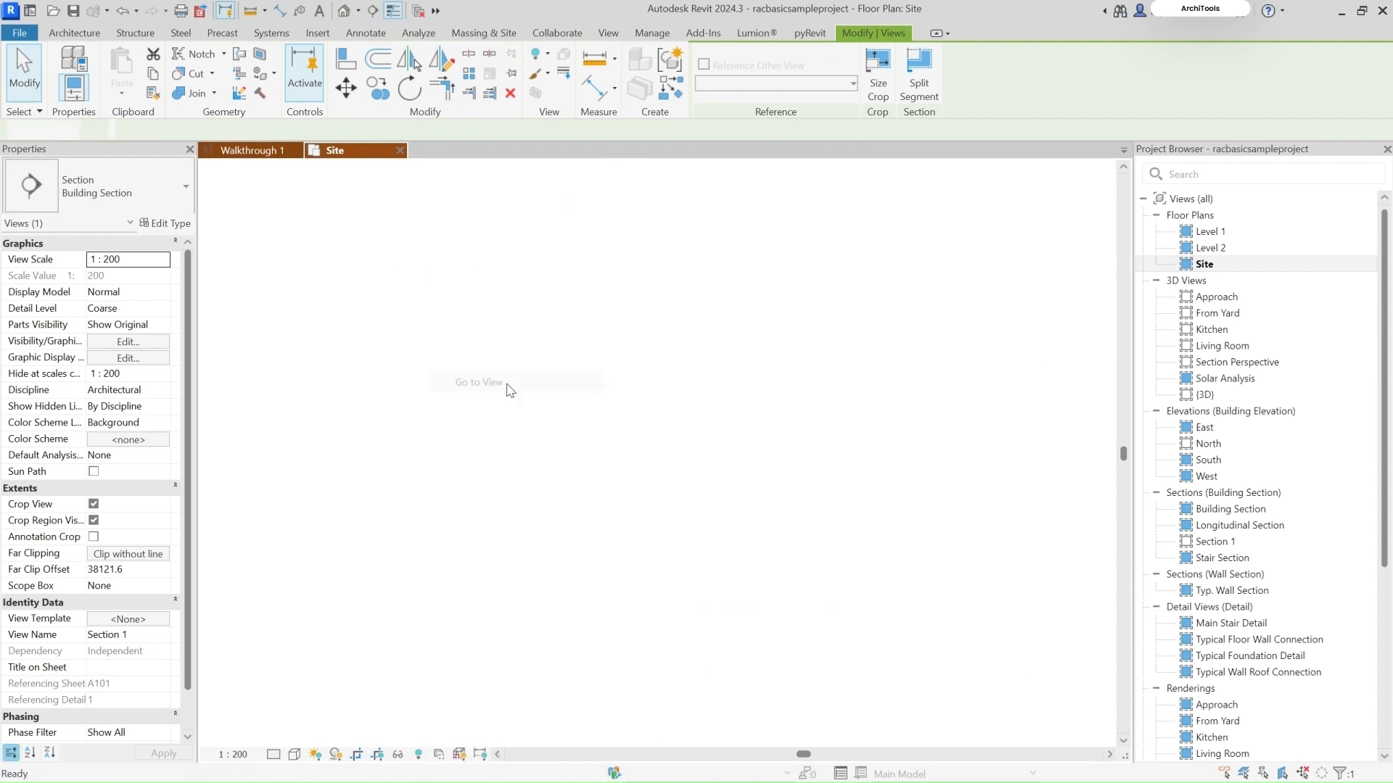
scroll(666, 516, up, 2)
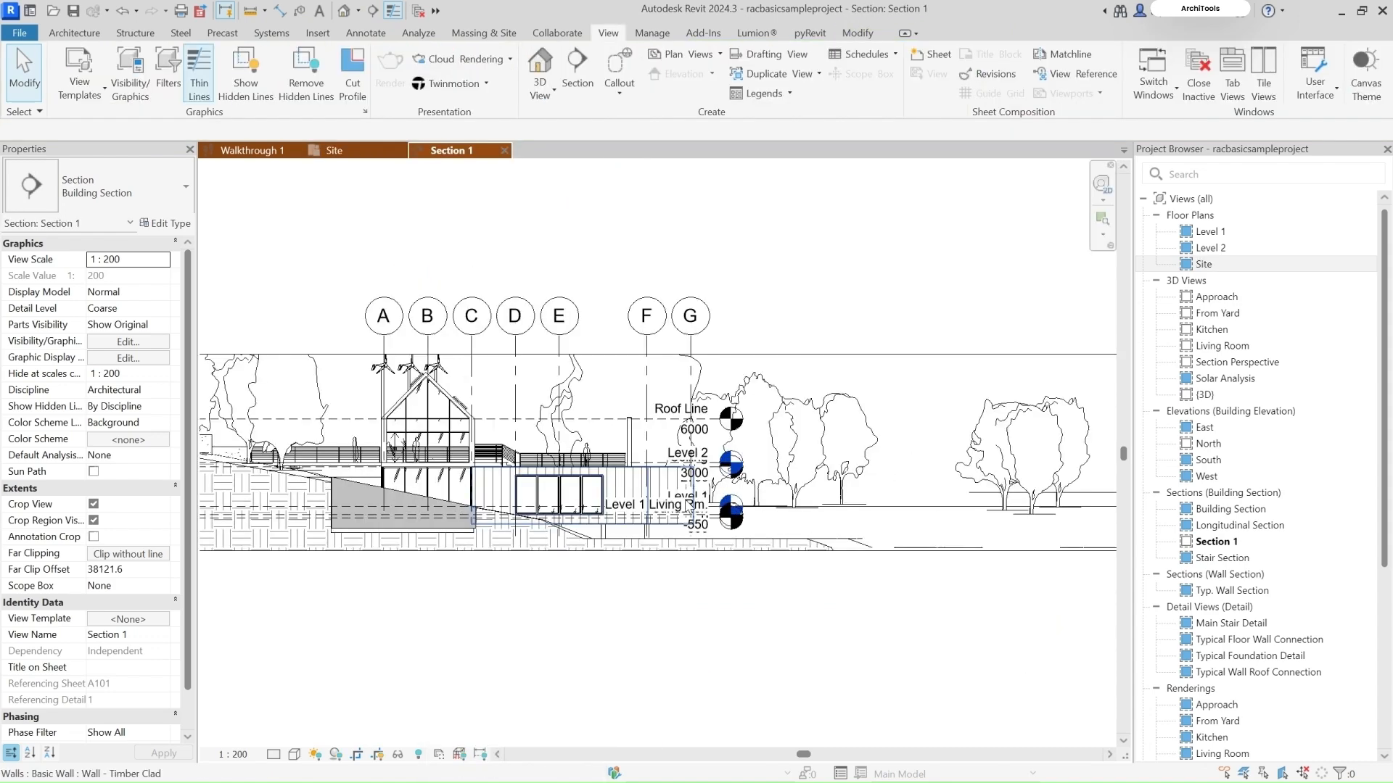
scroll(689, 506, down, 1)
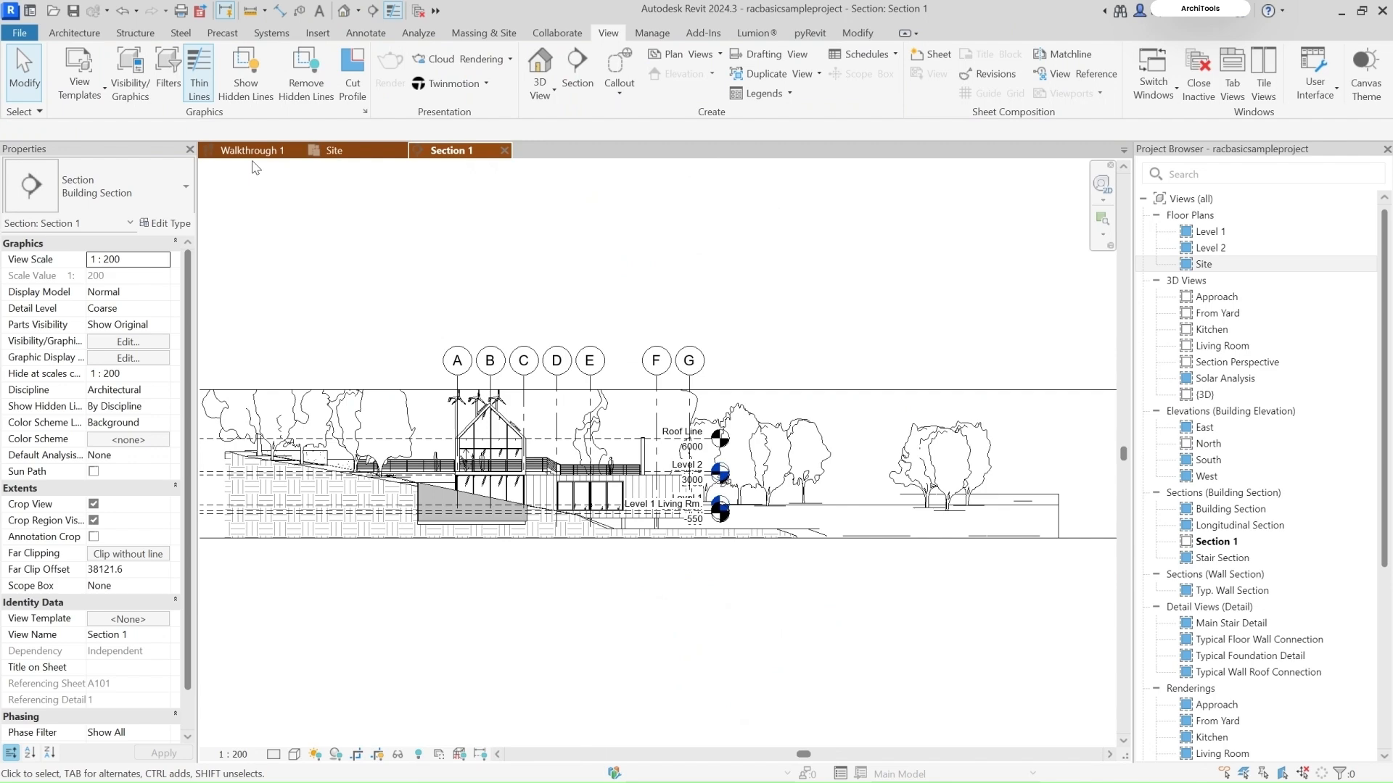
scroll(544, 225, down, 1)
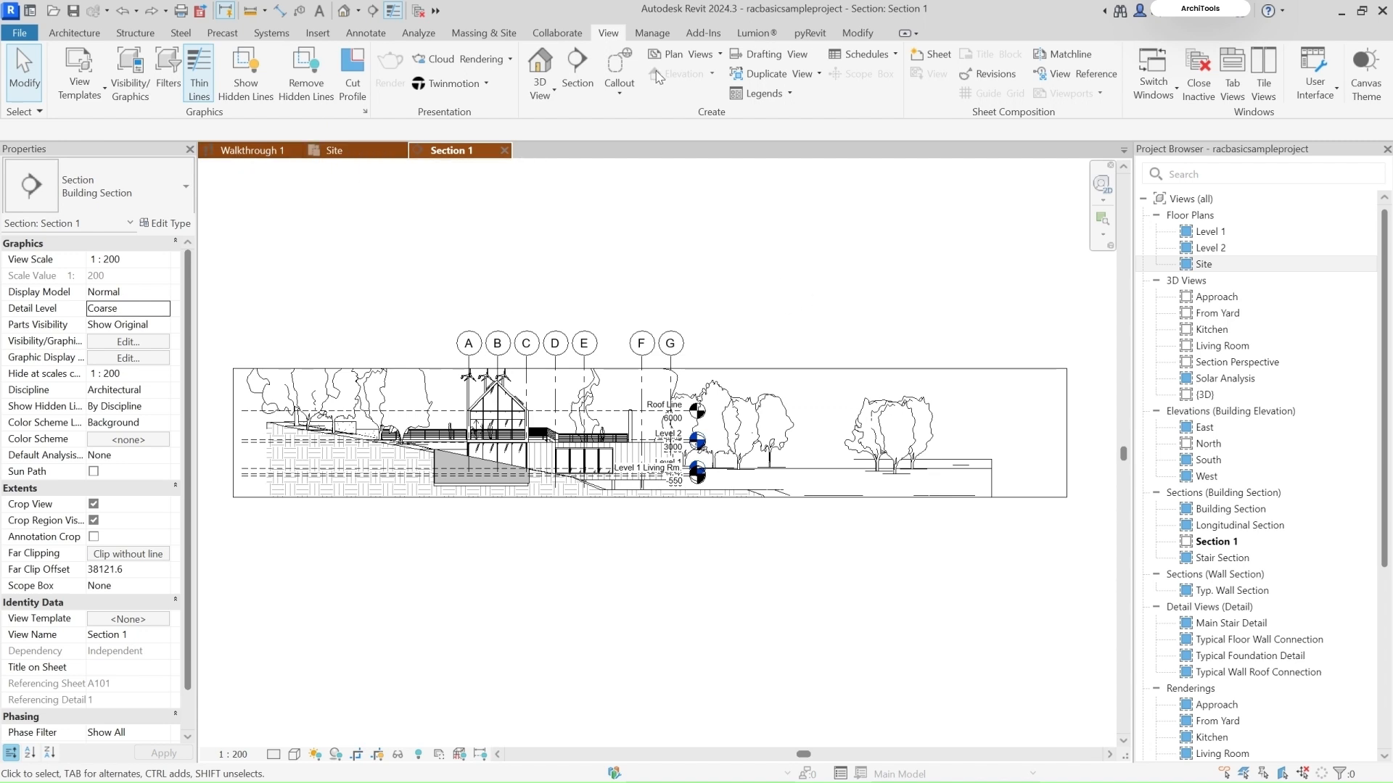
- Tile the Section 1, Walkthrough 1 and Site views, adjust the pane widths and fit the content of each view
click(1264, 93)
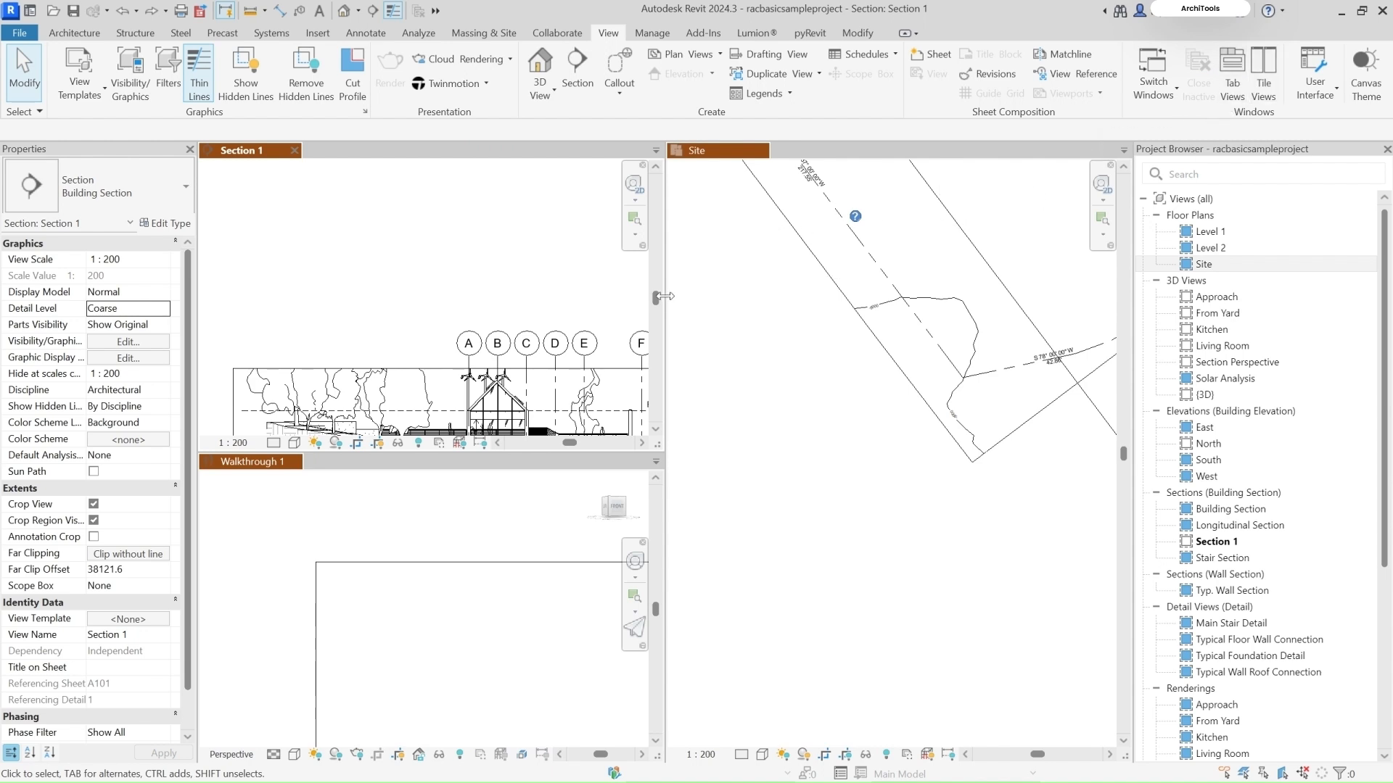
drag(665, 273, 702, 273)
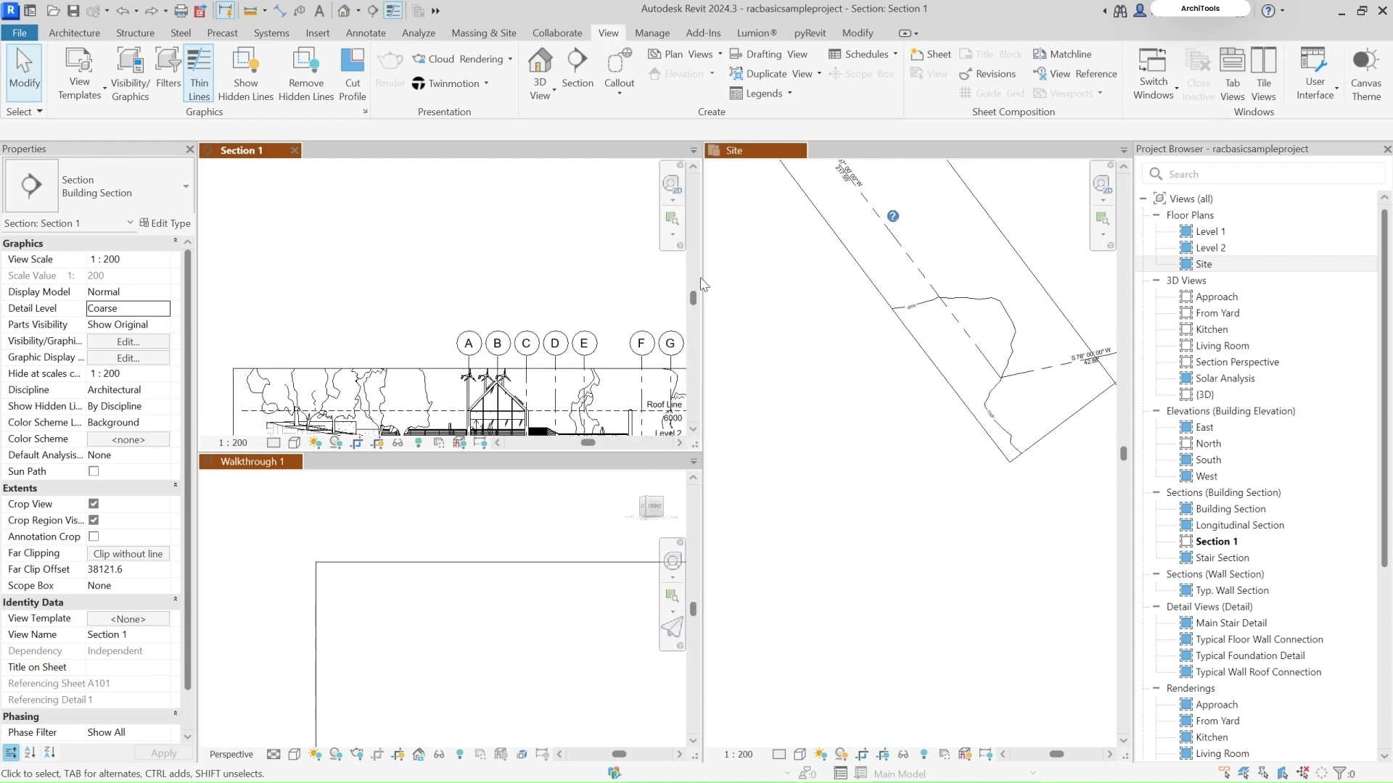
click(540, 455)
scroll(440, 263, down, 3)
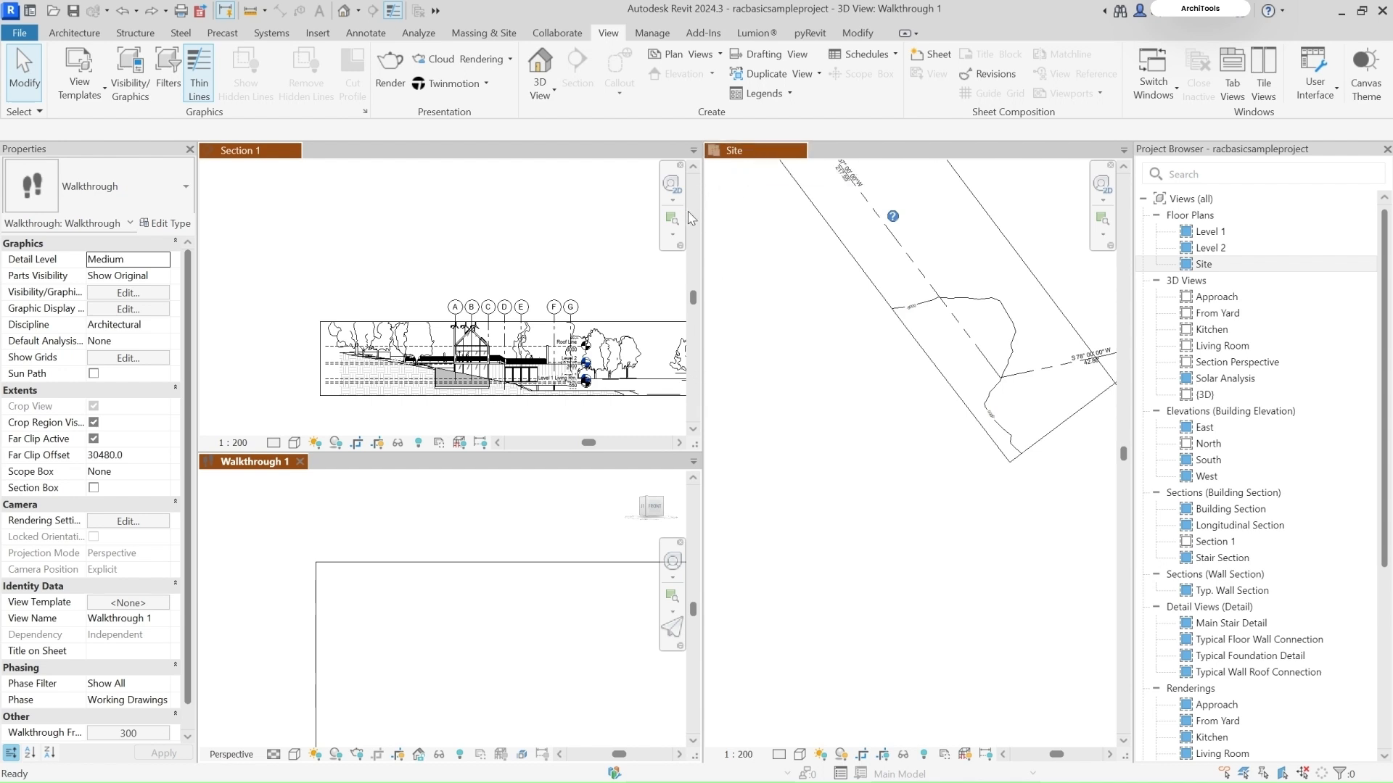
drag(709, 220, 743, 221)
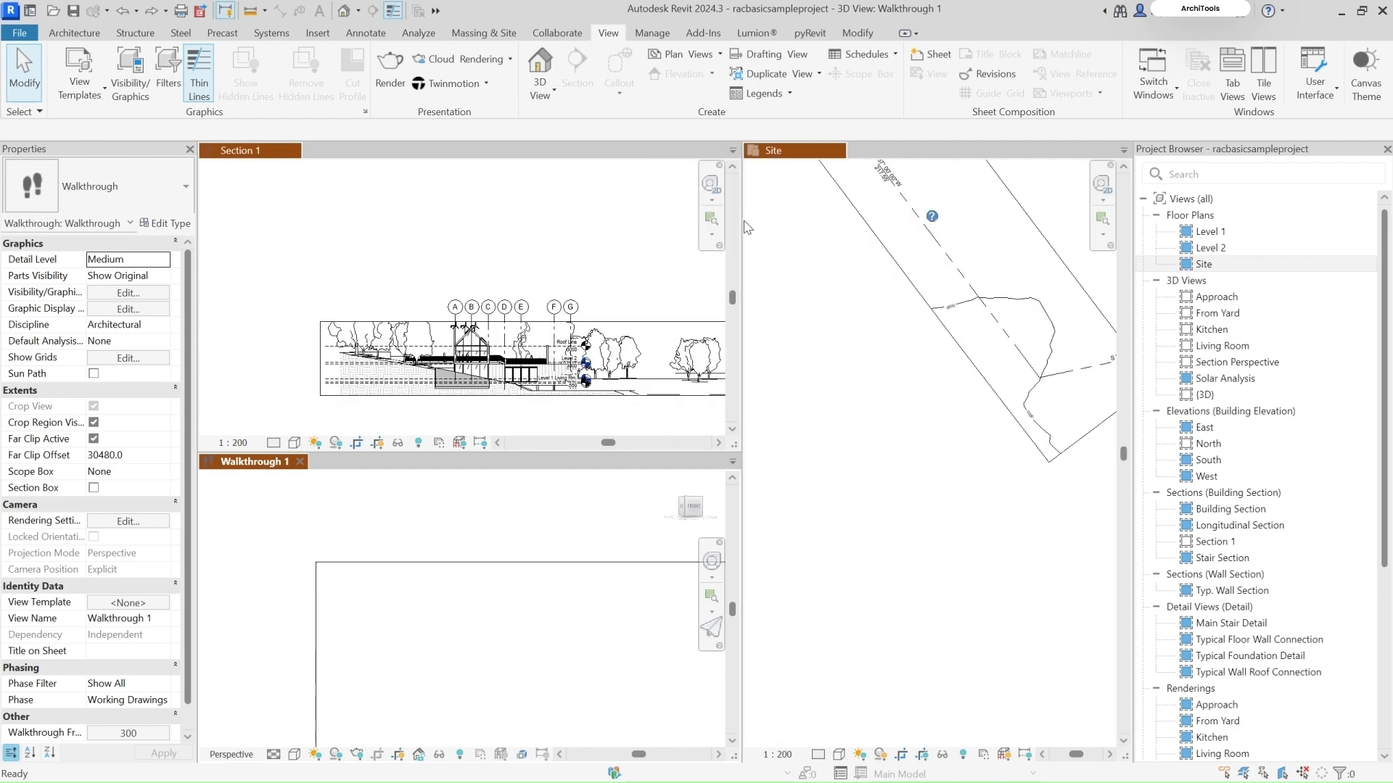
click(378, 303)
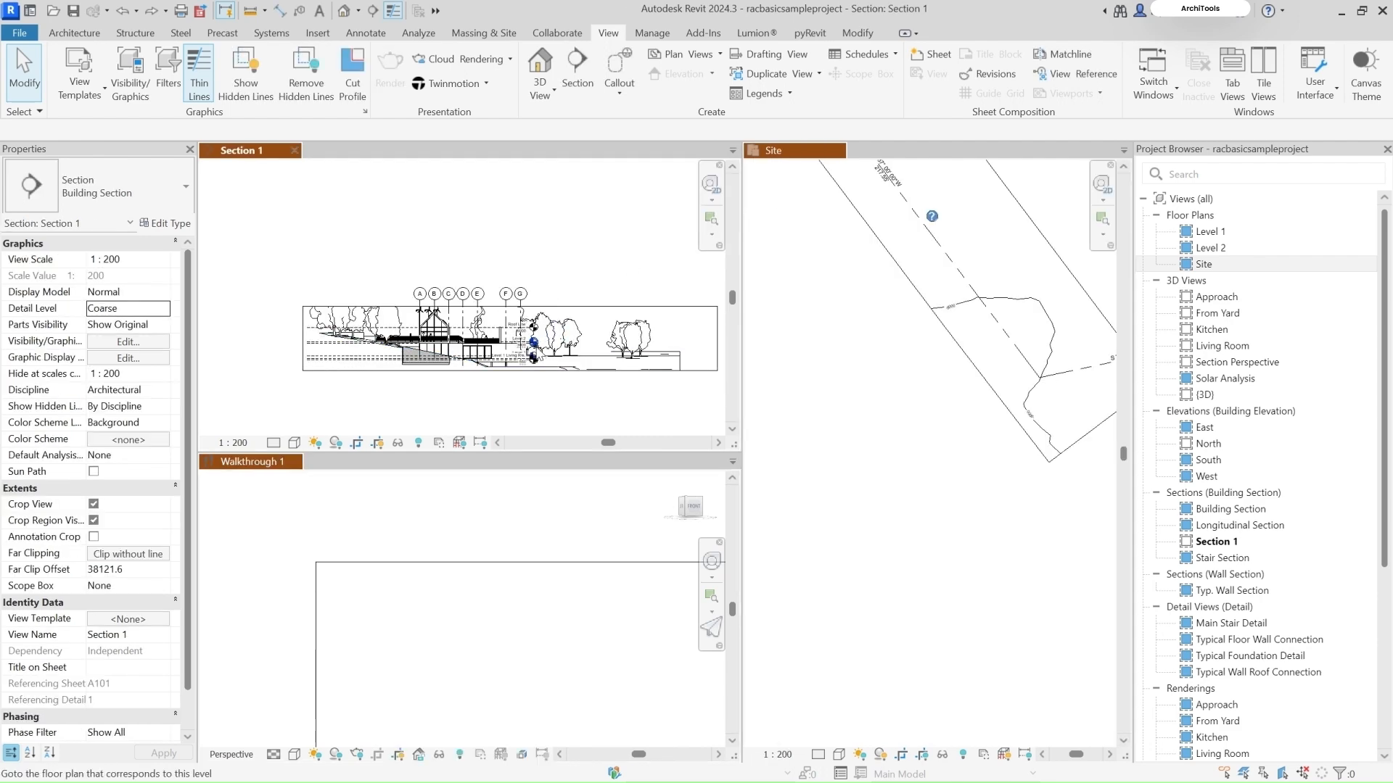
scroll(947, 305, down, 3)
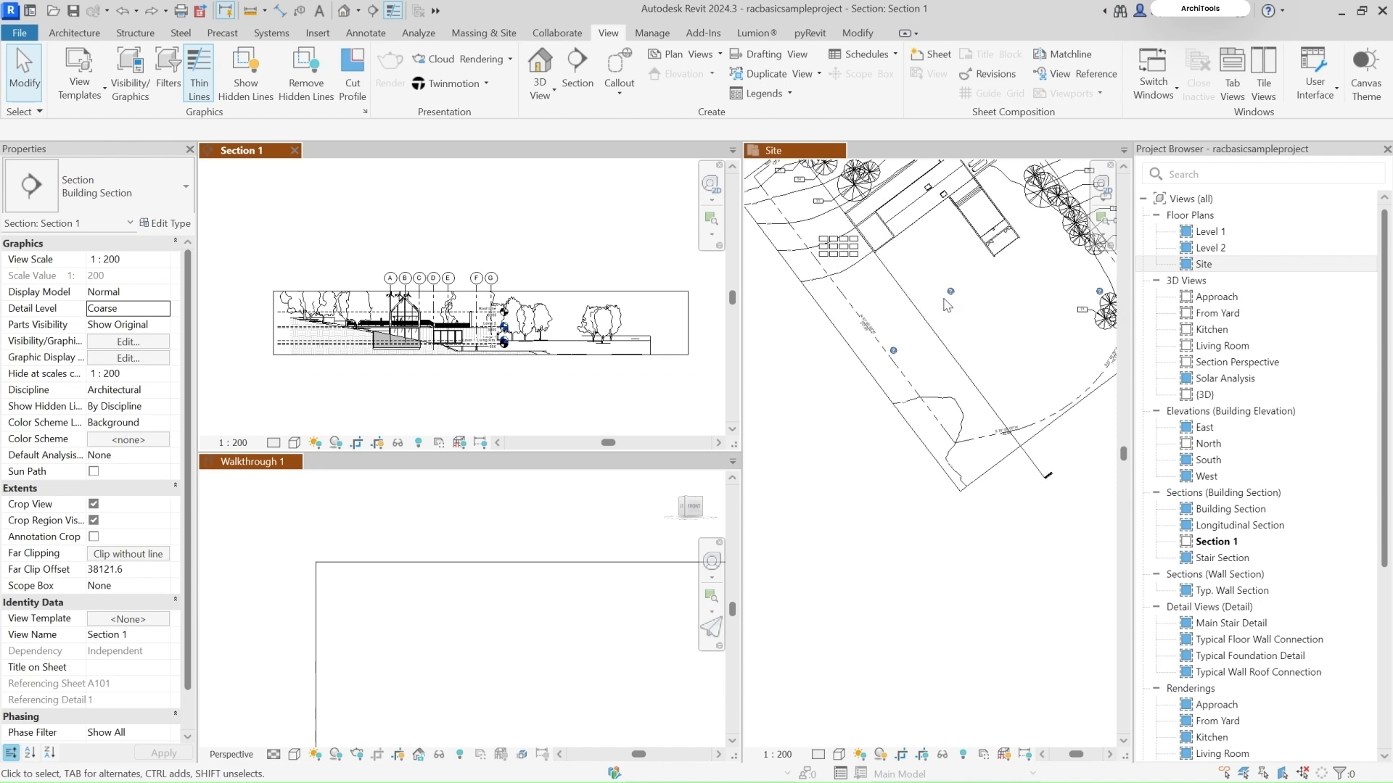
scroll(923, 398, down, 3)
scroll(425, 541, down, 5)
scroll(499, 606, up, 4)
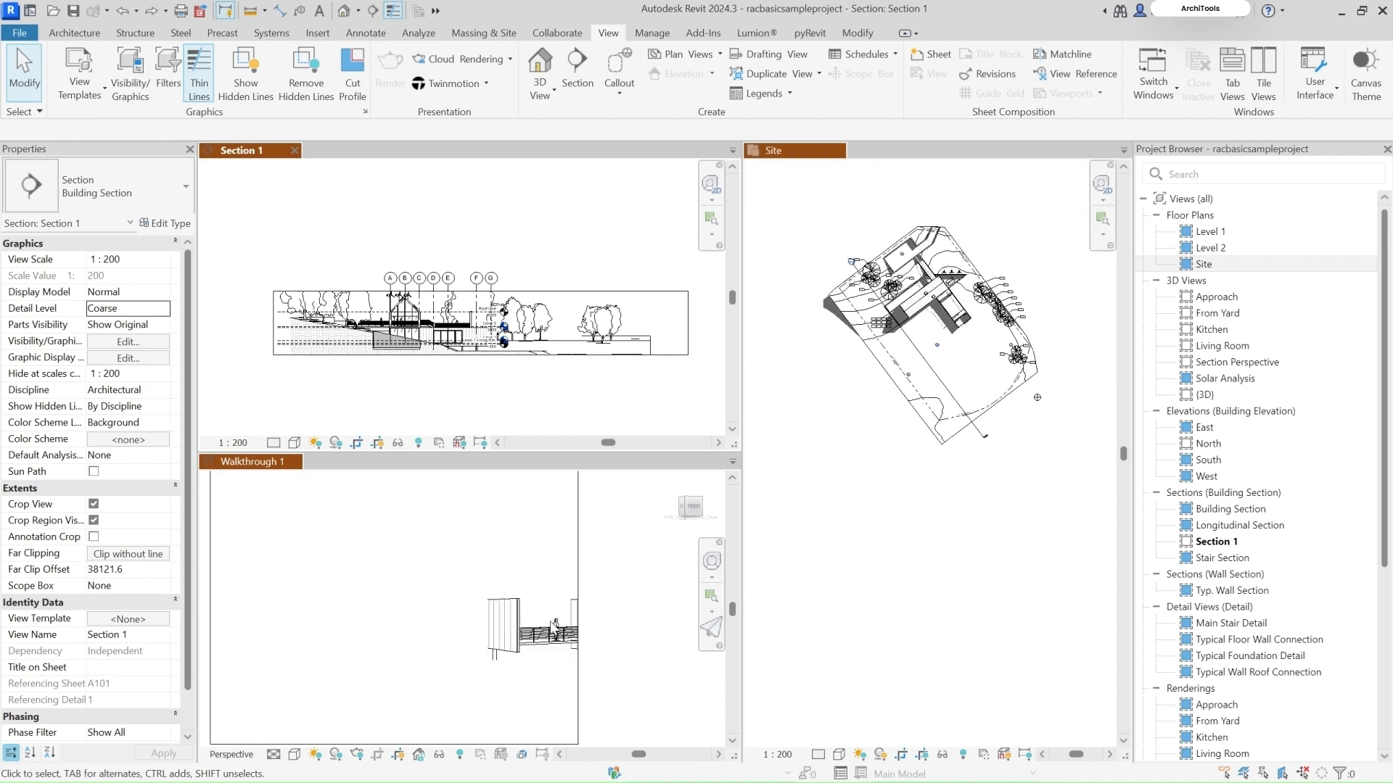
click(555, 627)
scroll(631, 584, down, 2)
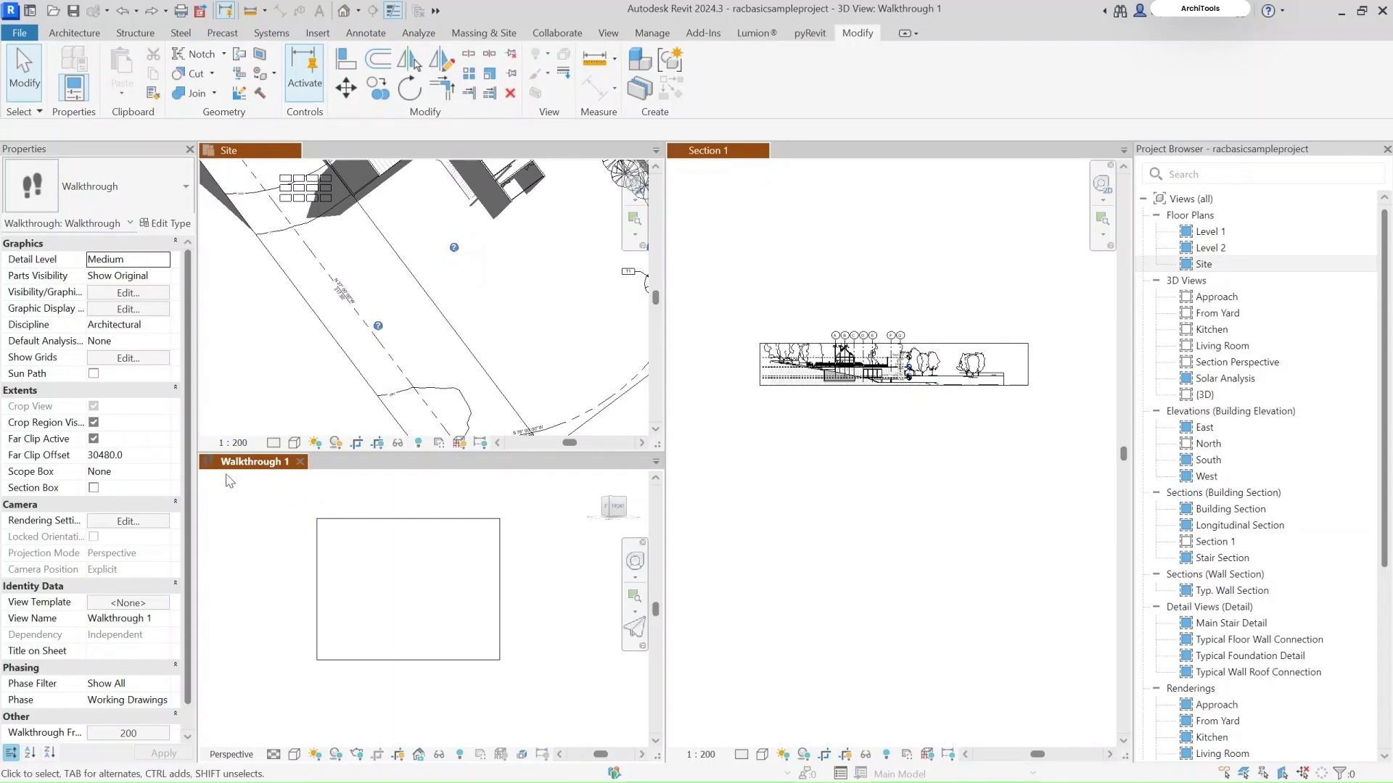
- Start editing the walkthrough from its crop region and advance the camera to the third key frame
click(377, 520)
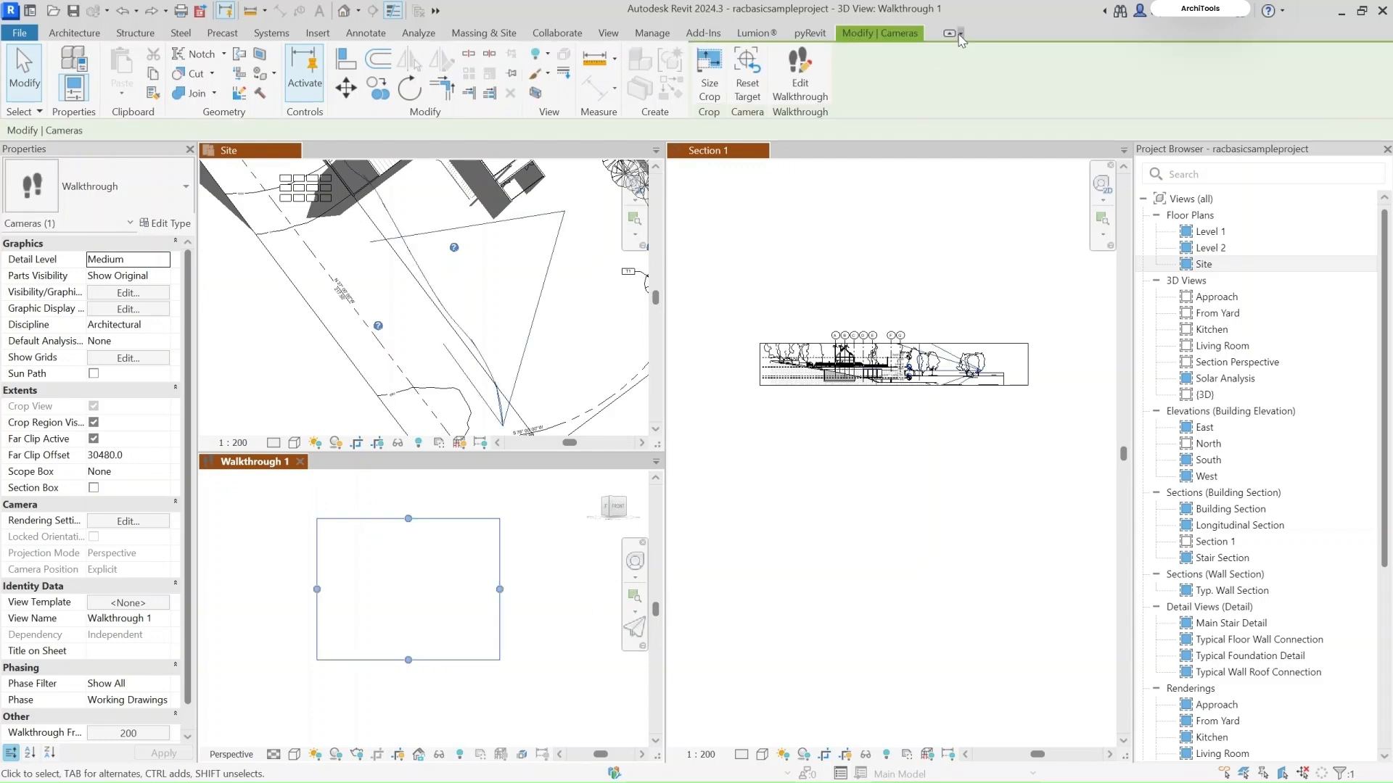
click(801, 73)
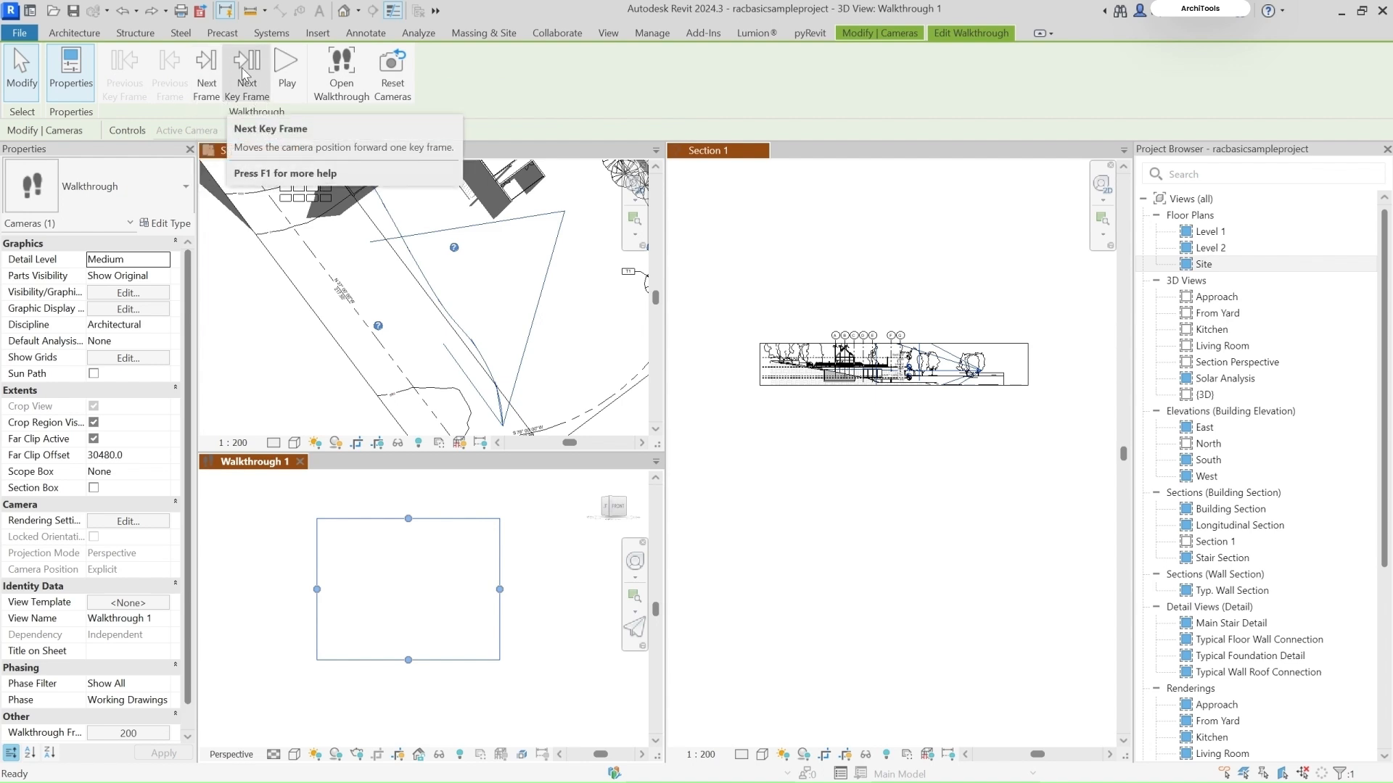
click(207, 69)
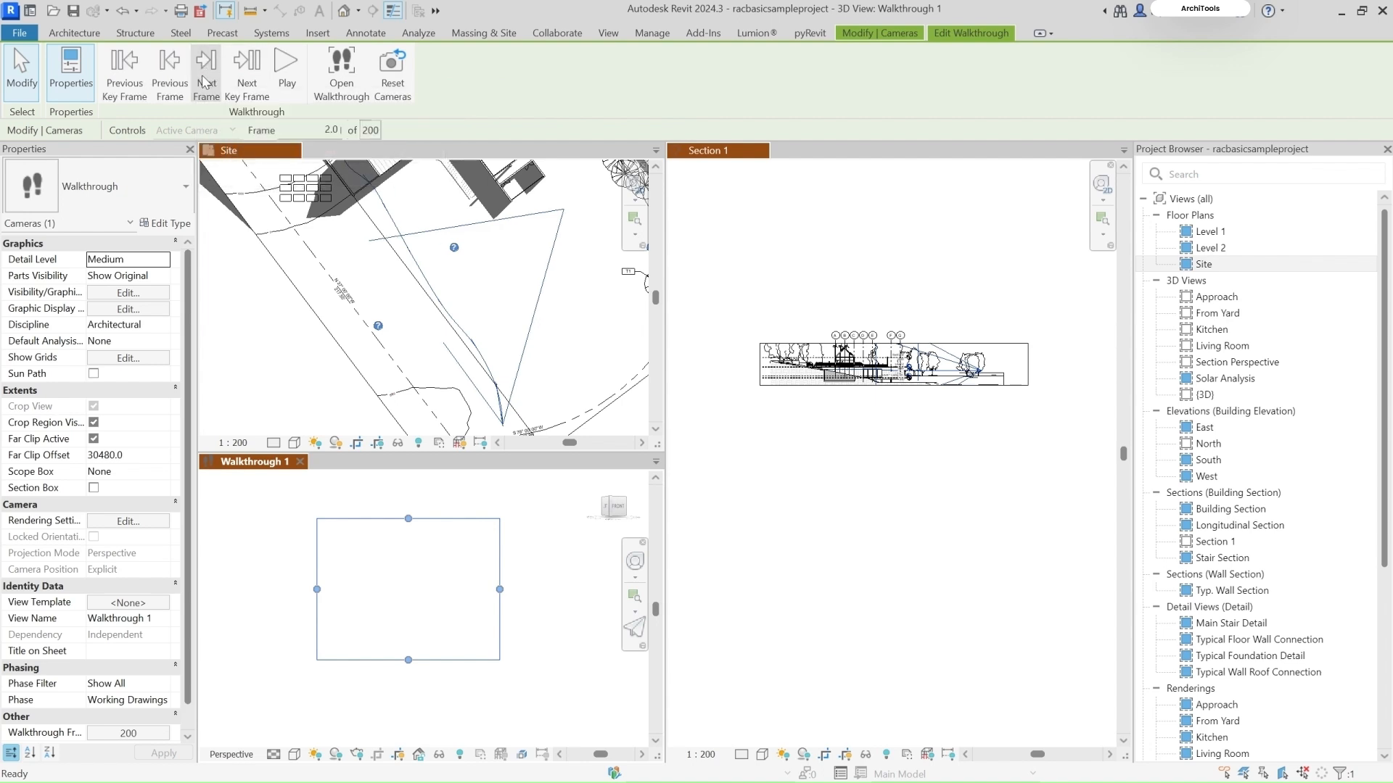
click(127, 69)
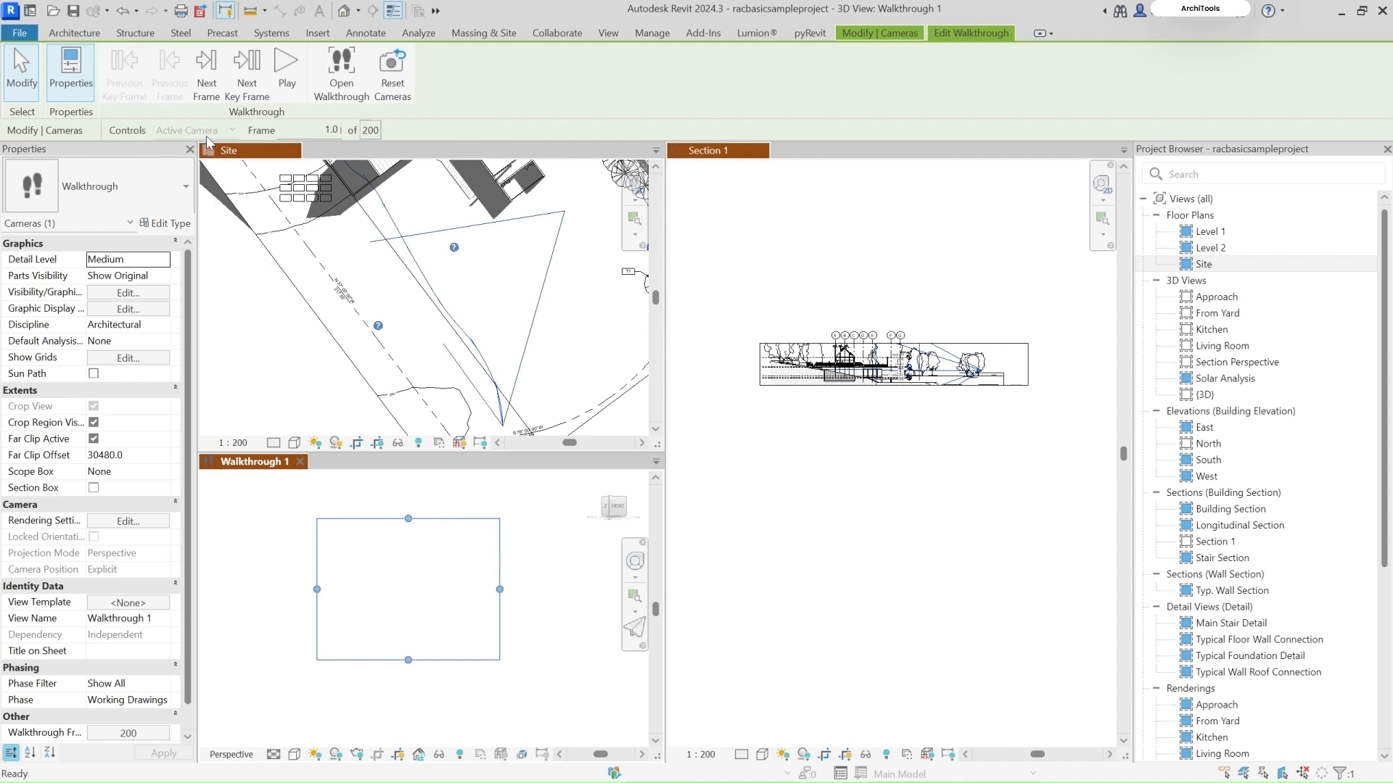
click(252, 72)
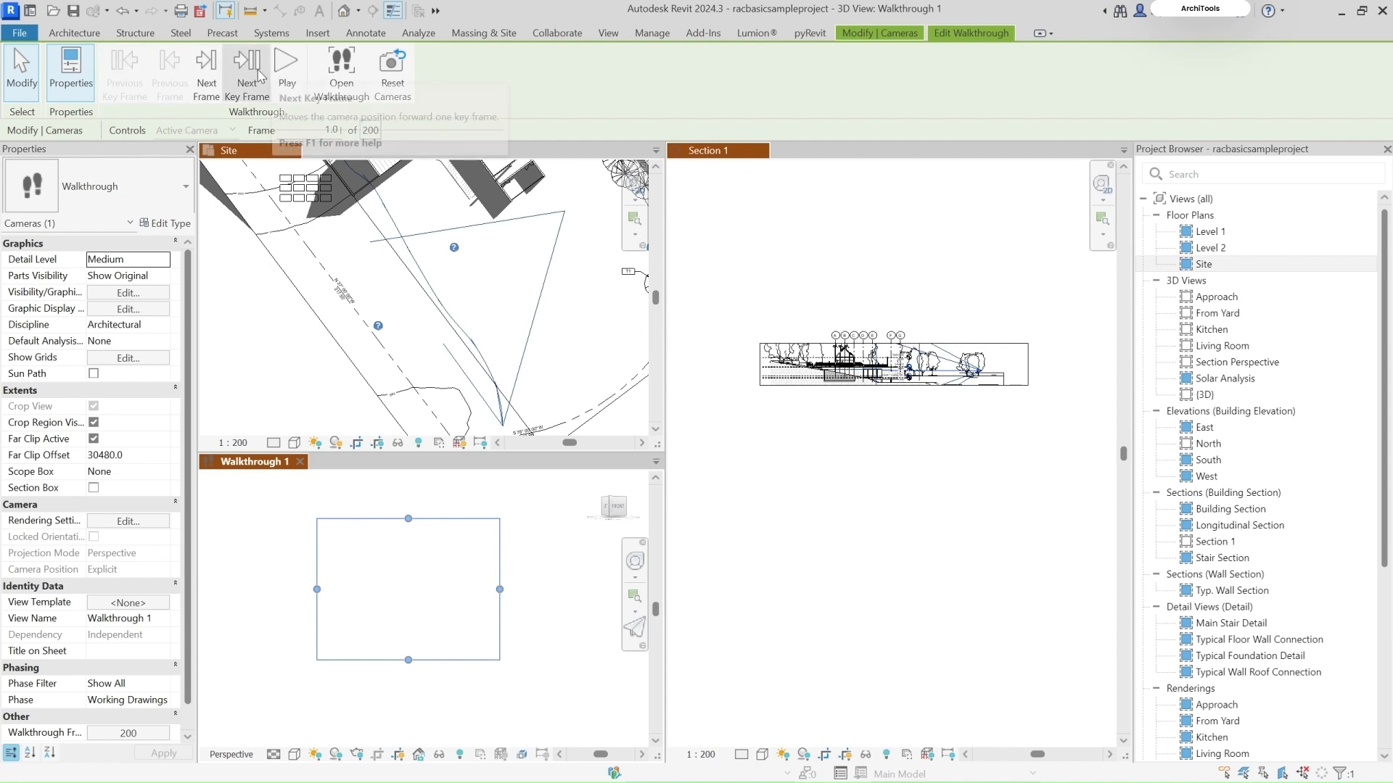
click(257, 75)
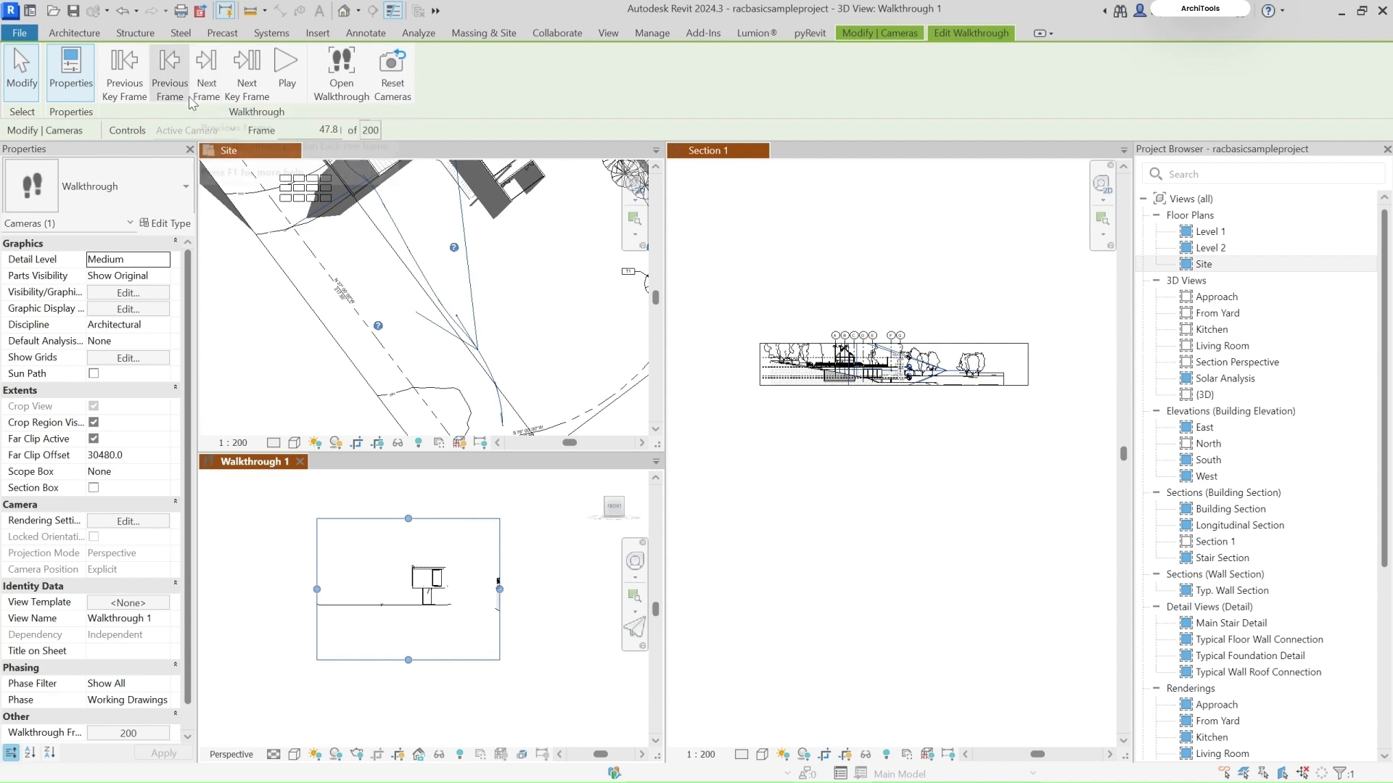
scroll(484, 364, down, 5)
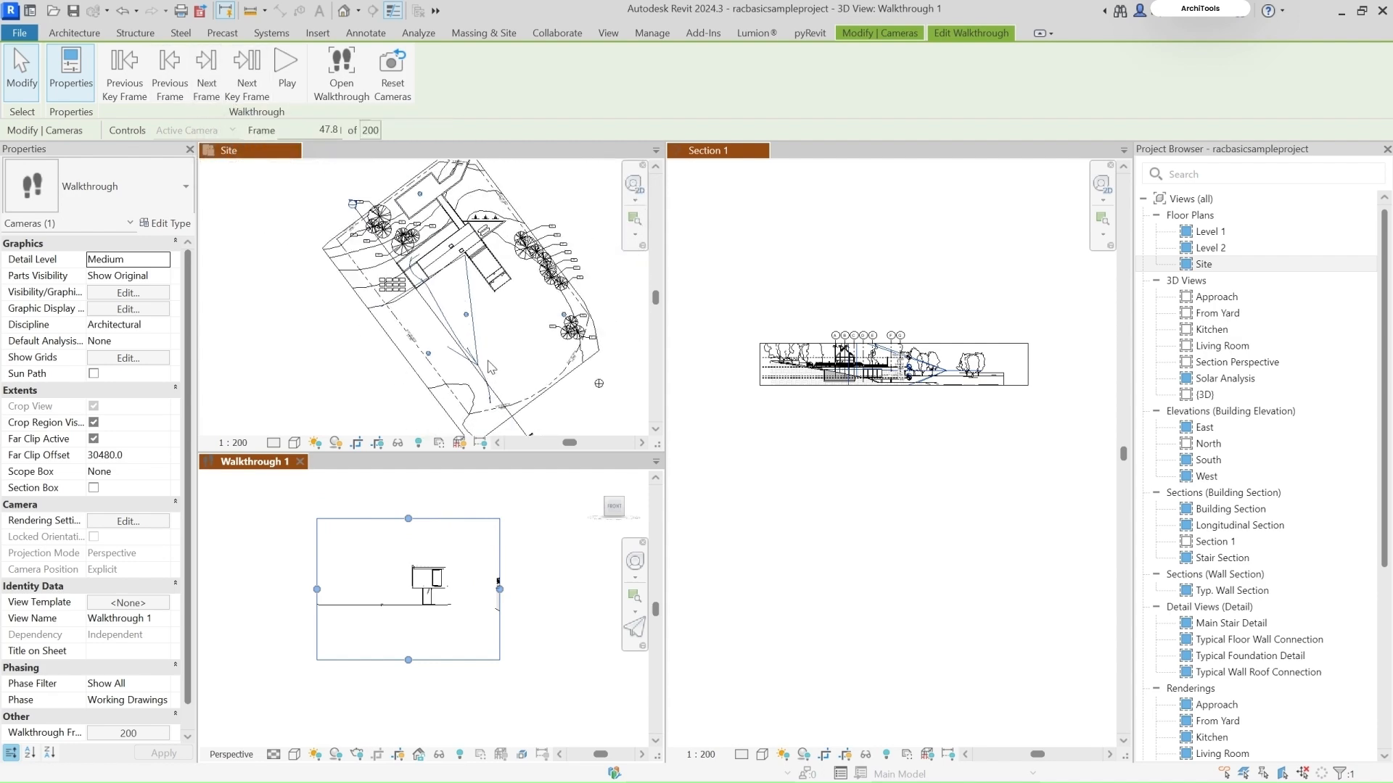
scroll(491, 371, up, 4)
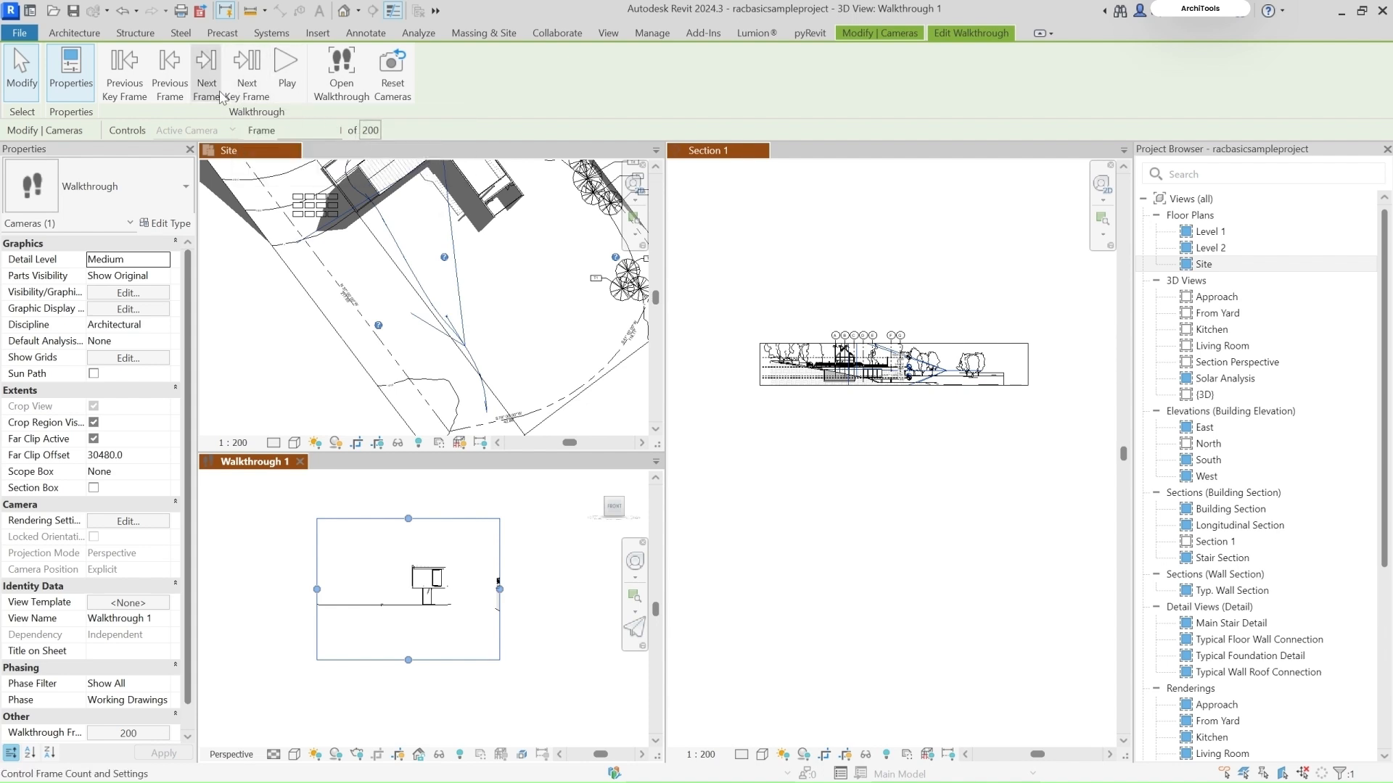
- Set the walkthrough's total frames to 300 and apply the frame settings
click(370, 132)
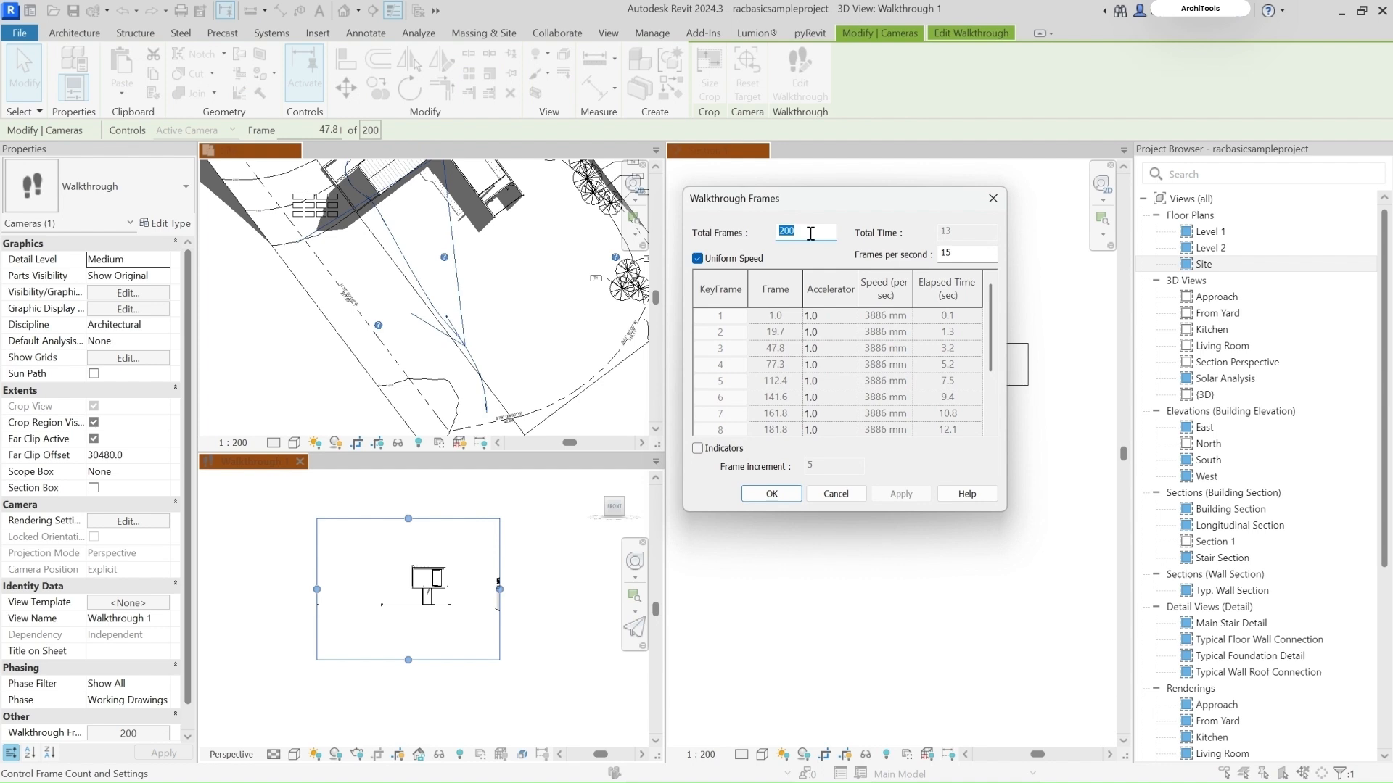
text(3)
scroll(770, 361, down, 2)
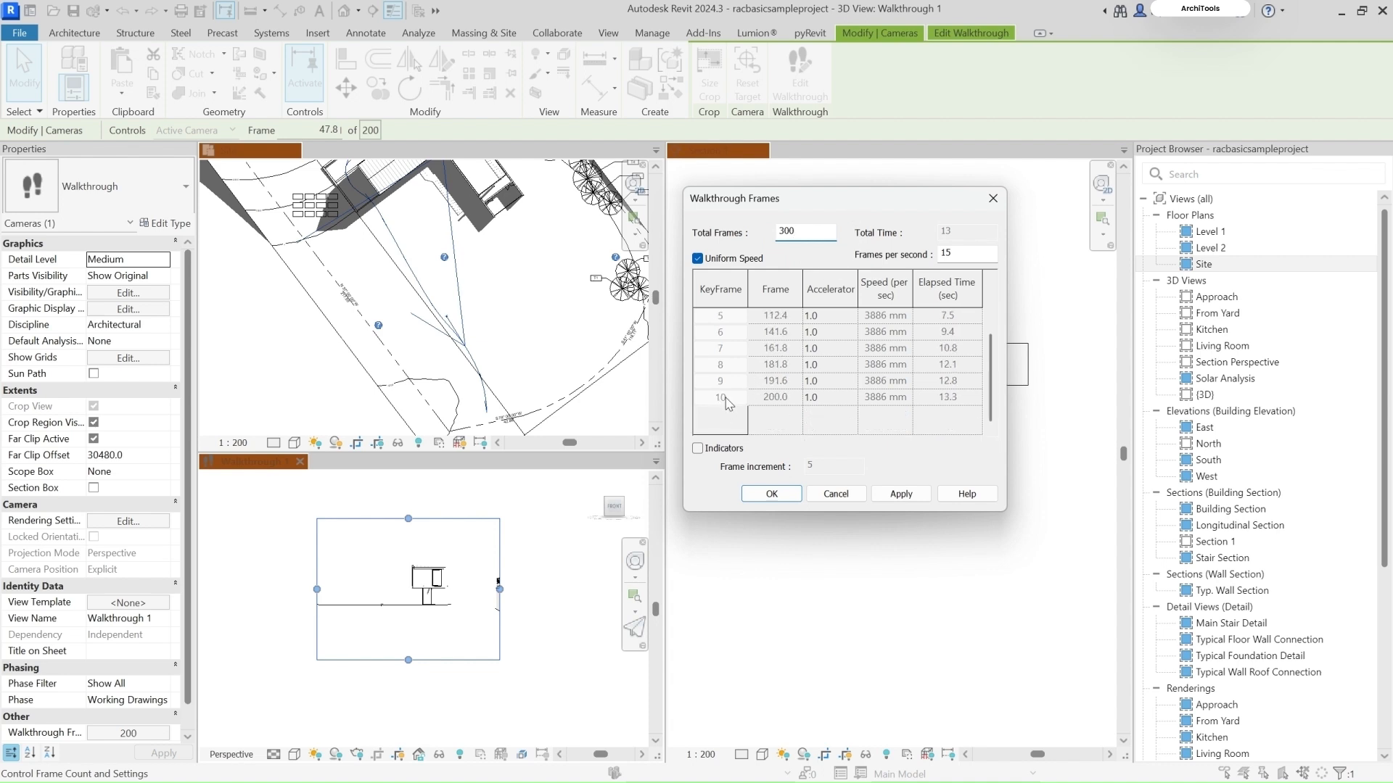
click(918, 496)
click(917, 495)
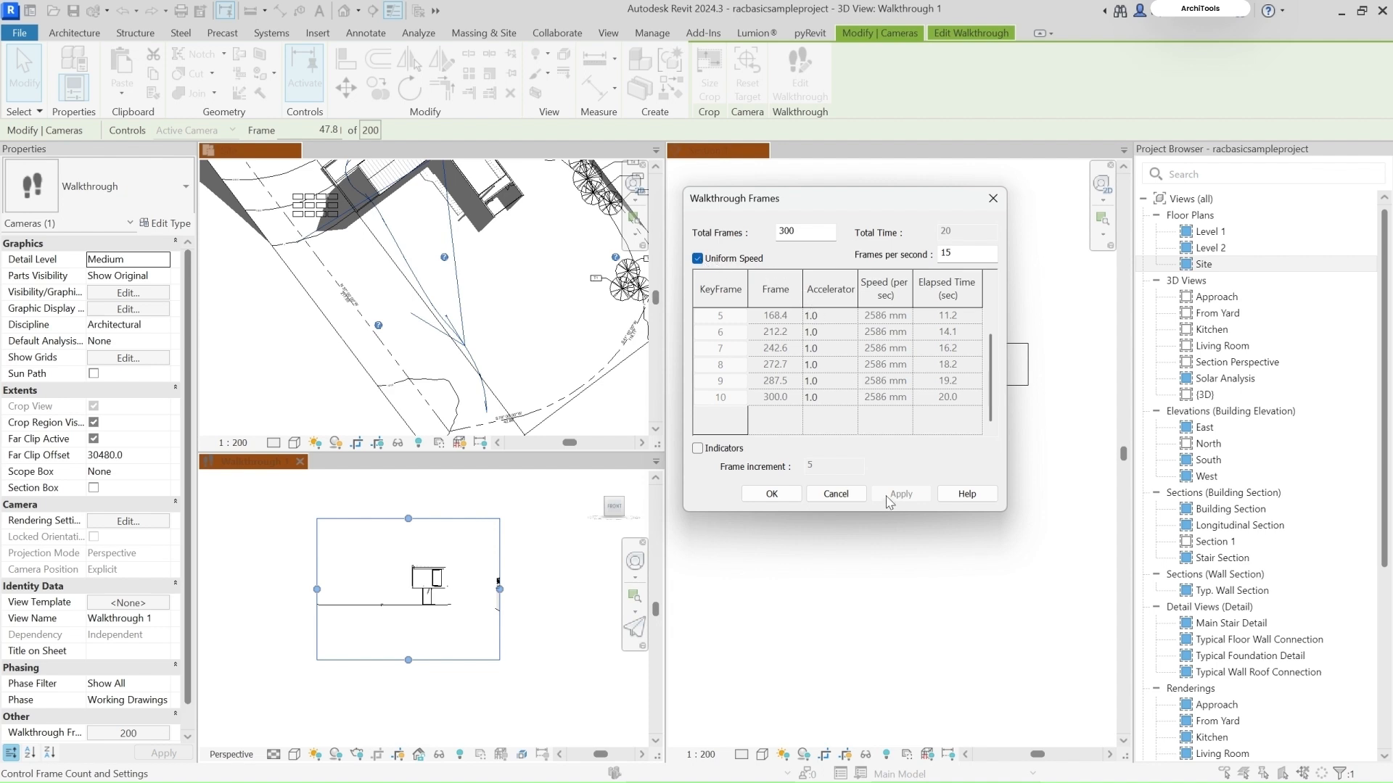
click(784, 496)
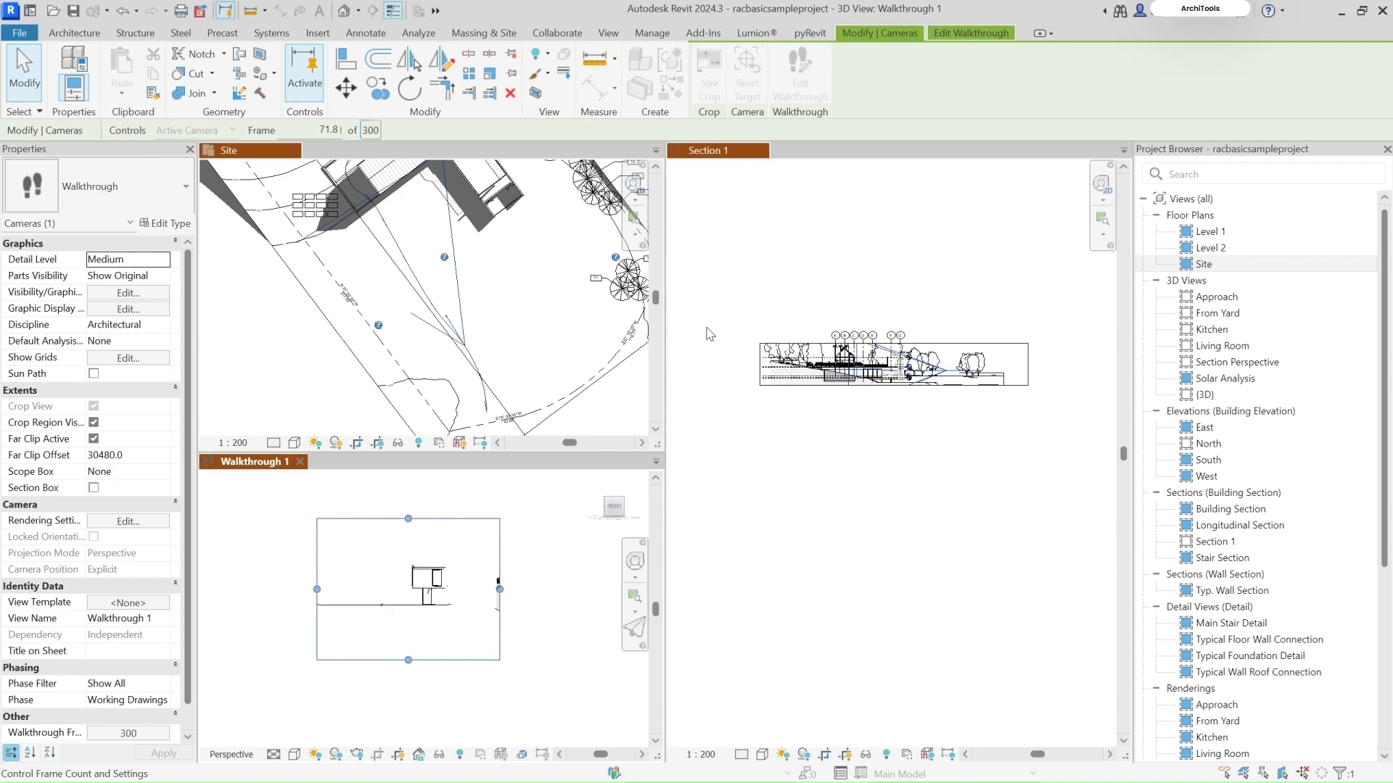
- Continue editing the walkthrough in the Site plan and return the camera to its first key frame
middle_drag(482, 364, 472, 349)
click(473, 356)
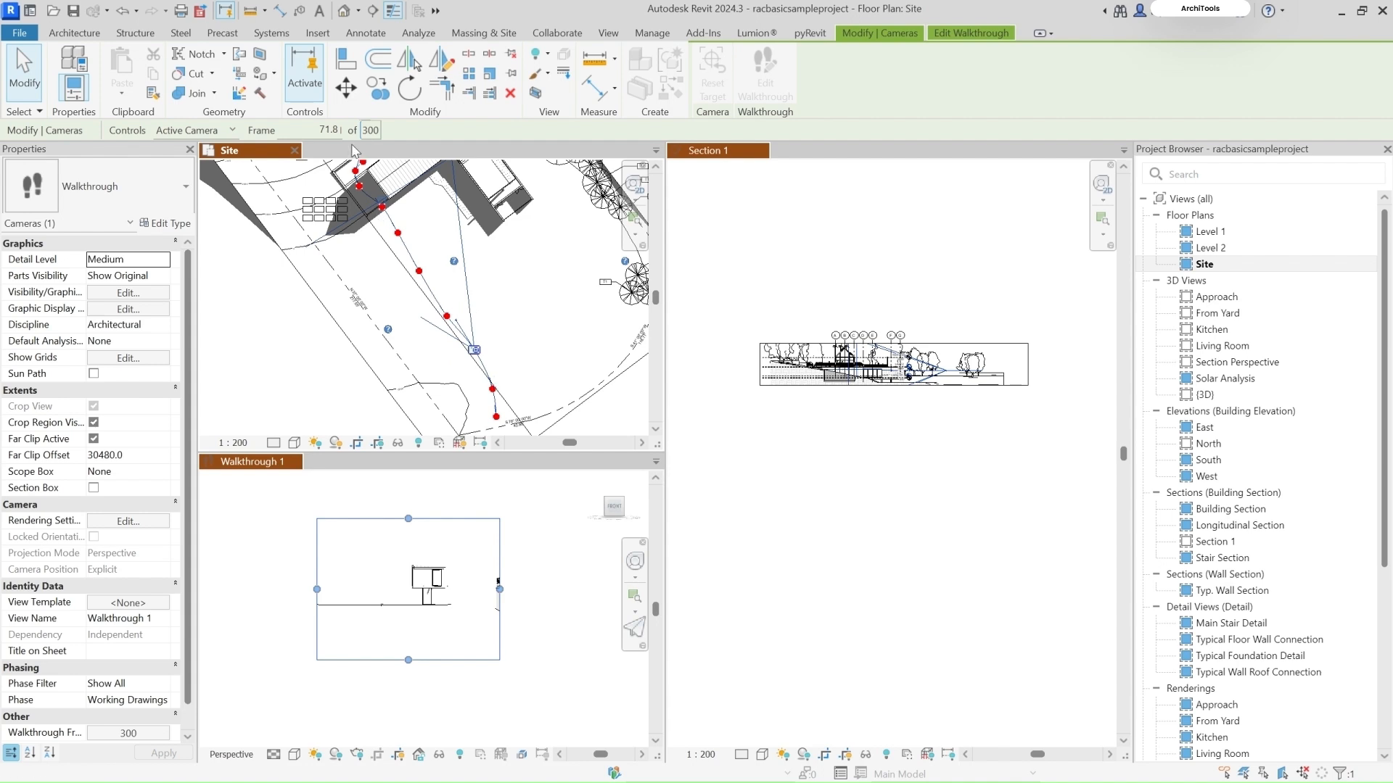
scroll(480, 403, up, 2)
scroll(496, 332, up, 2)
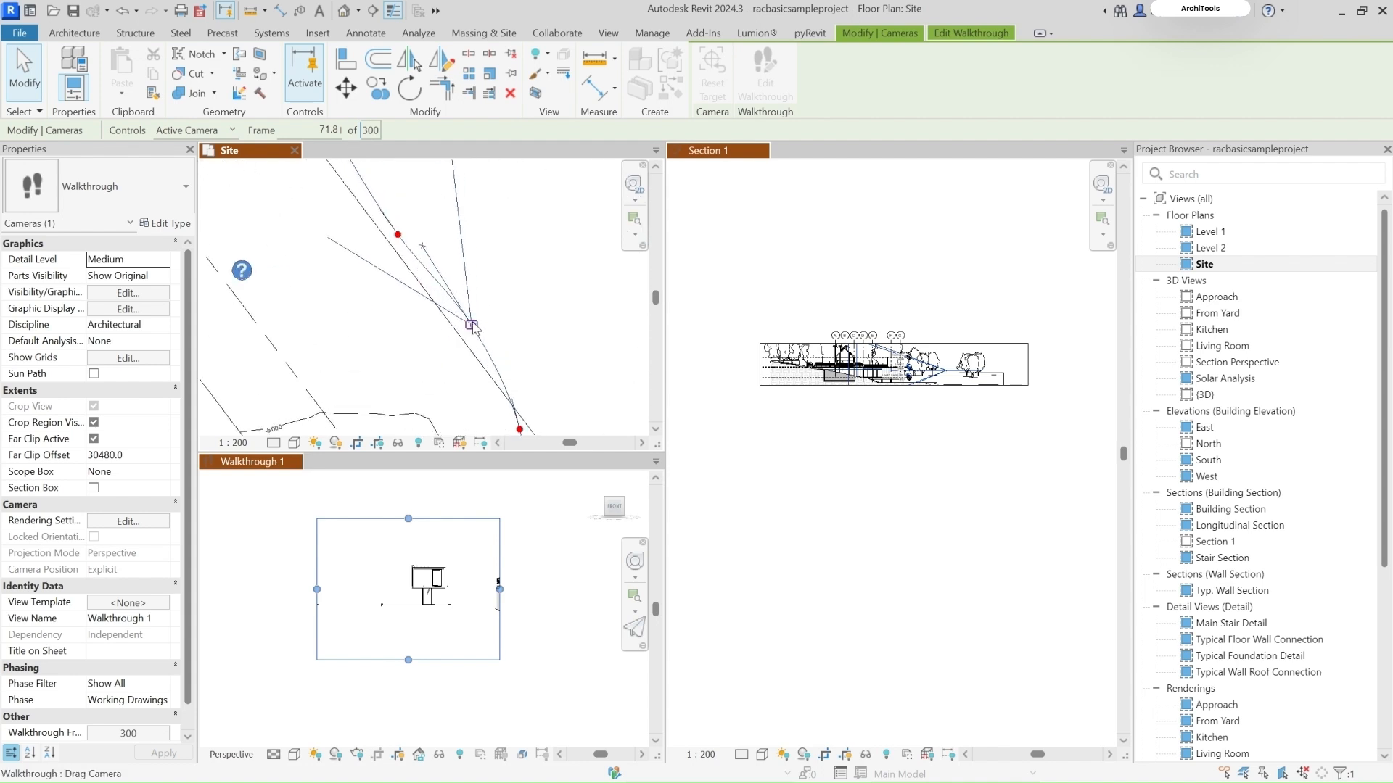
scroll(484, 354, down, 2)
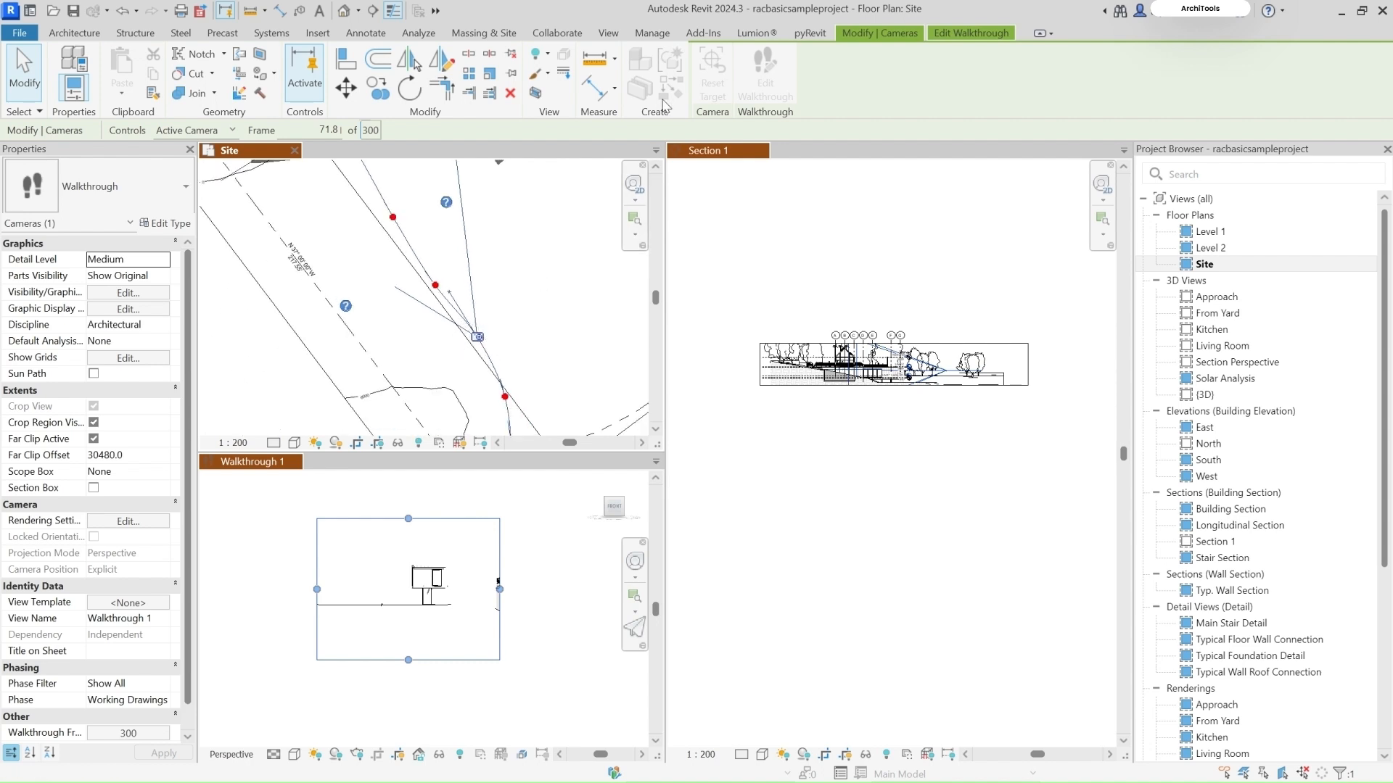
click(970, 36)
scroll(493, 249, down, 3)
scroll(520, 335, up, 3)
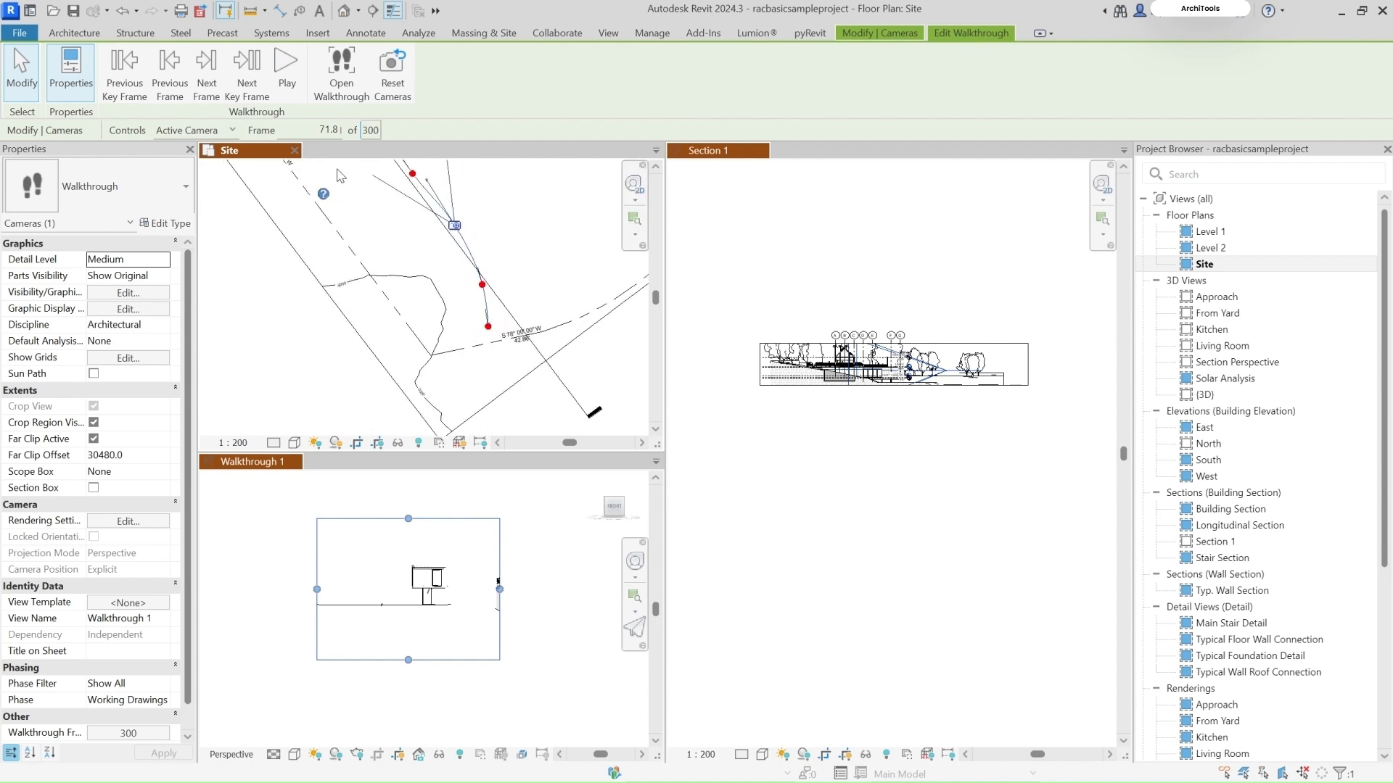
click(124, 69)
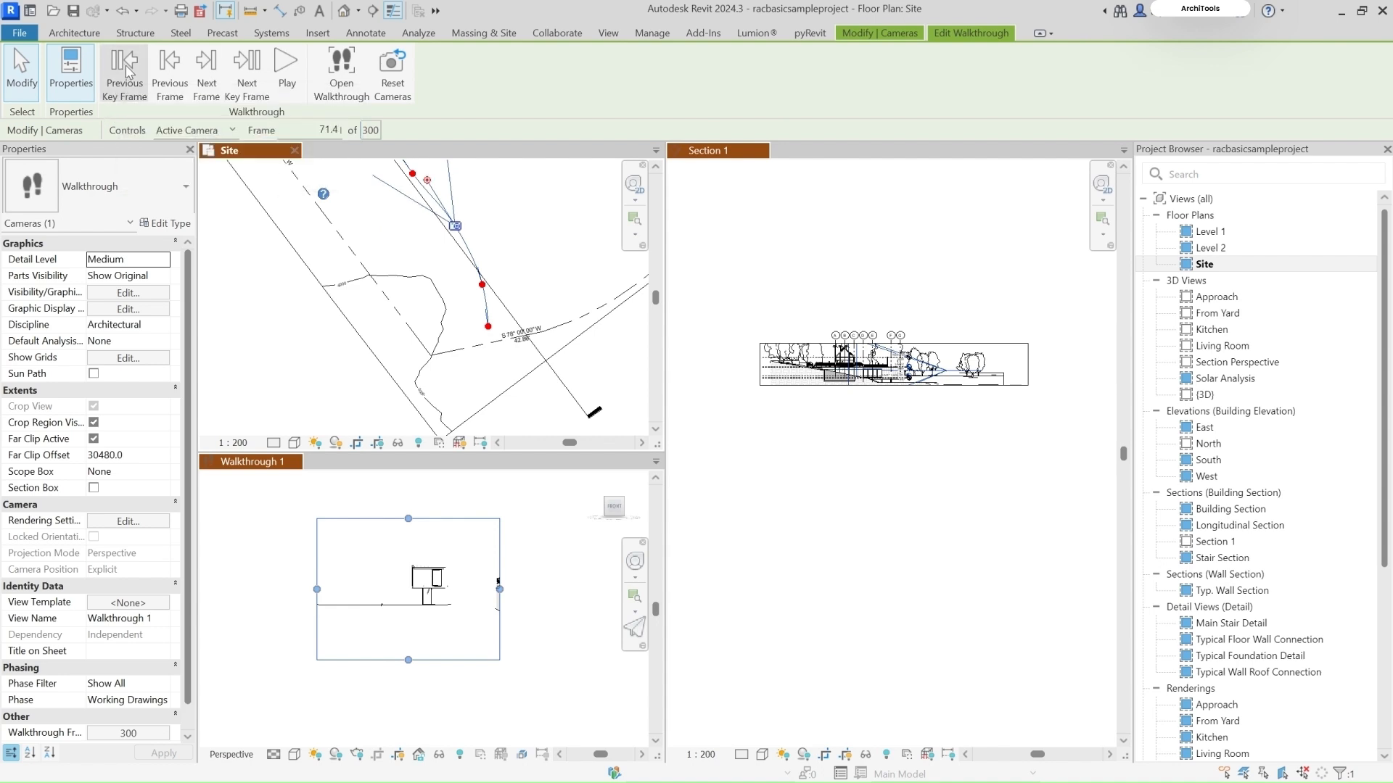
click(124, 70)
click(124, 70)
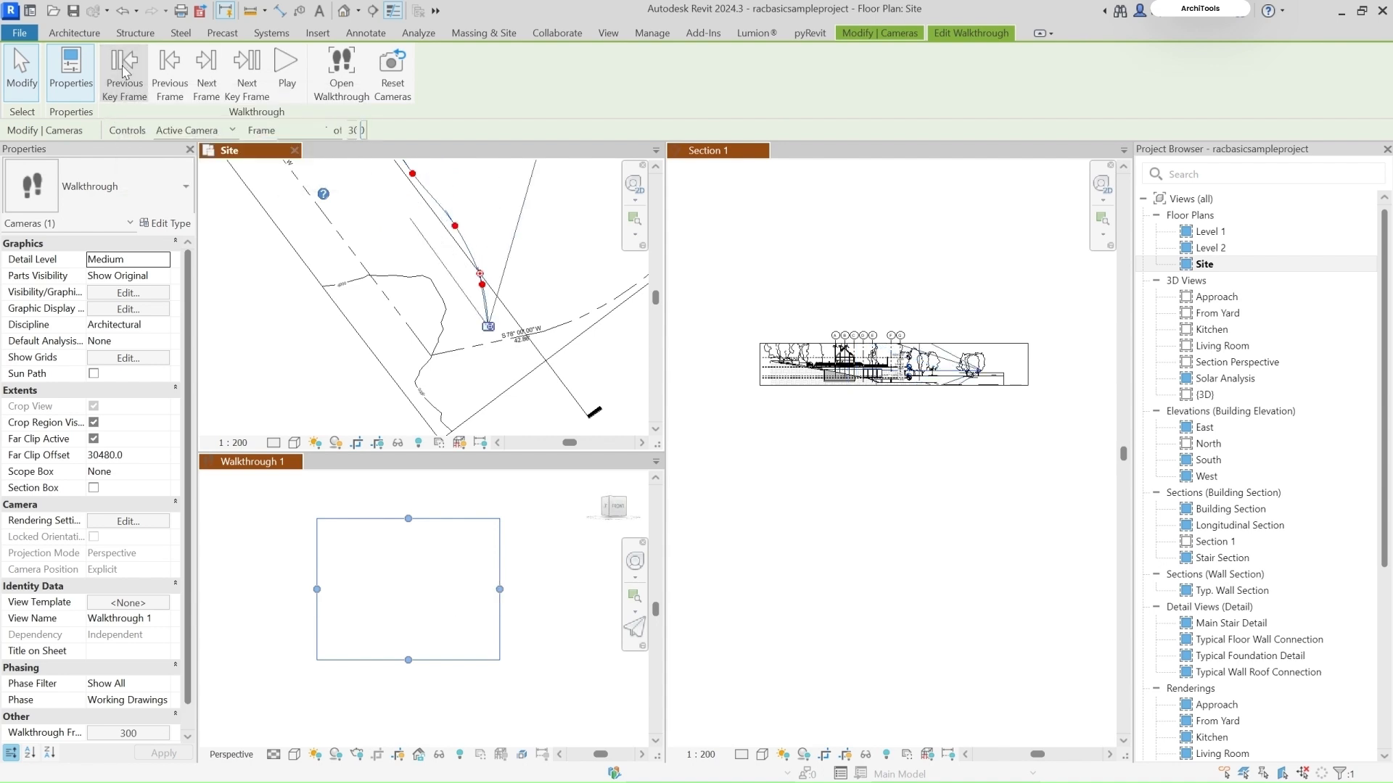
- Turn the first key frame's camera target toward the house in the Site plan and deactivate the camera's far clipping
scroll(485, 270, up, 3)
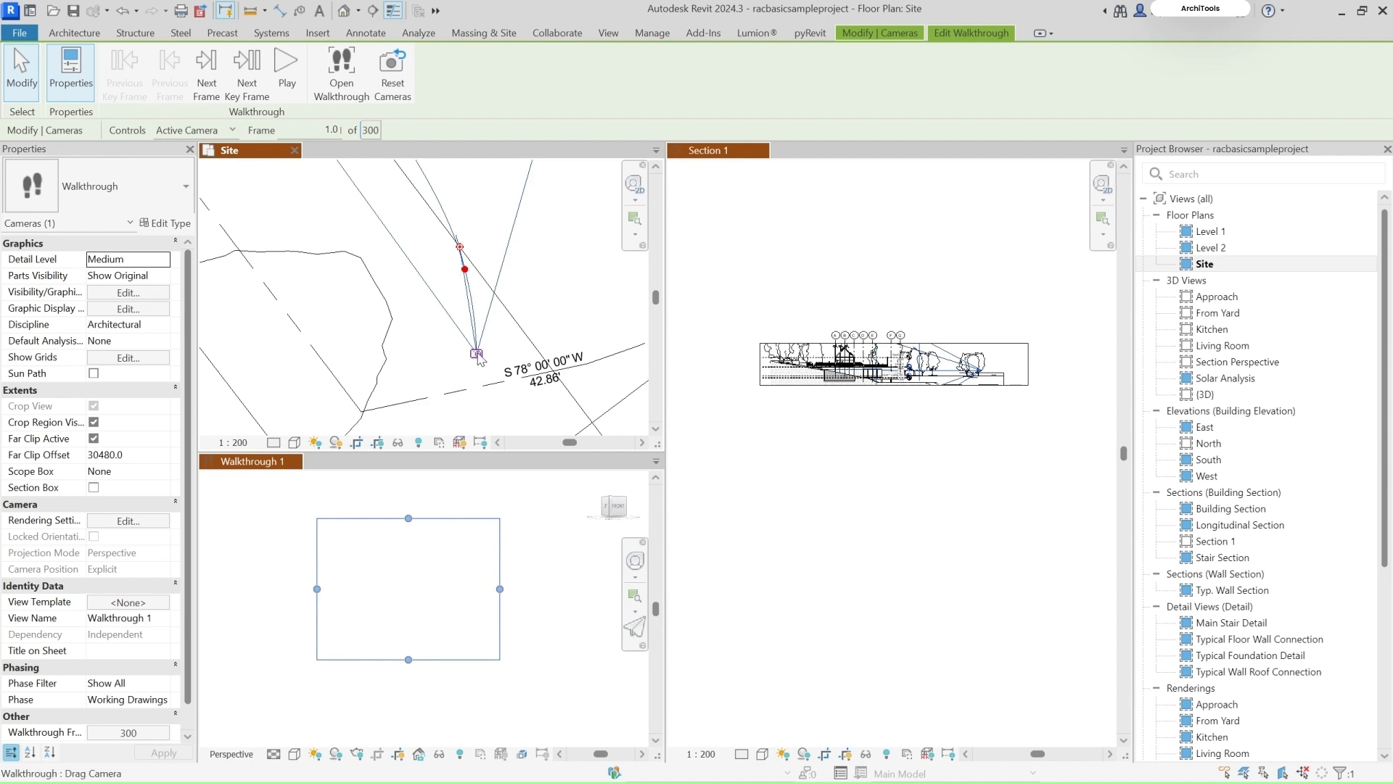
scroll(462, 246, up, 5)
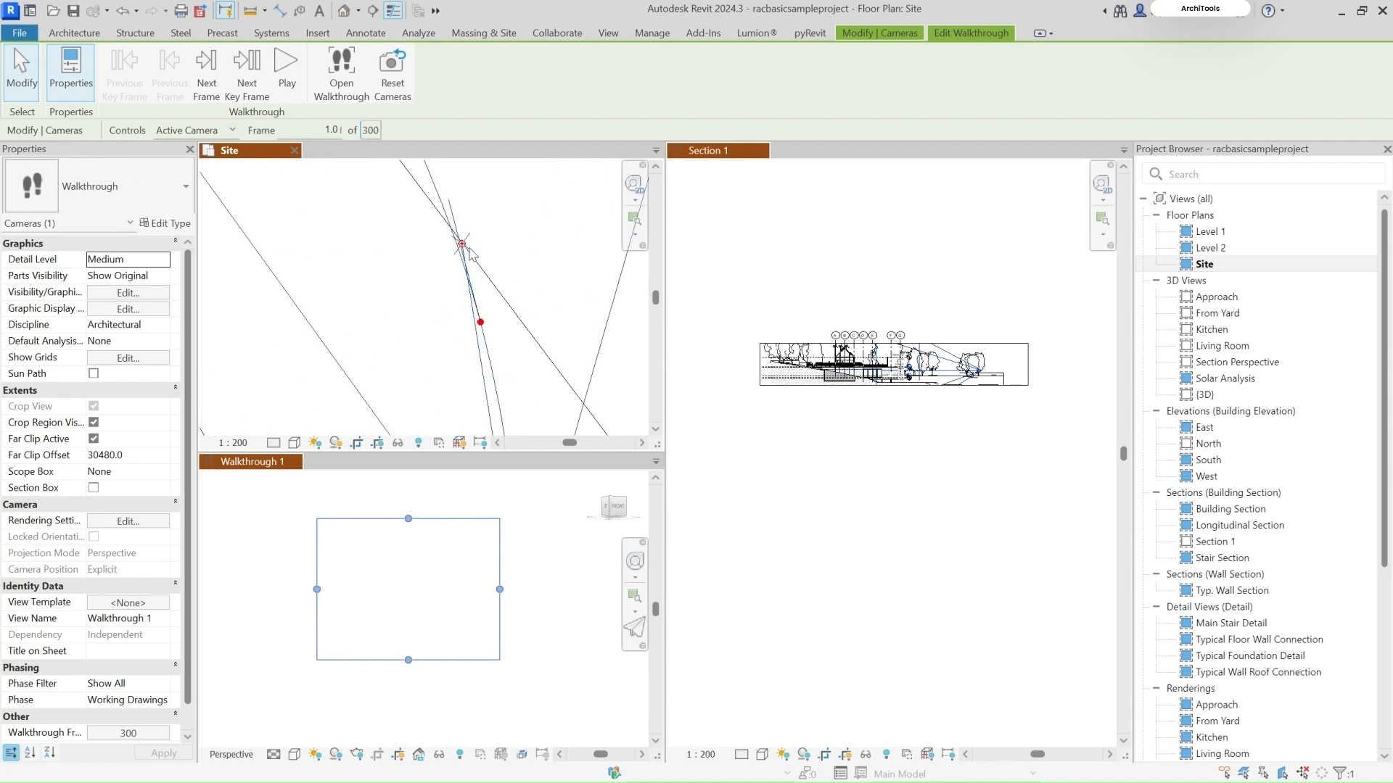
scroll(466, 252, down, 5)
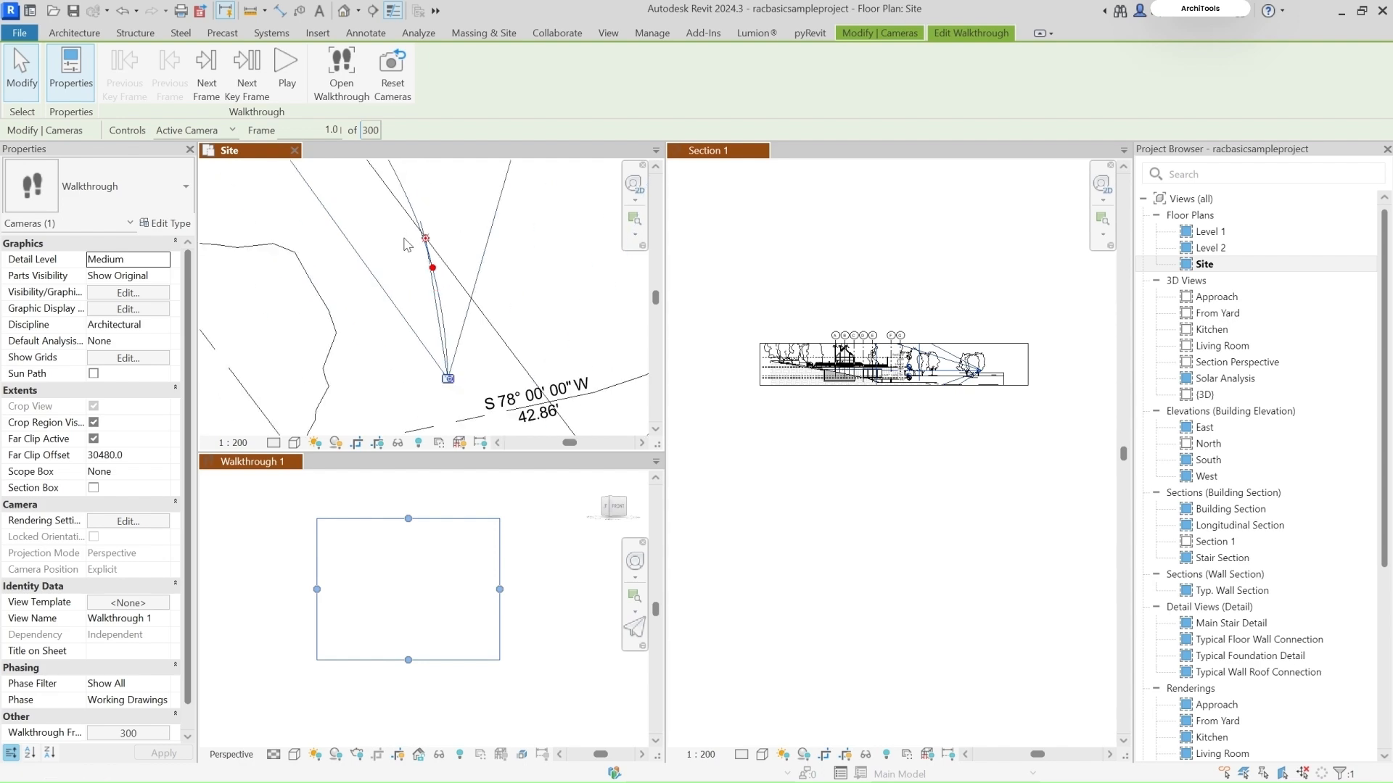
scroll(441, 357, up, 1)
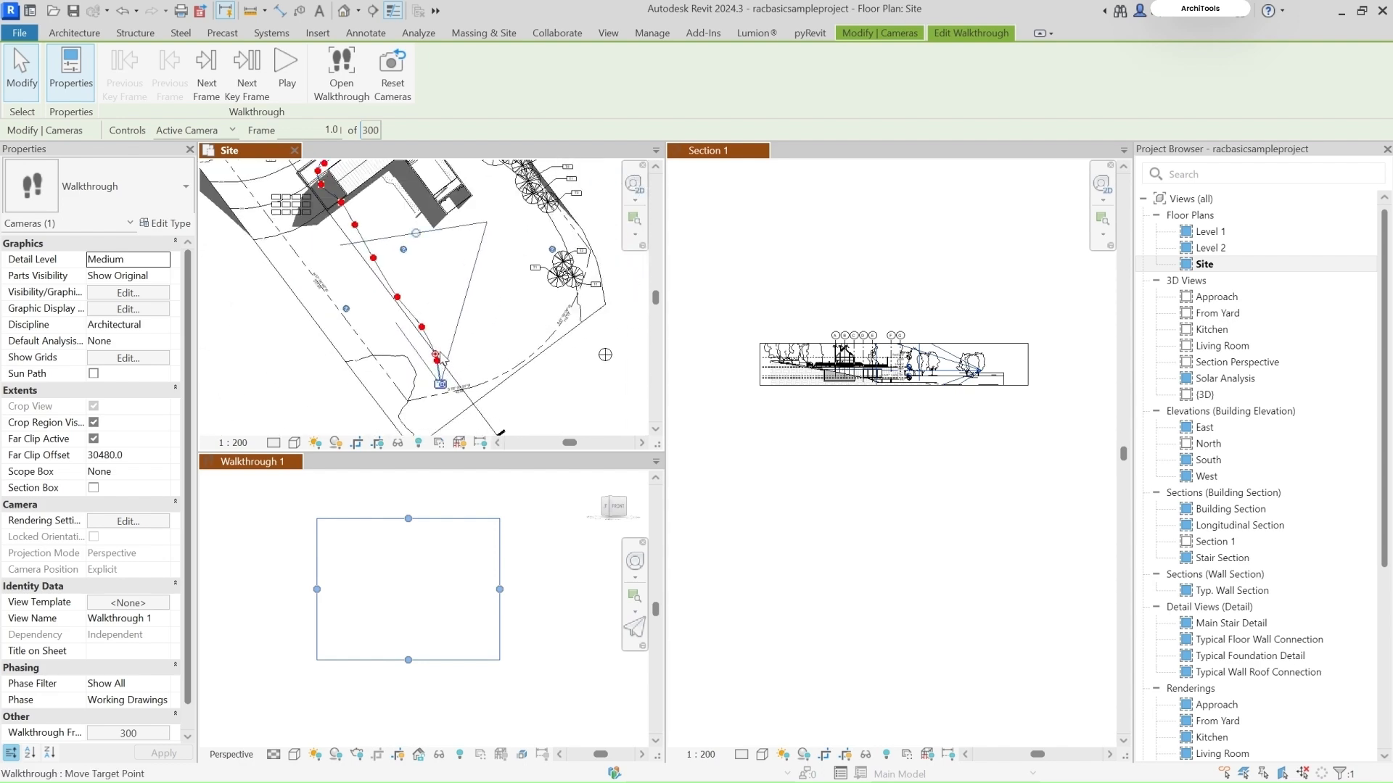
drag(438, 360, 422, 306)
drag(413, 273, 420, 263)
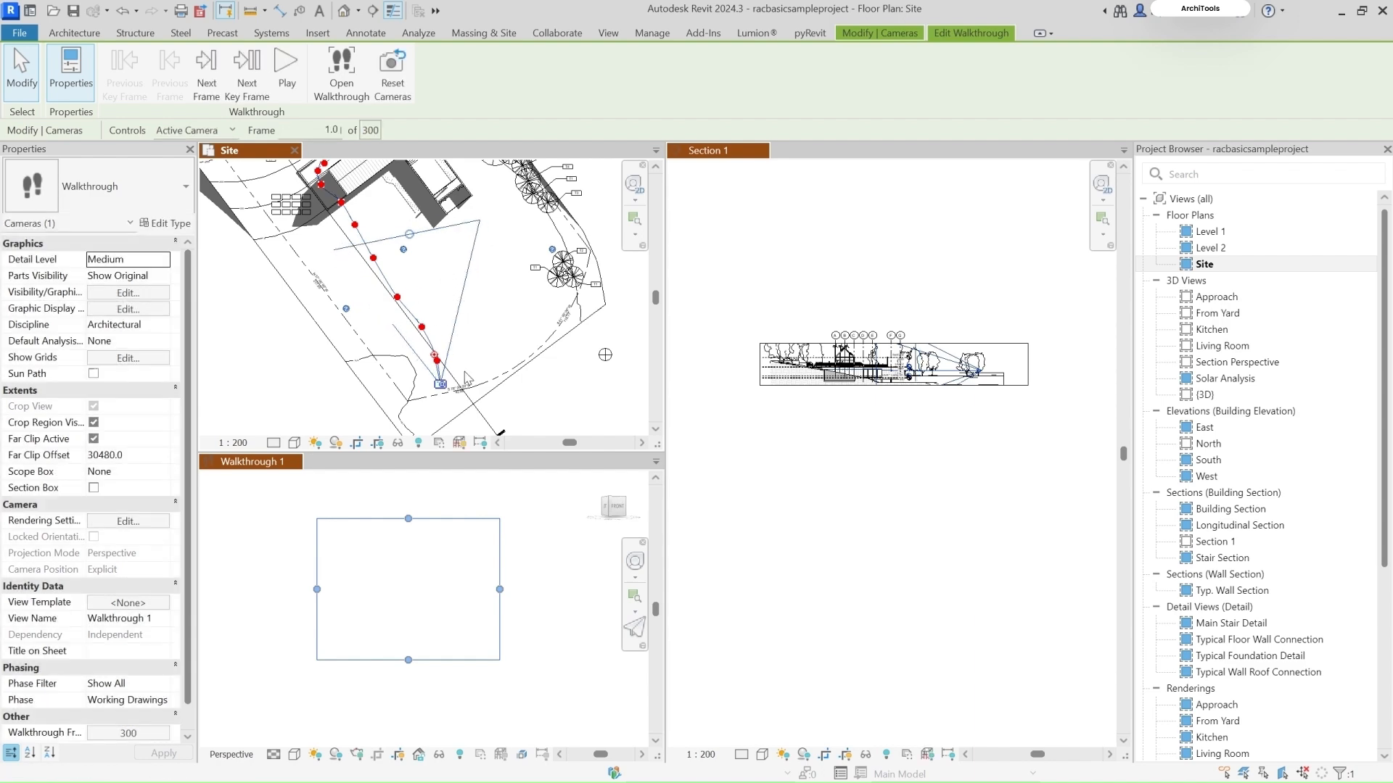
scroll(464, 349, down, 2)
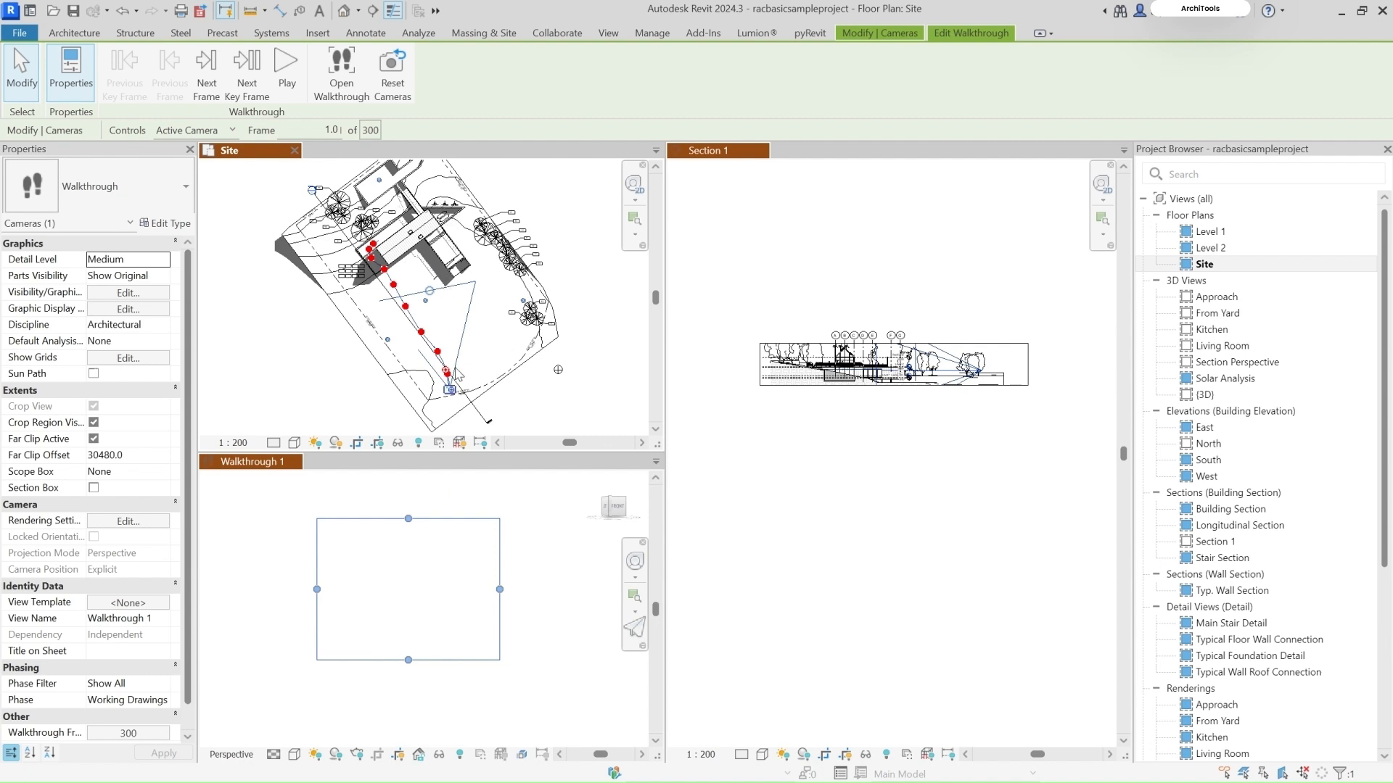
click(93, 439)
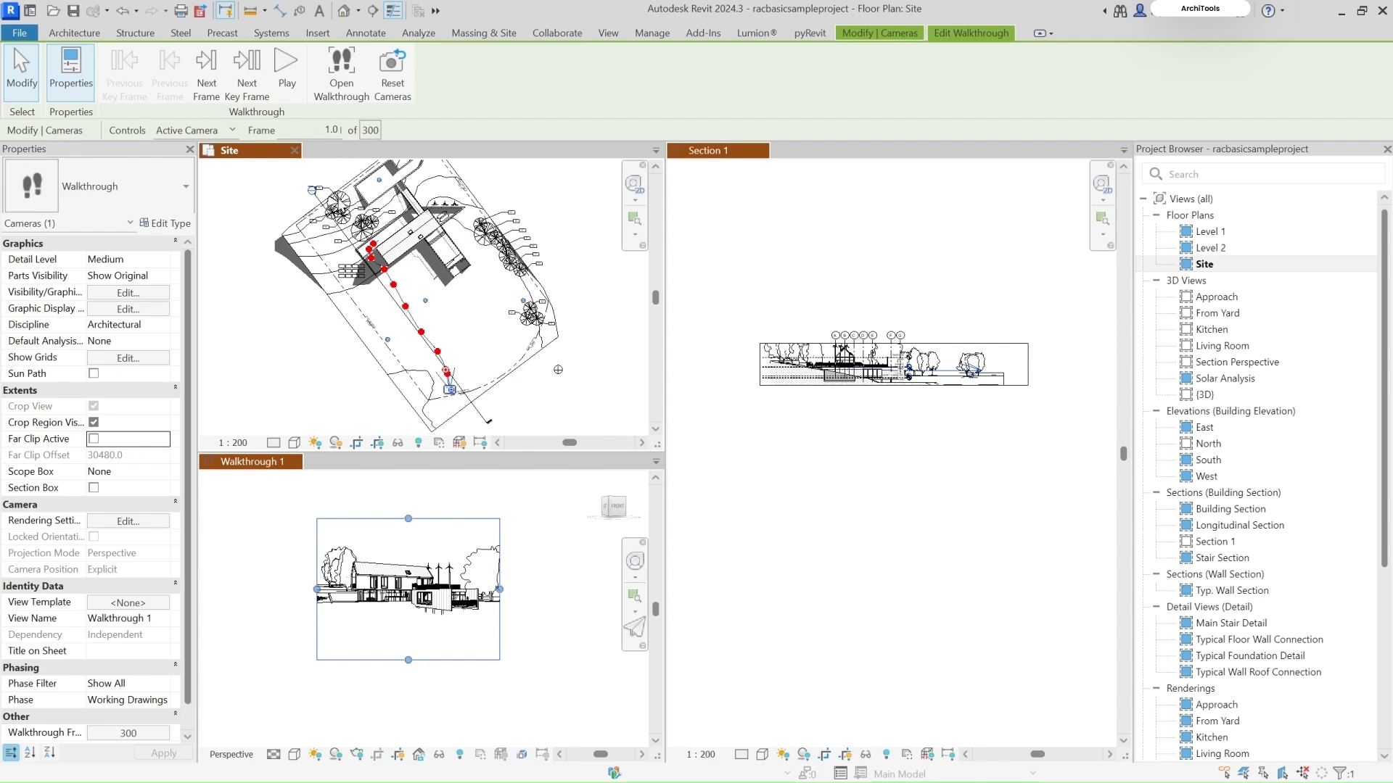
- Advance to the second key frame and turn its camera target toward the house in the Site plan
scroll(459, 375, up, 3)
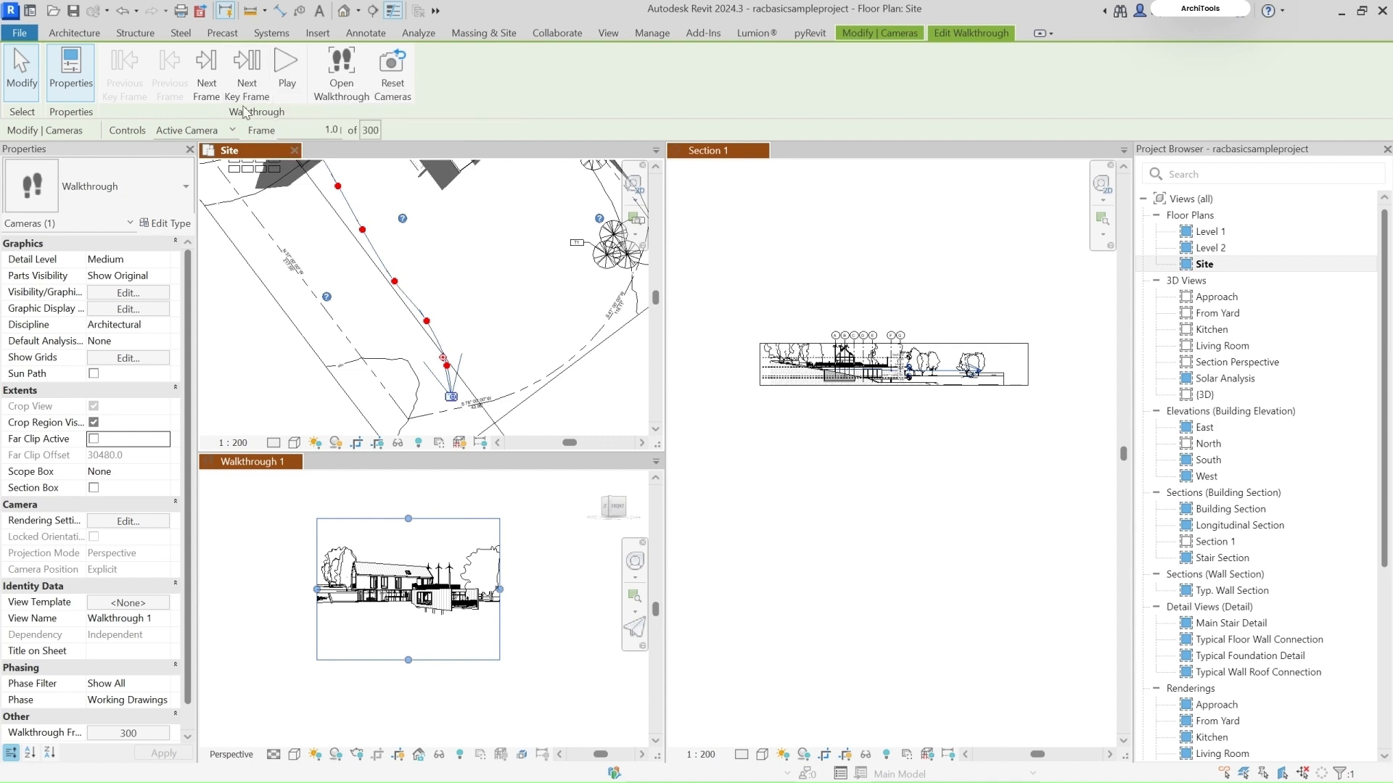
click(252, 84)
scroll(434, 320, up, 1)
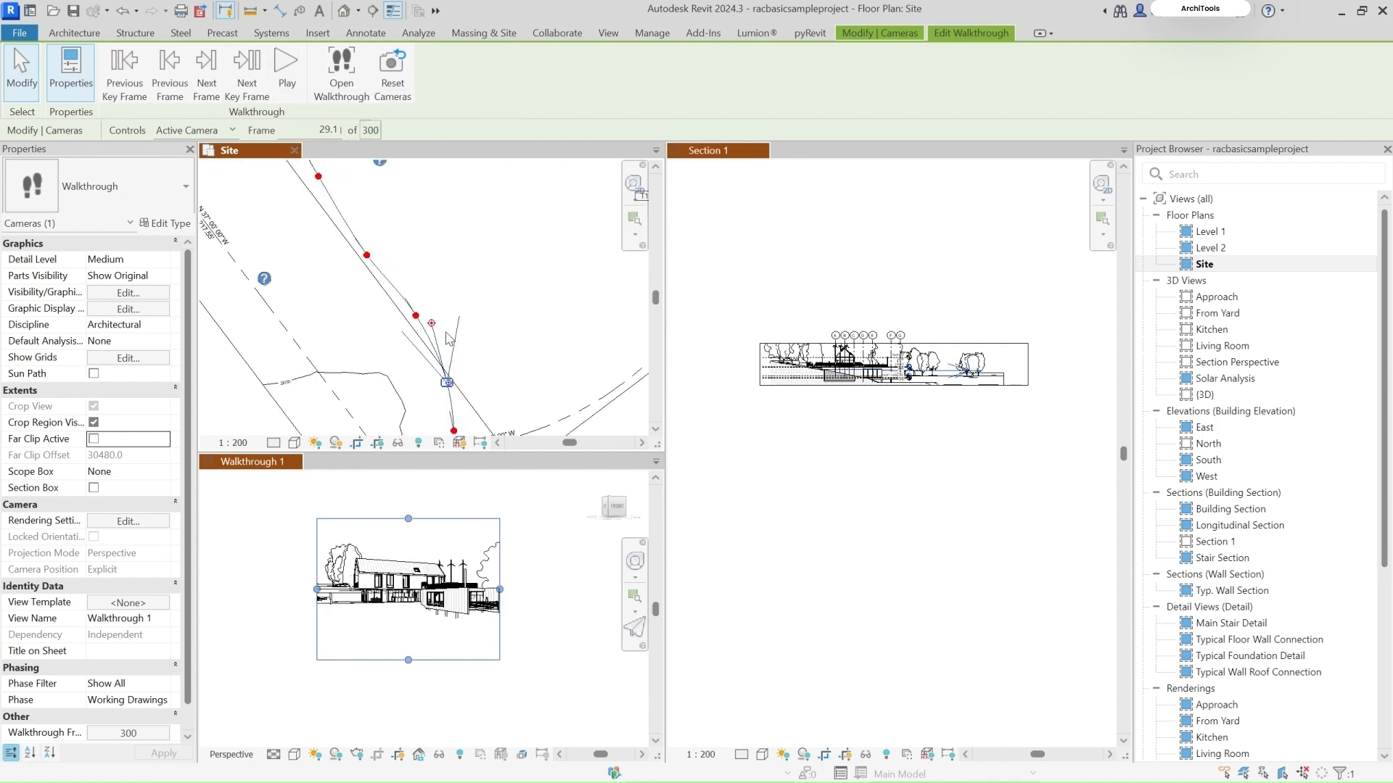
scroll(434, 354, down, 2)
drag(429, 336, 421, 279)
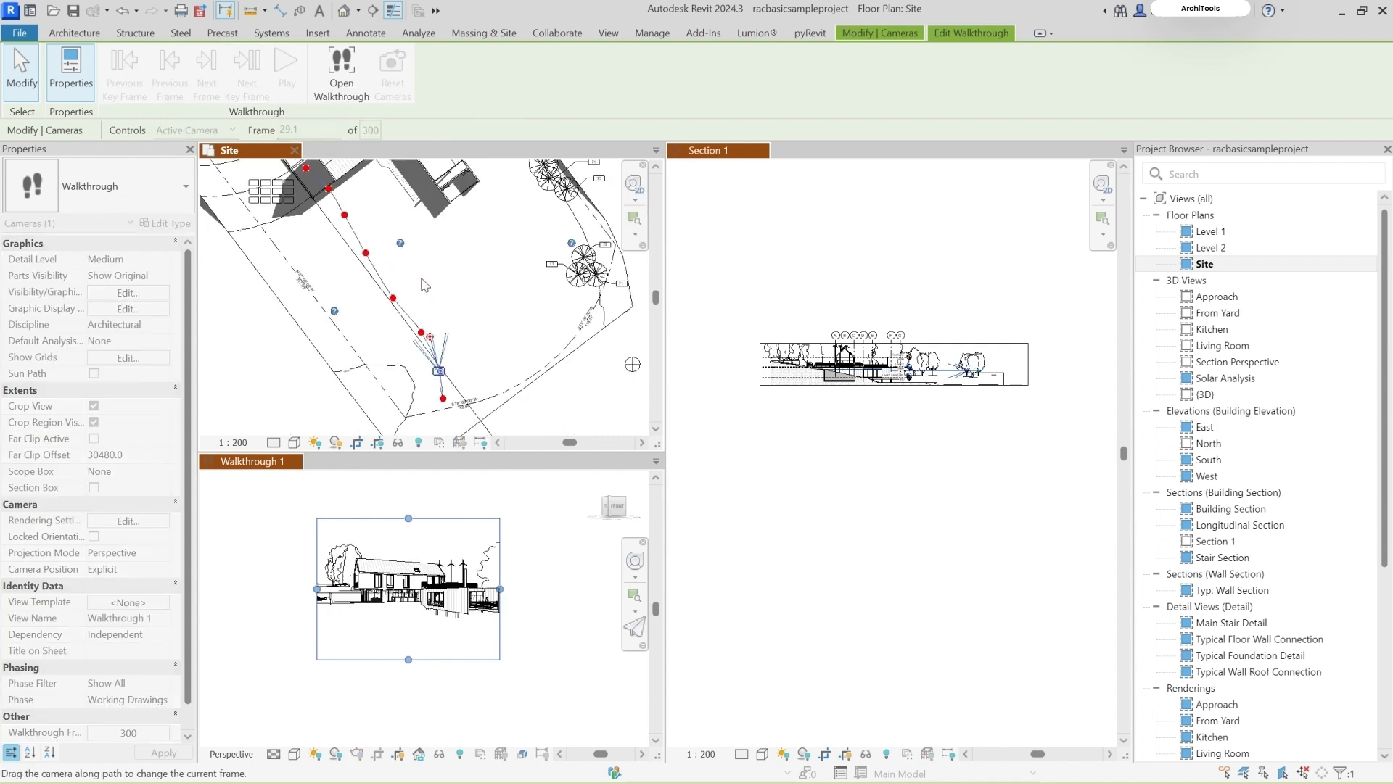
scroll(440, 405, down, 2)
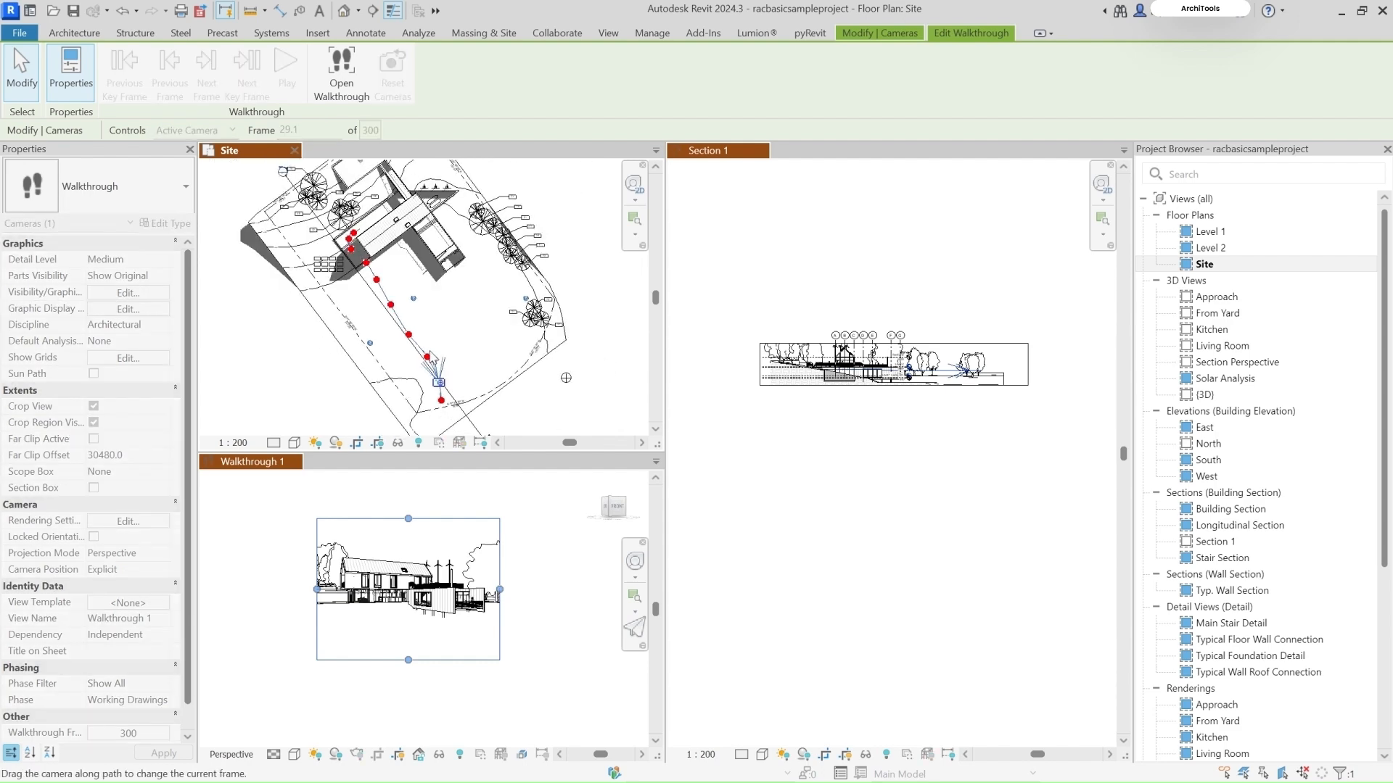
click(434, 355)
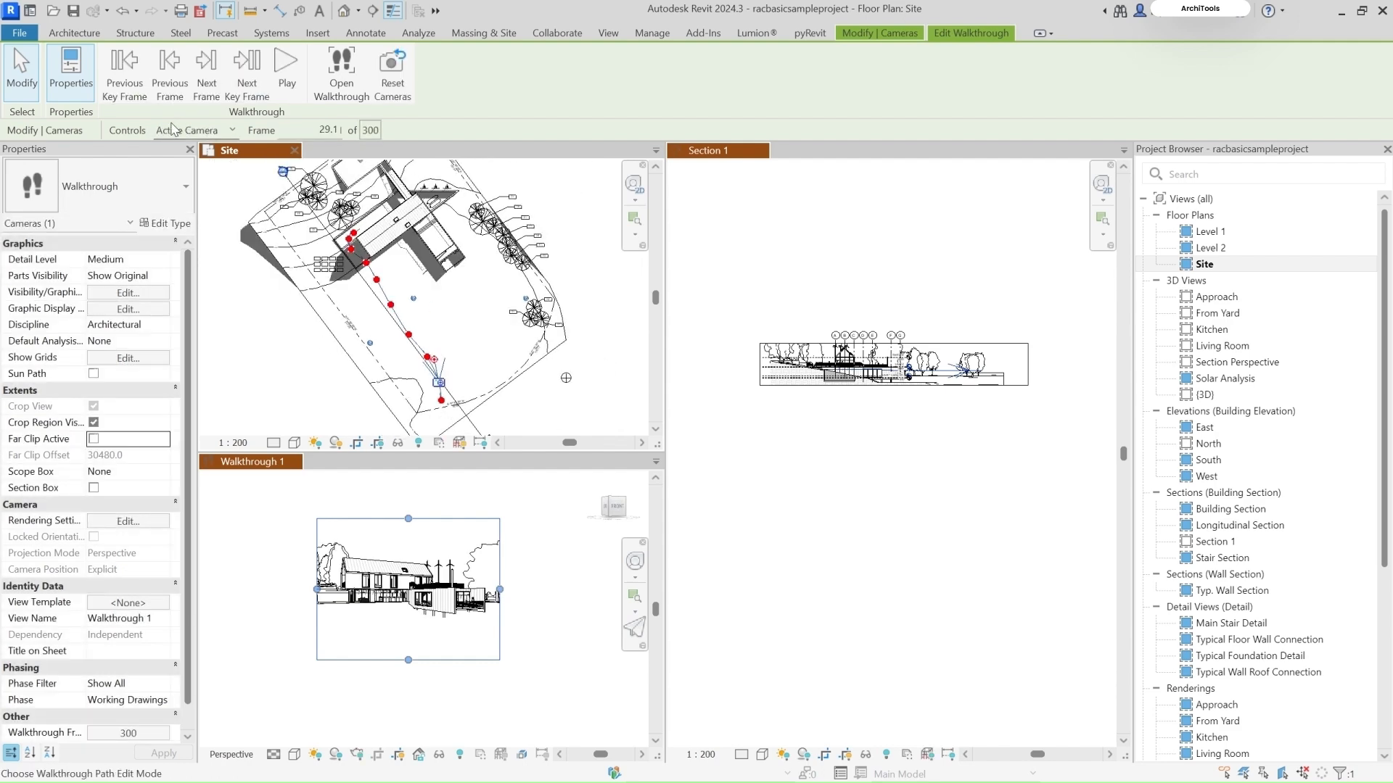
- Set the walkthrough controls to Path and reshape the camera path by moving its key frame points in the Site plan
click(231, 131)
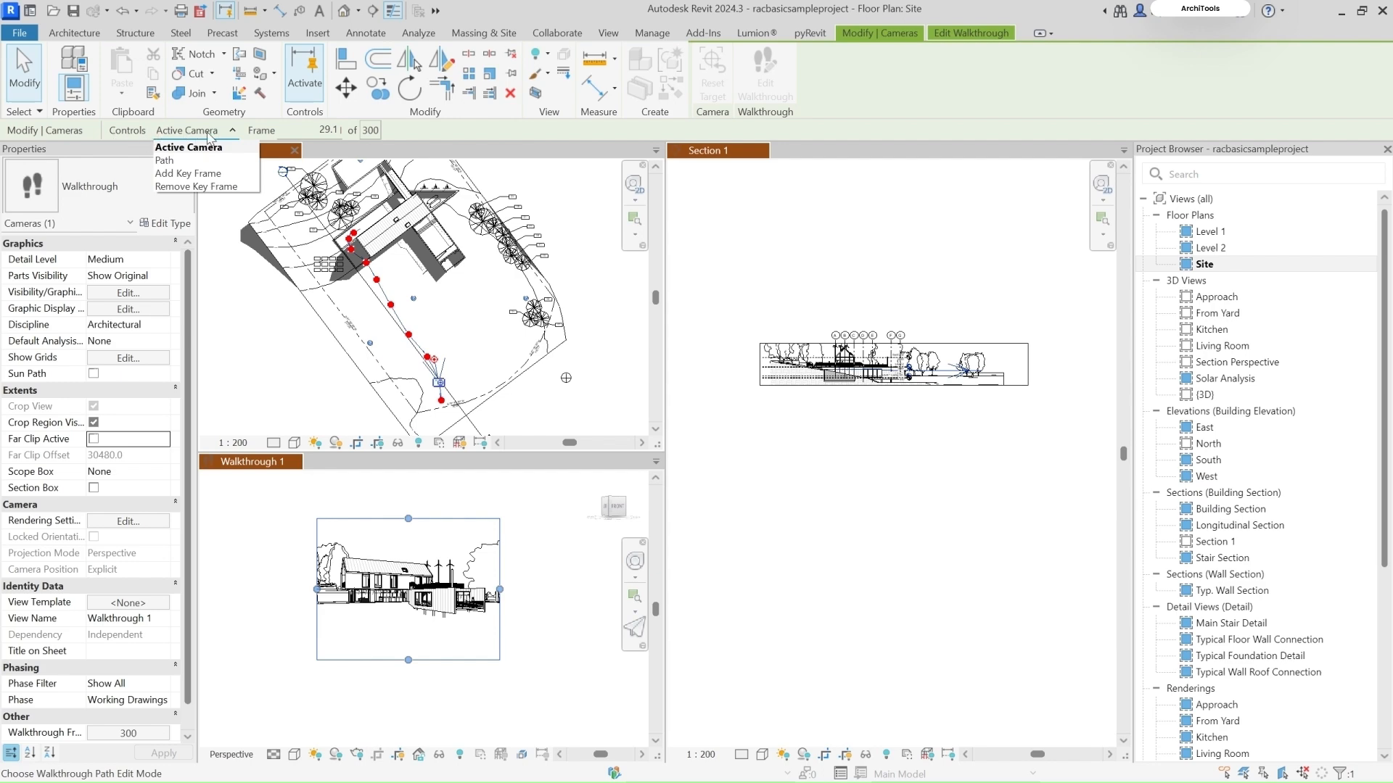
click(170, 162)
scroll(423, 381, up, 3)
drag(436, 343, 398, 292)
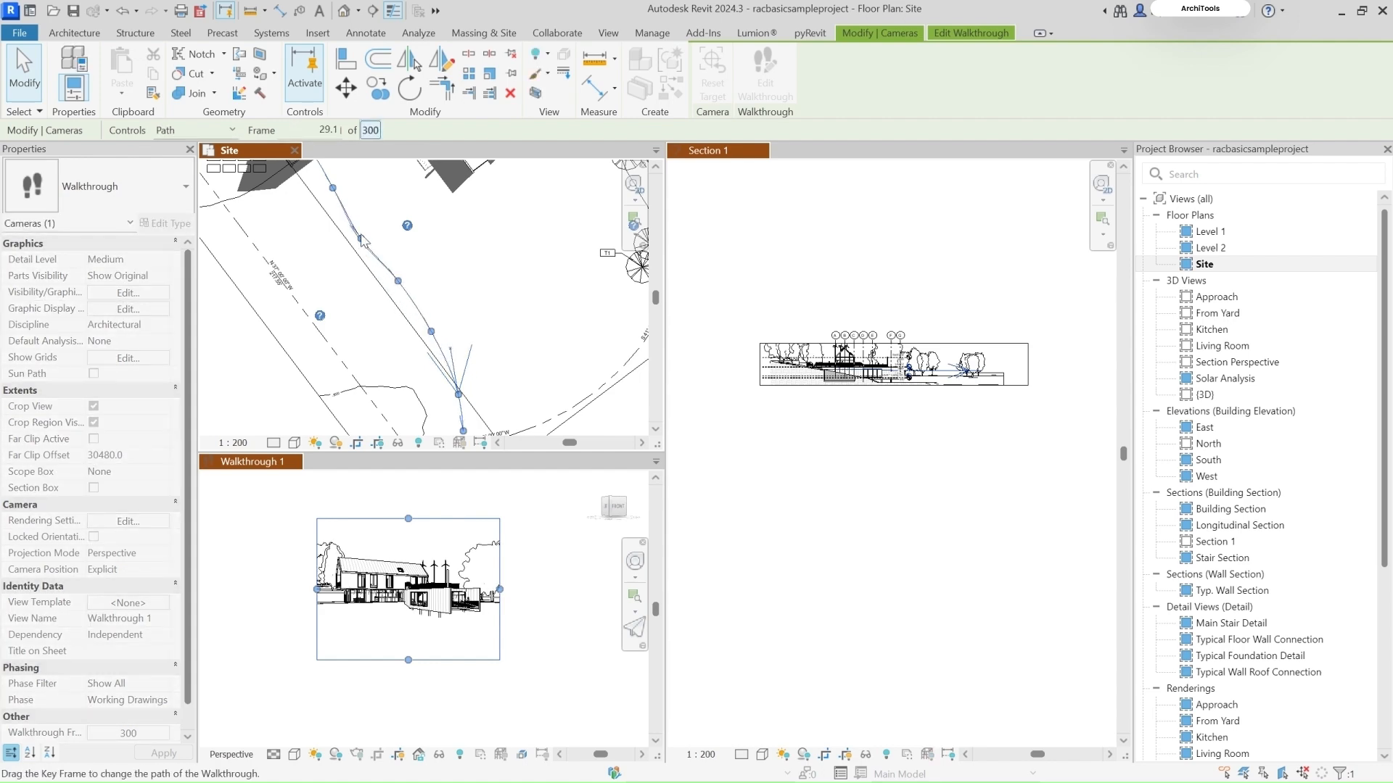
scroll(376, 343, down, 2)
scroll(366, 312, down, 1)
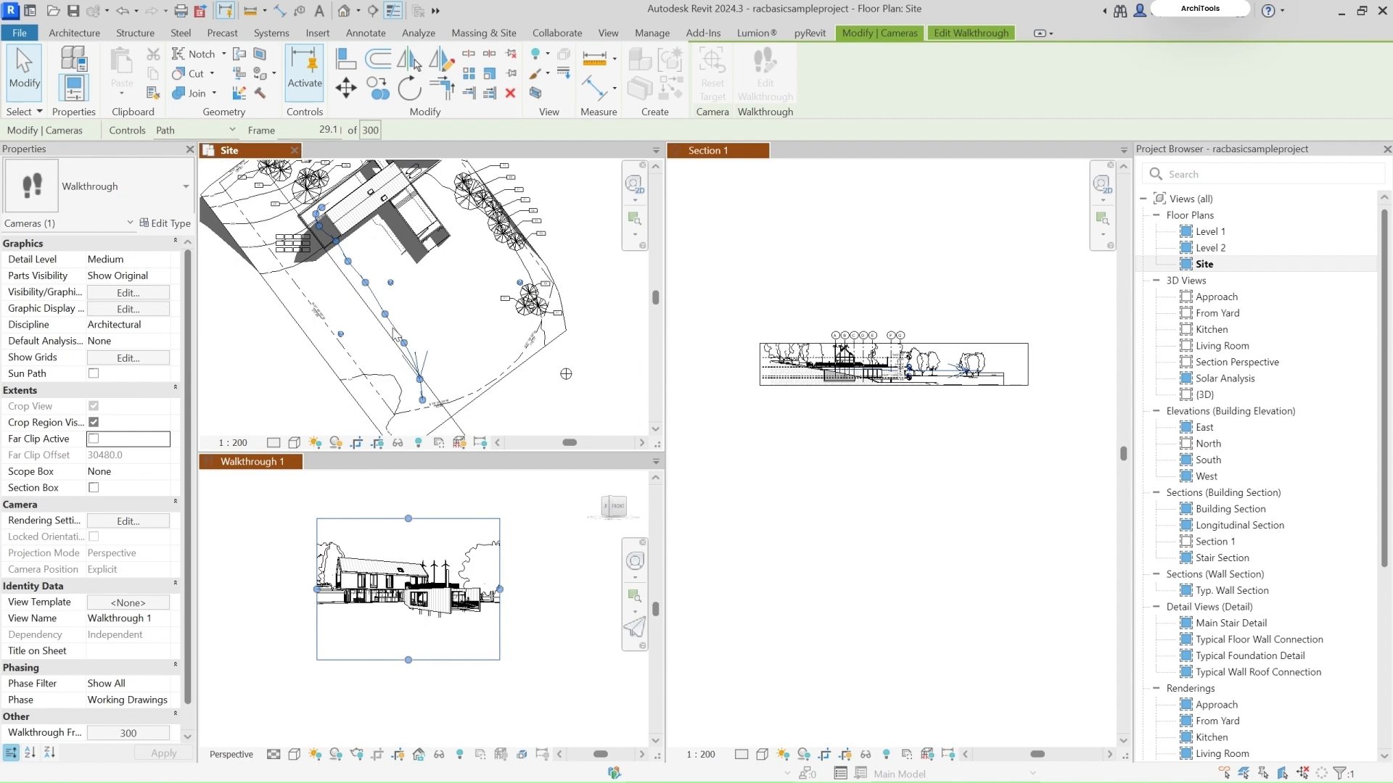
- Set the walkthrough controls back to Active Camera and advance the camera to the third key frame
click(232, 132)
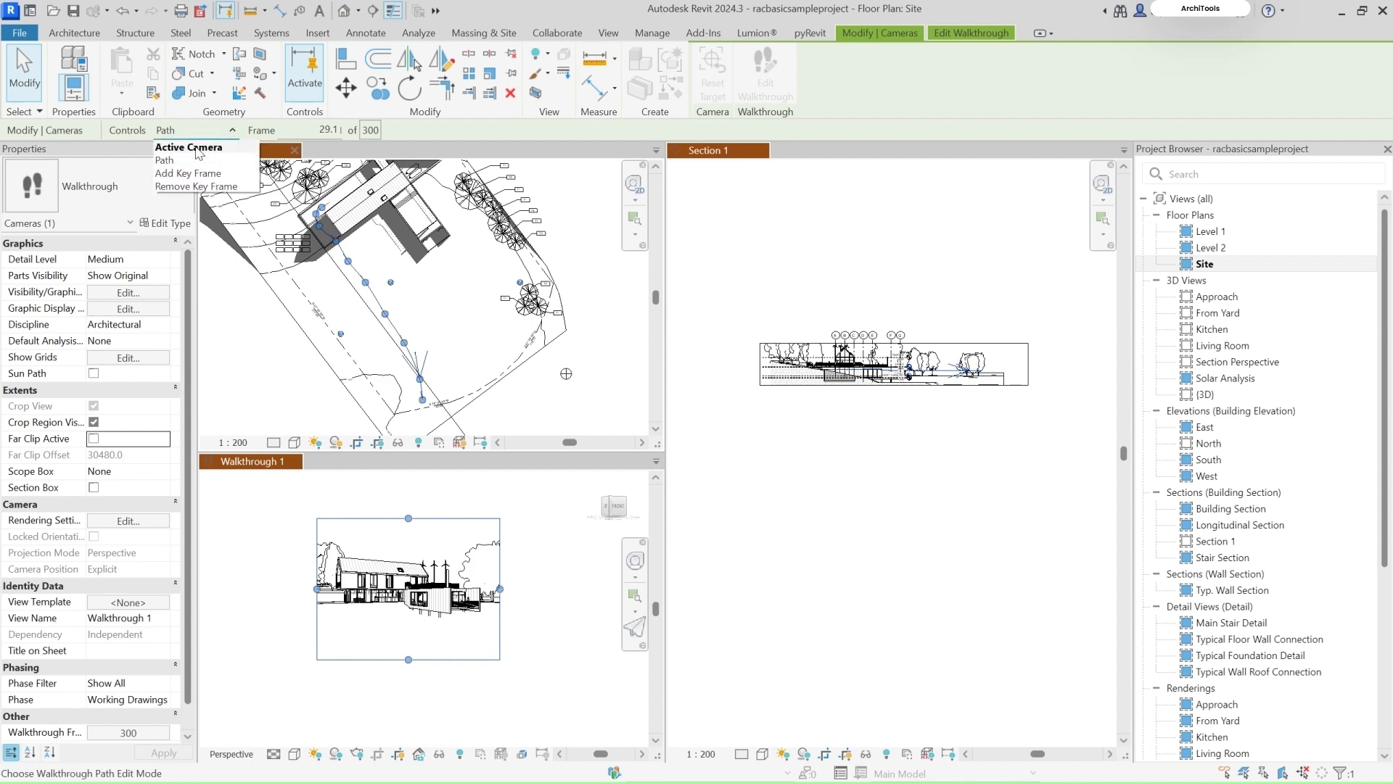
click(198, 148)
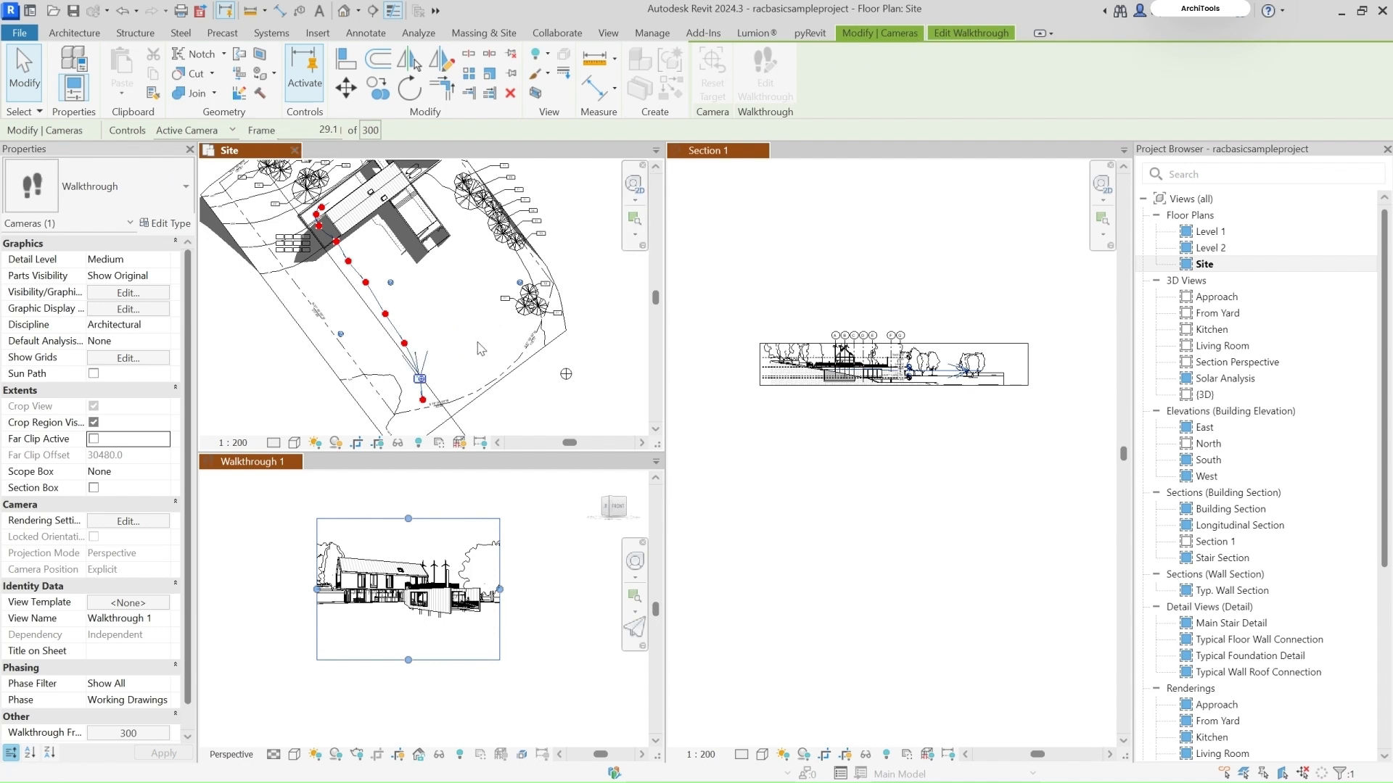
click(960, 34)
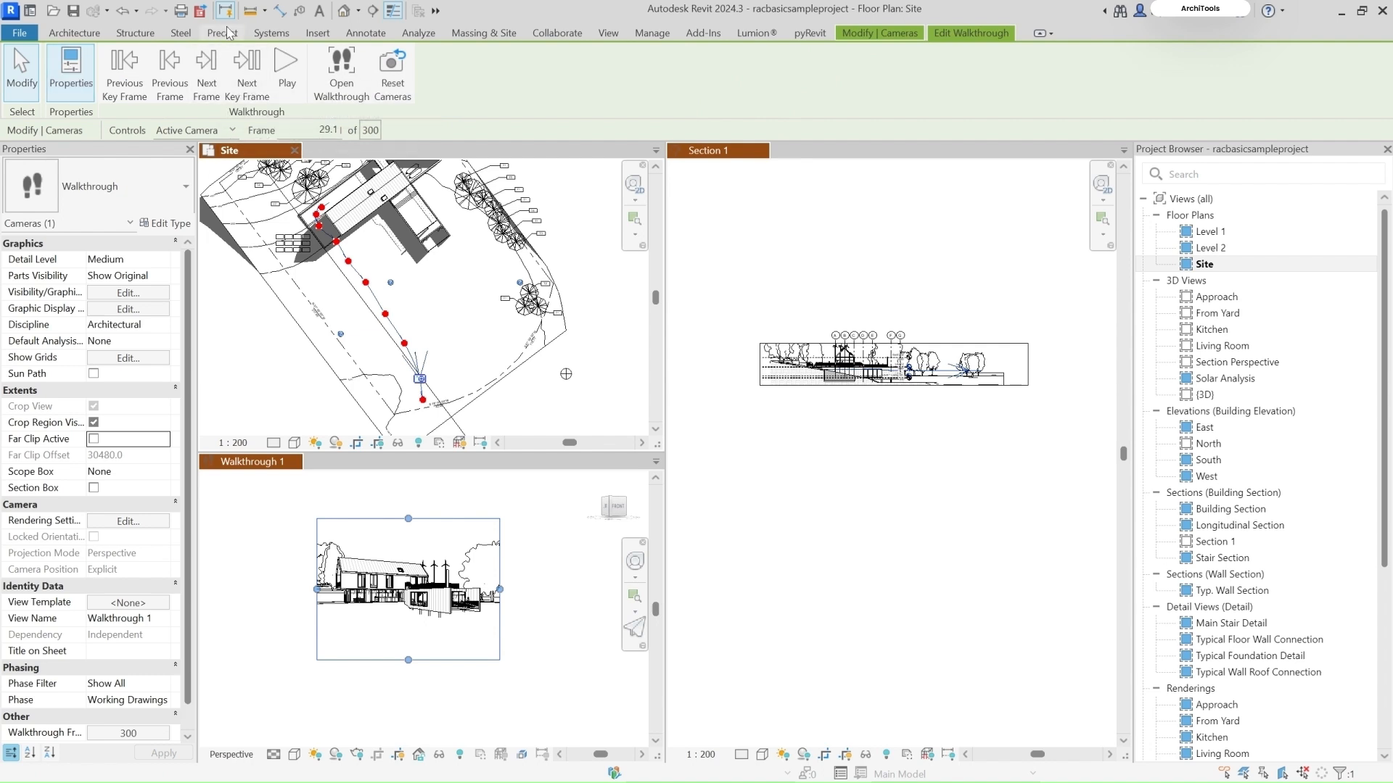
click(245, 69)
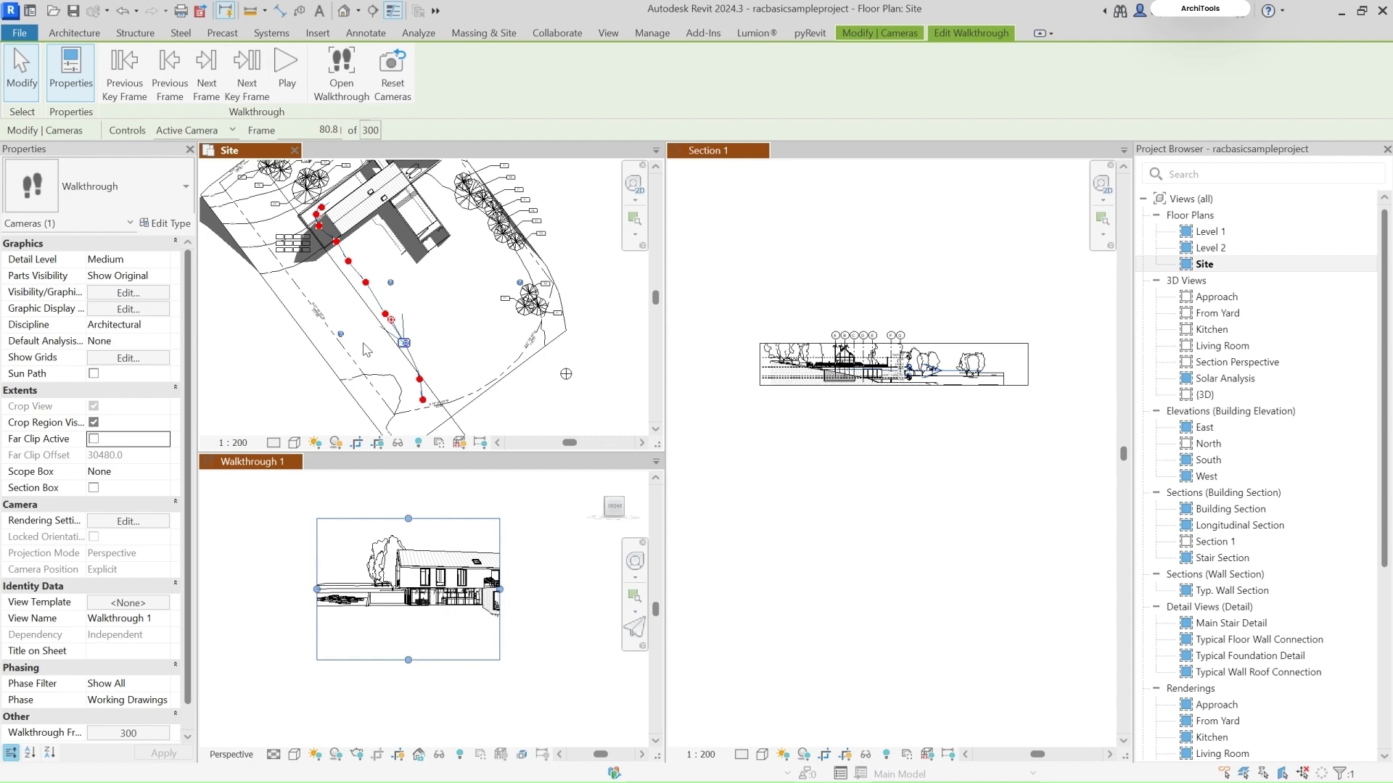
scroll(428, 326, up, 5)
scroll(428, 326, down, 4)
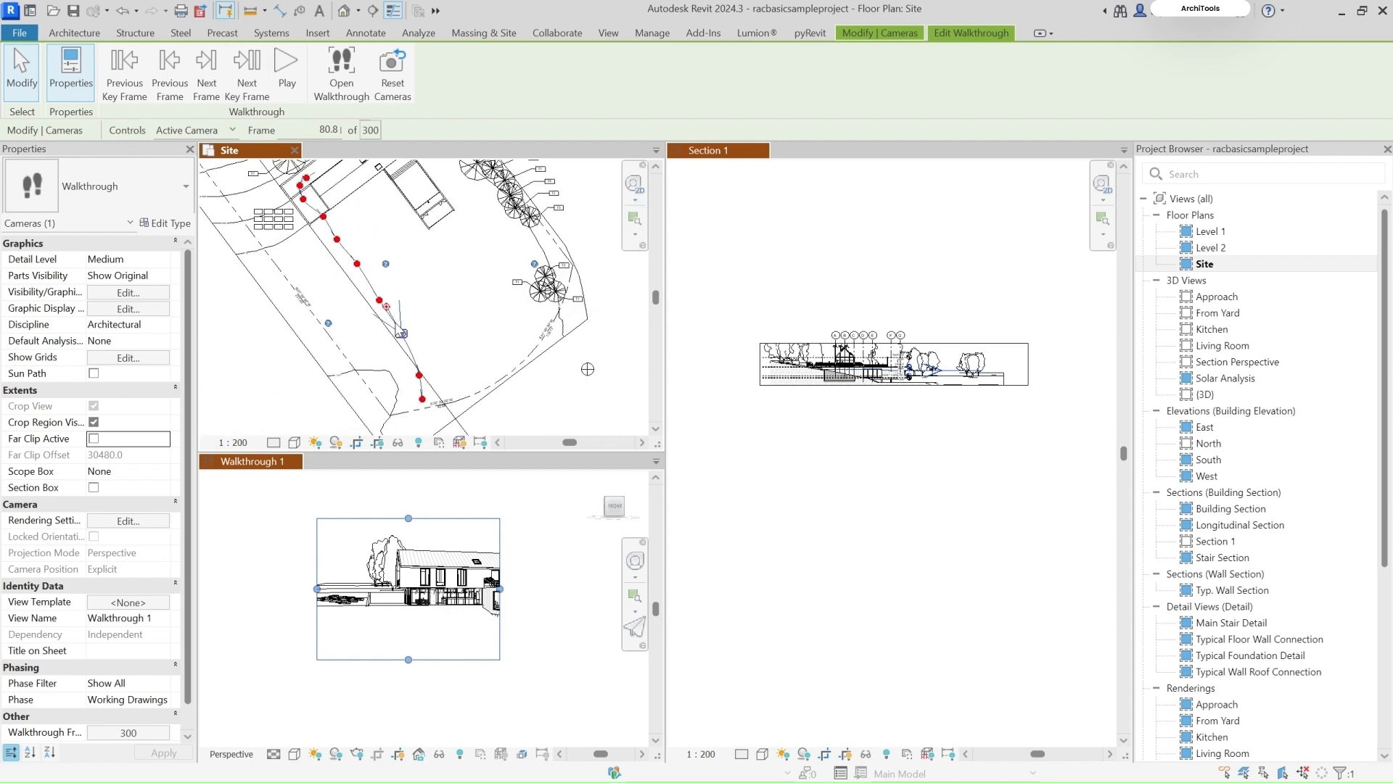
- Bring the camera to the fourth key frame and turn its target toward the house in the Site plan
drag(401, 334, 358, 262)
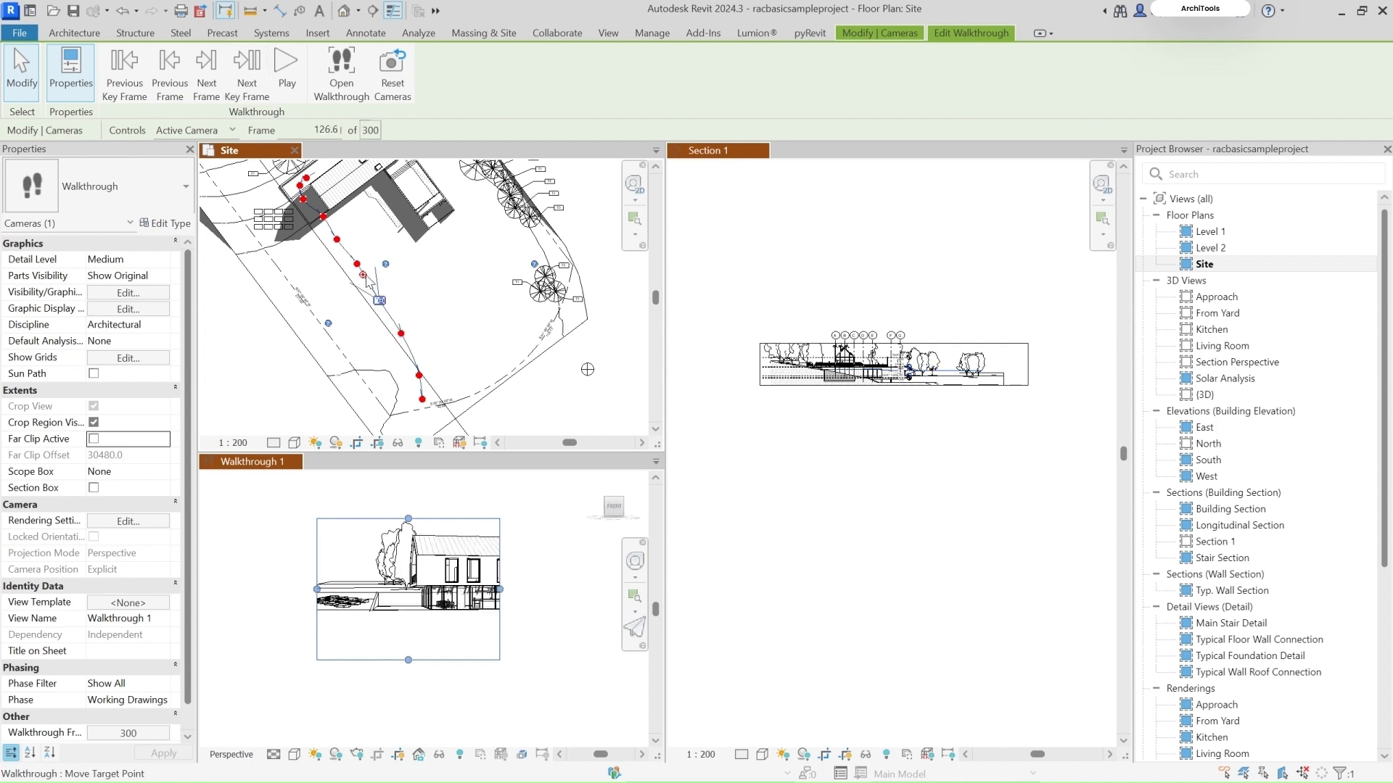
drag(364, 276, 371, 271)
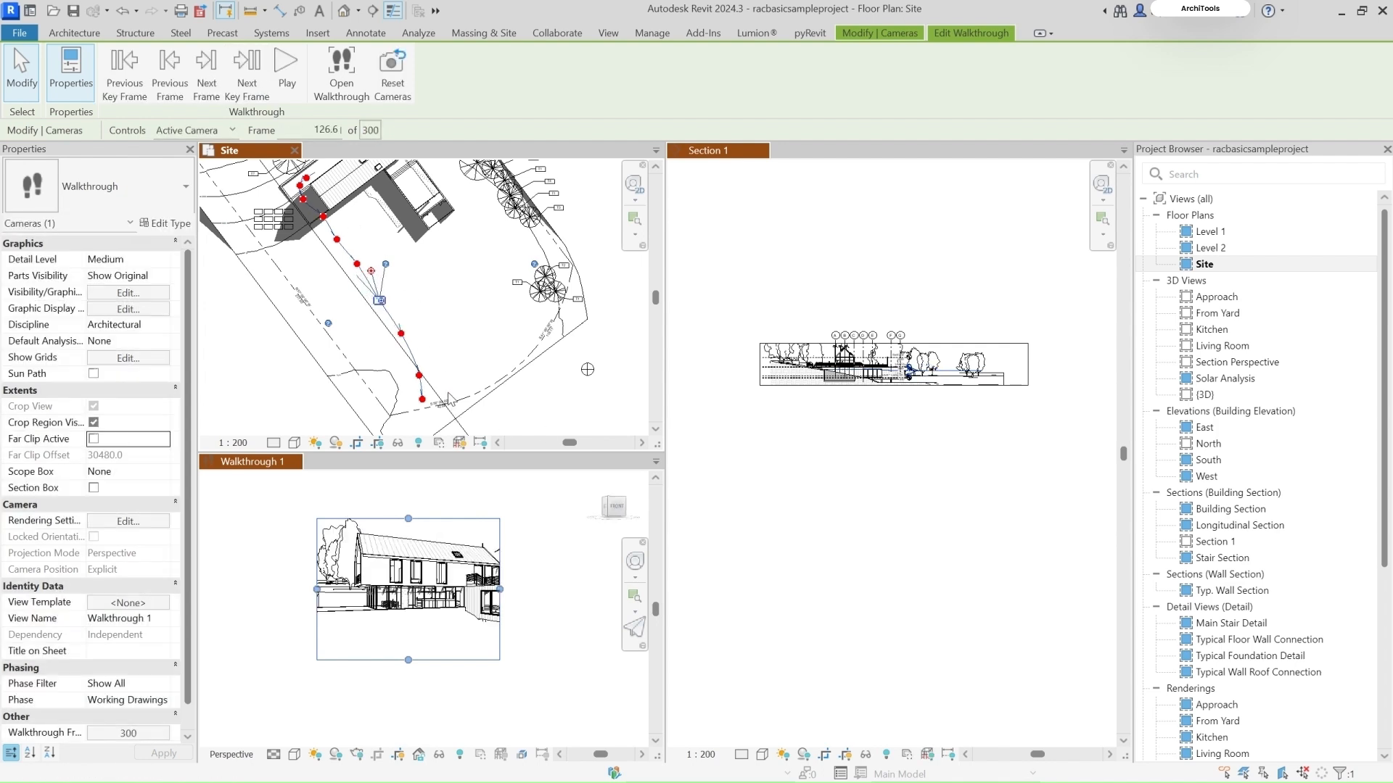
scroll(407, 380, down, 2)
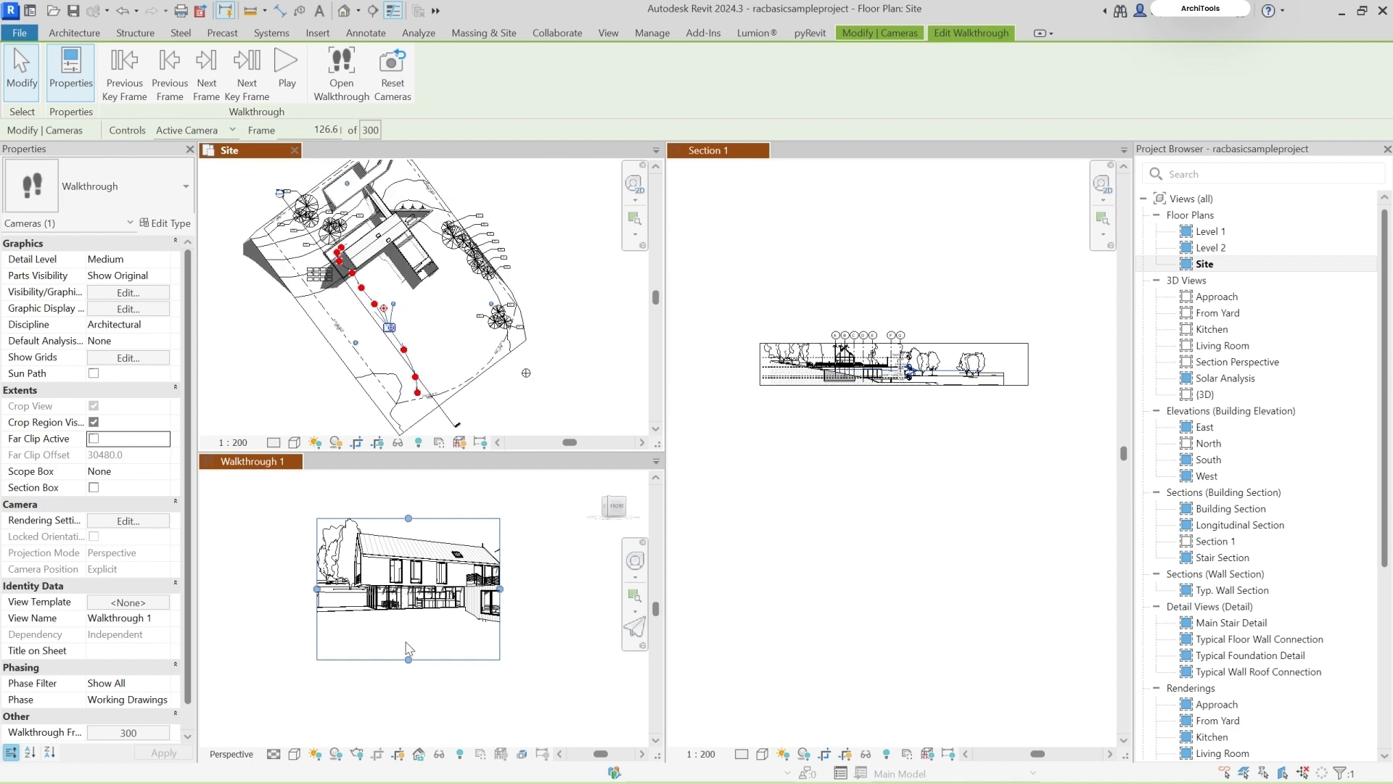
- Examine the heights of the walkthrough key frames against the levels, terrain and house in Section 1
scroll(906, 392, up, 5)
scroll(906, 392, up, 2)
scroll(936, 392, down, 1)
middle_drag(990, 395, 933, 392)
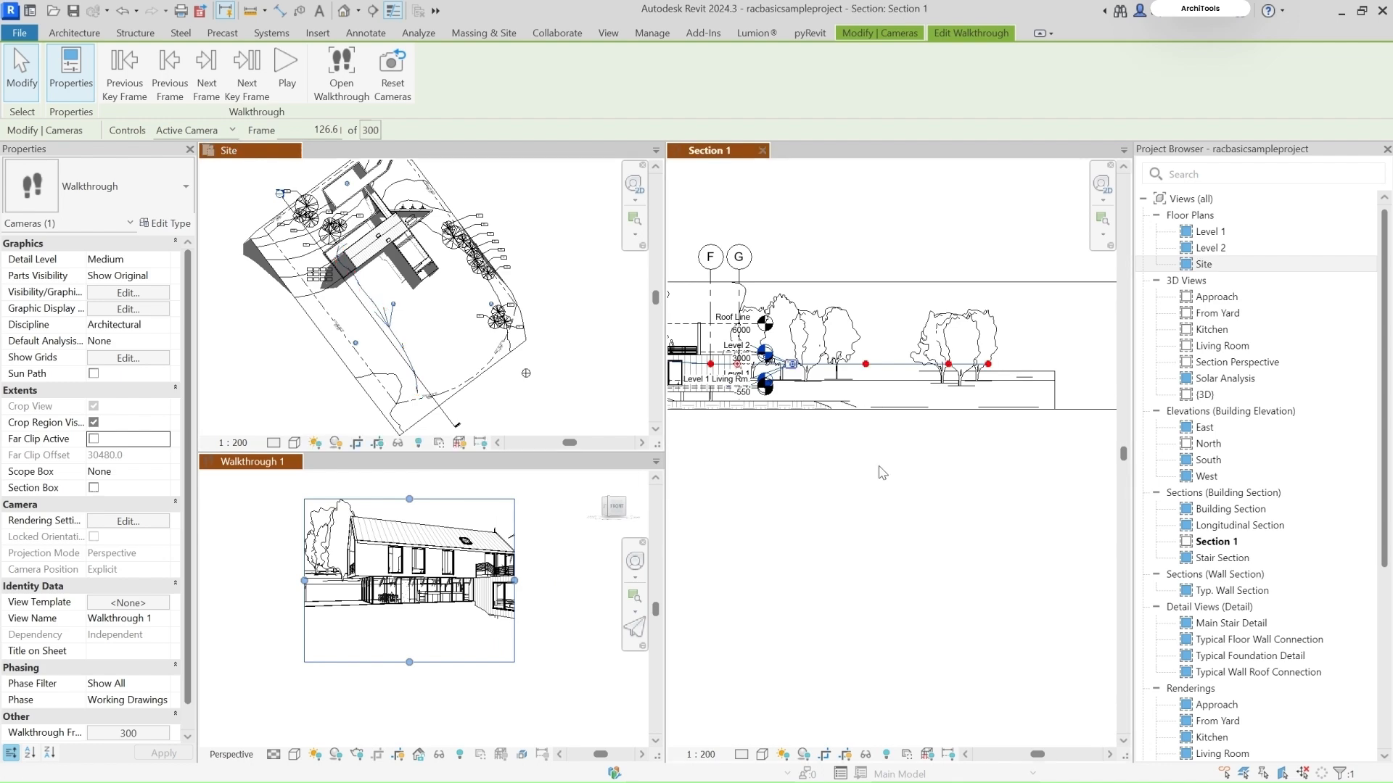
scroll(882, 500, up, 2)
scroll(945, 396, down, 2)
scroll(800, 387, up, 2)
scroll(897, 399, down, 2)
scroll(764, 402, up, 2)
scroll(769, 402, up, 3)
scroll(798, 399, down, 1)
scroll(817, 396, up, 2)
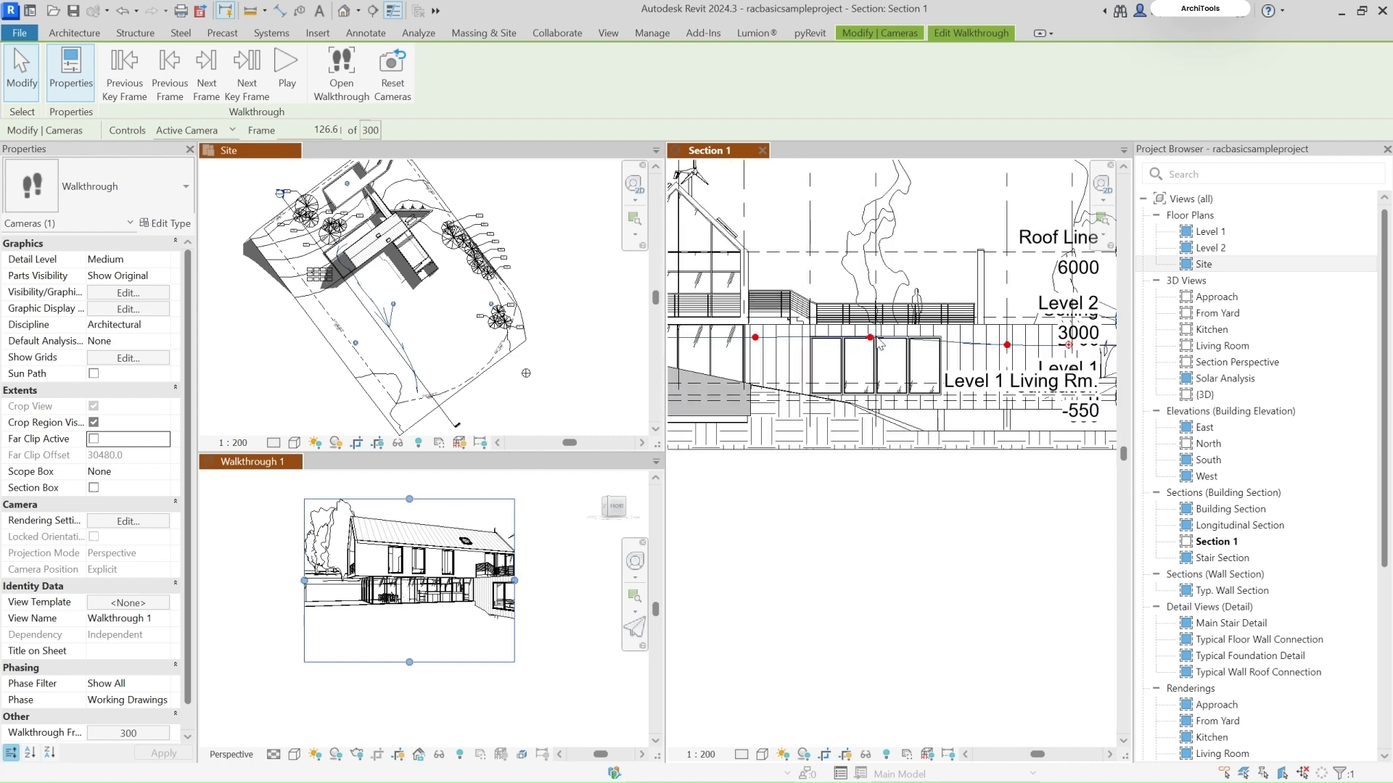
scroll(860, 357, down, 2)
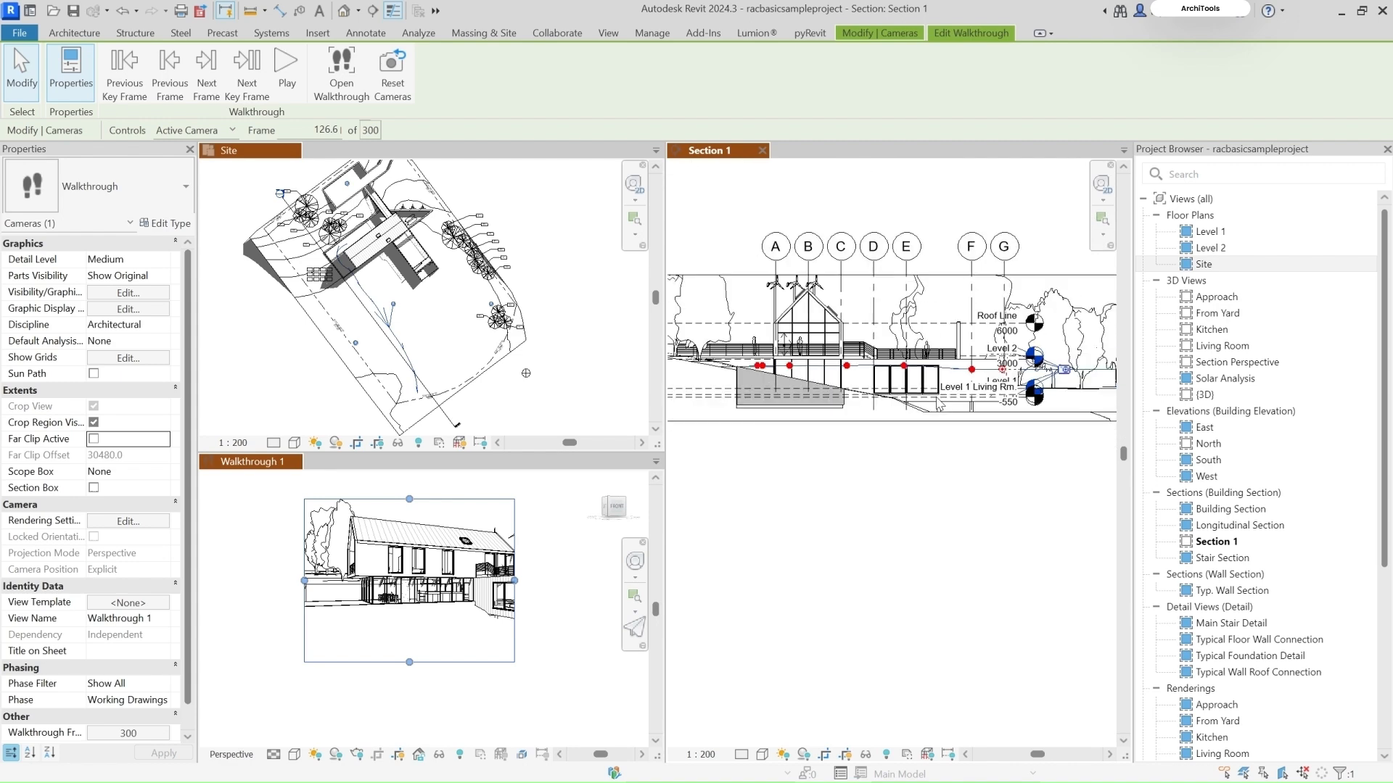
scroll(780, 370, up, 3)
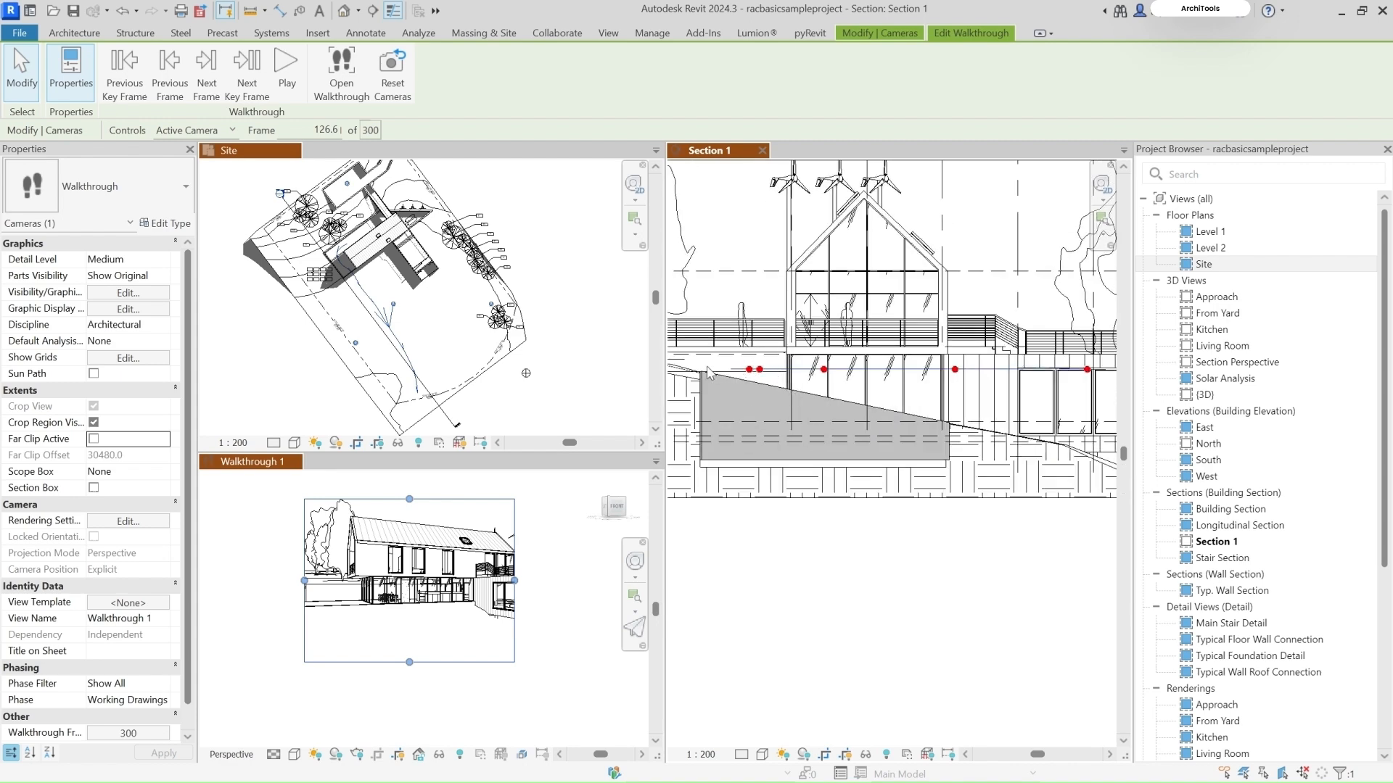
scroll(747, 372, down, 2)
scroll(829, 359, up, 2)
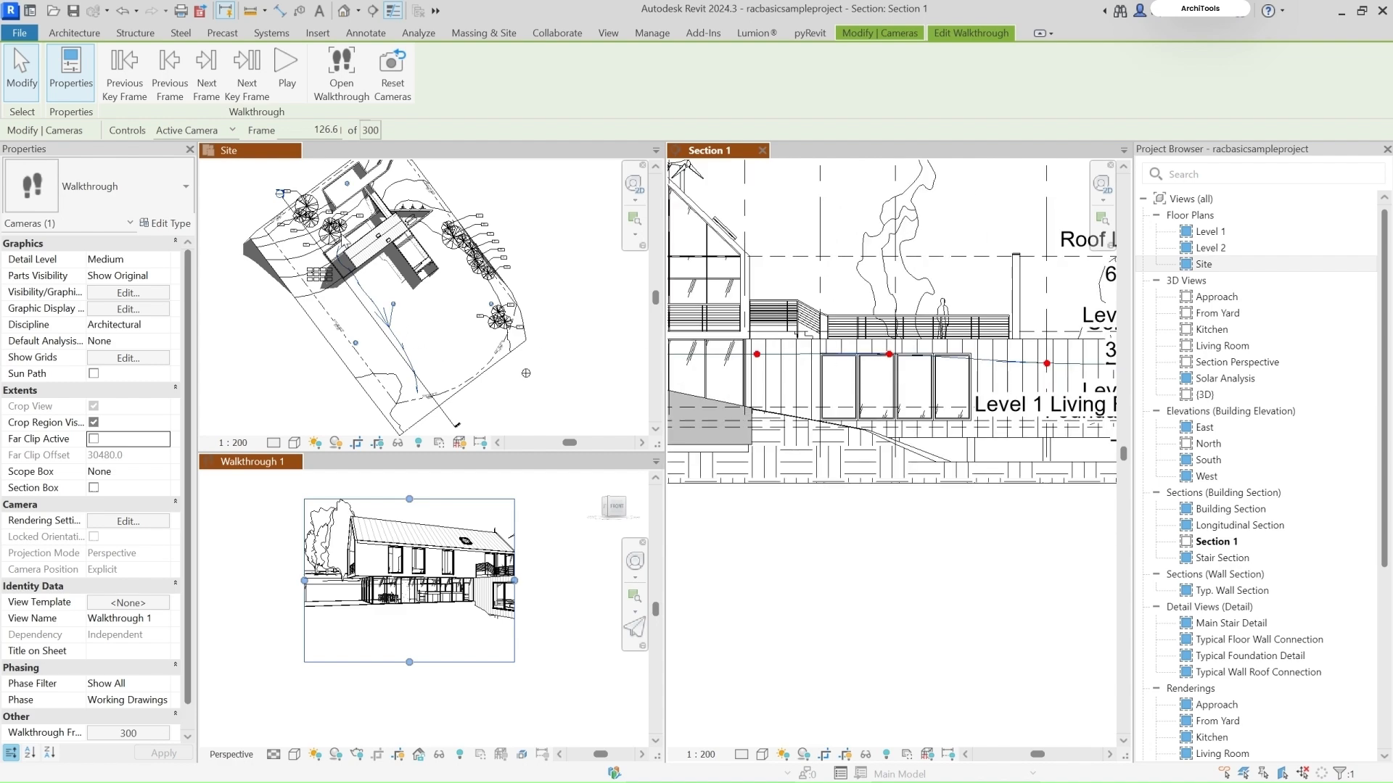
- Advance the walkthrough camera two key frames toward the house, to frame 212.3
click(248, 70)
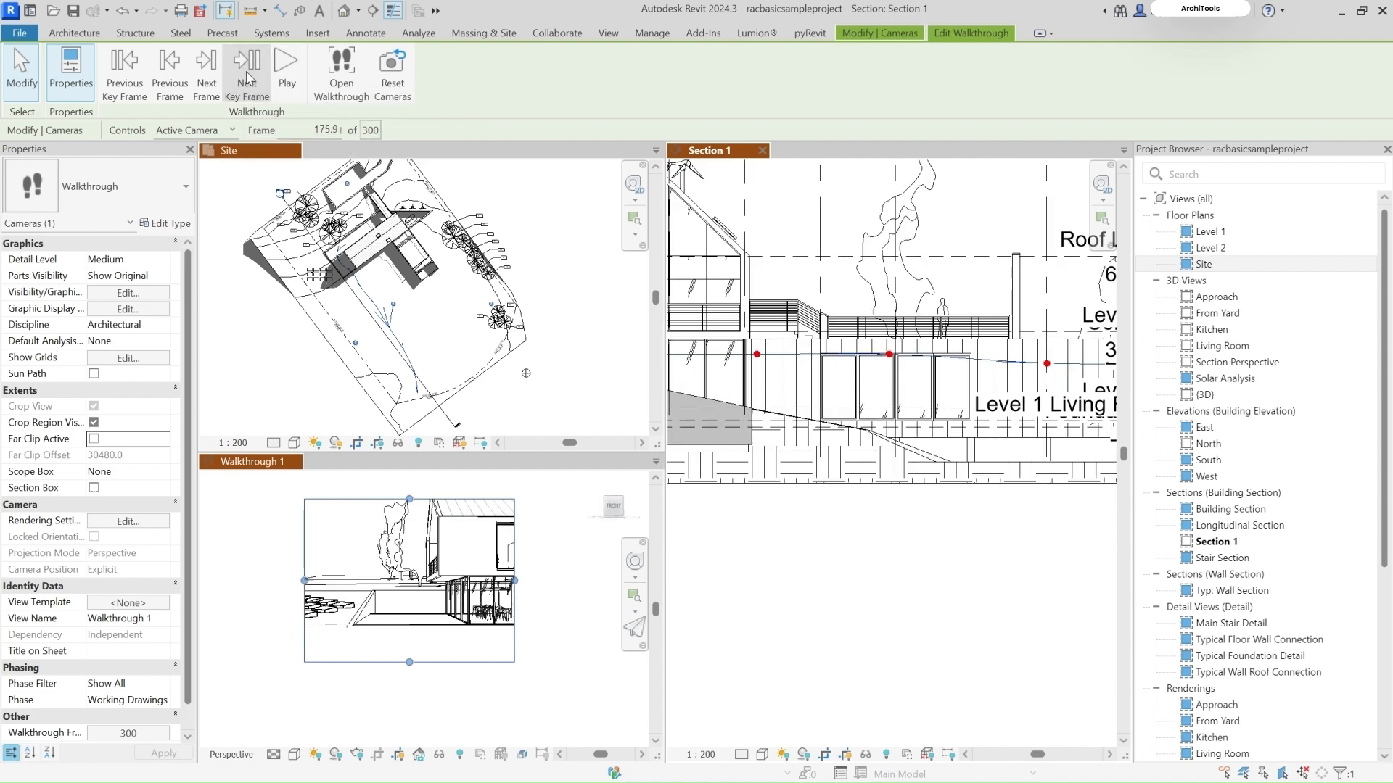
click(247, 79)
scroll(342, 345, up, 3)
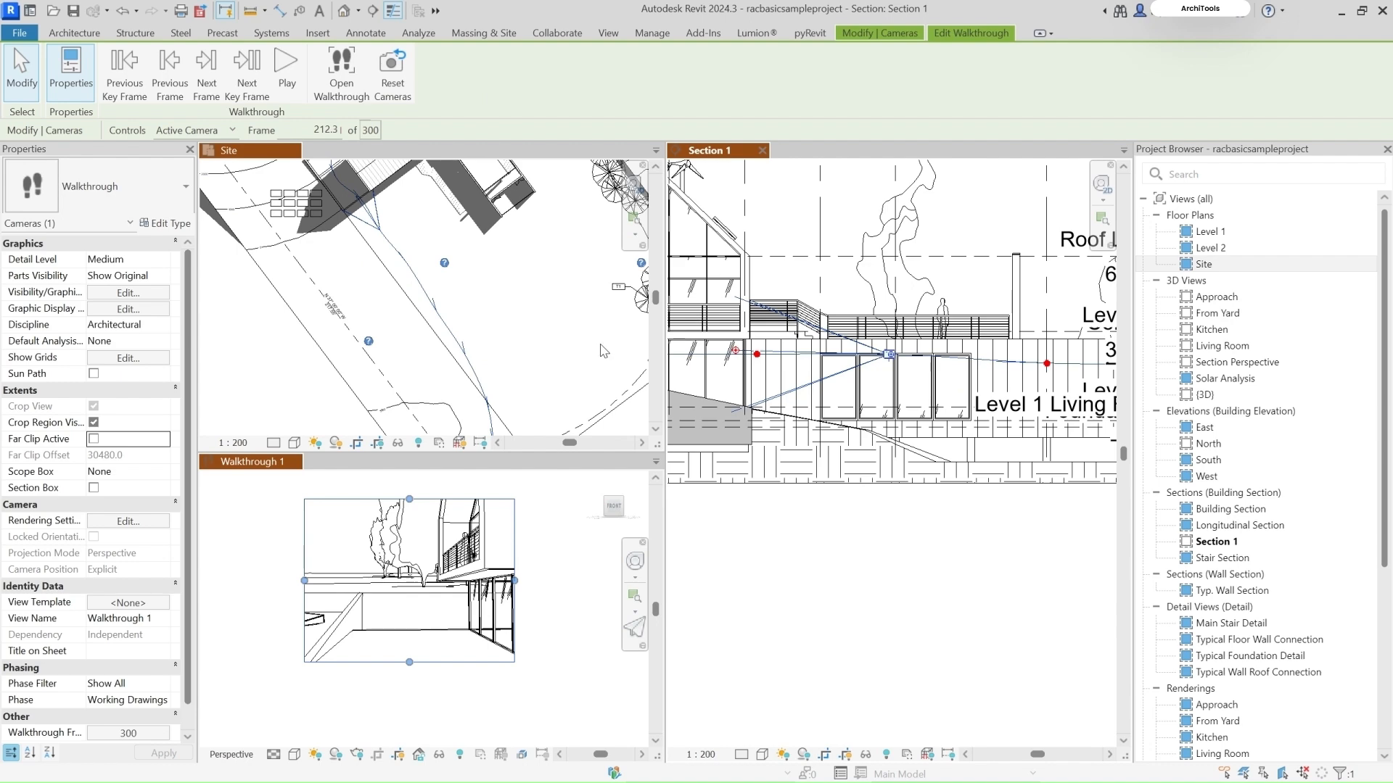
scroll(907, 370, down, 1)
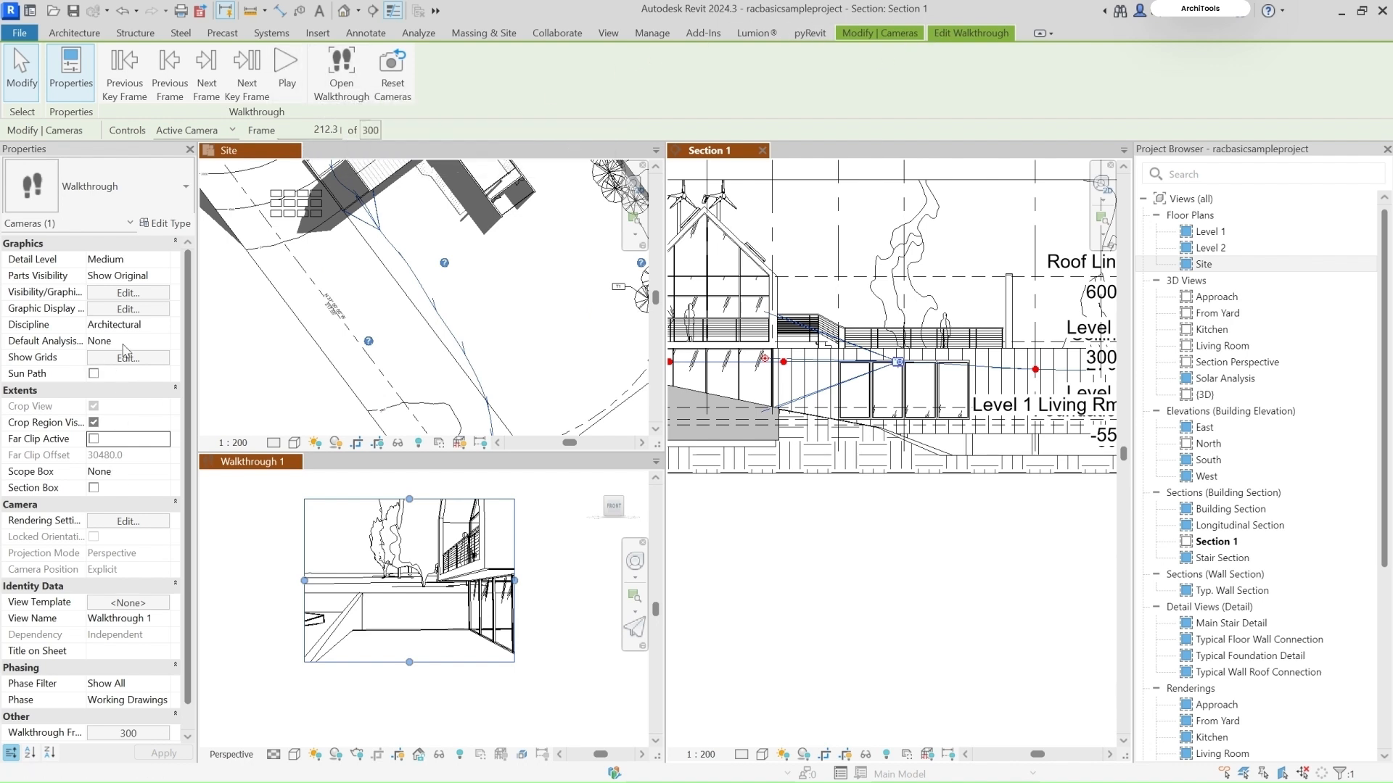
scroll(124, 351, down, 1)
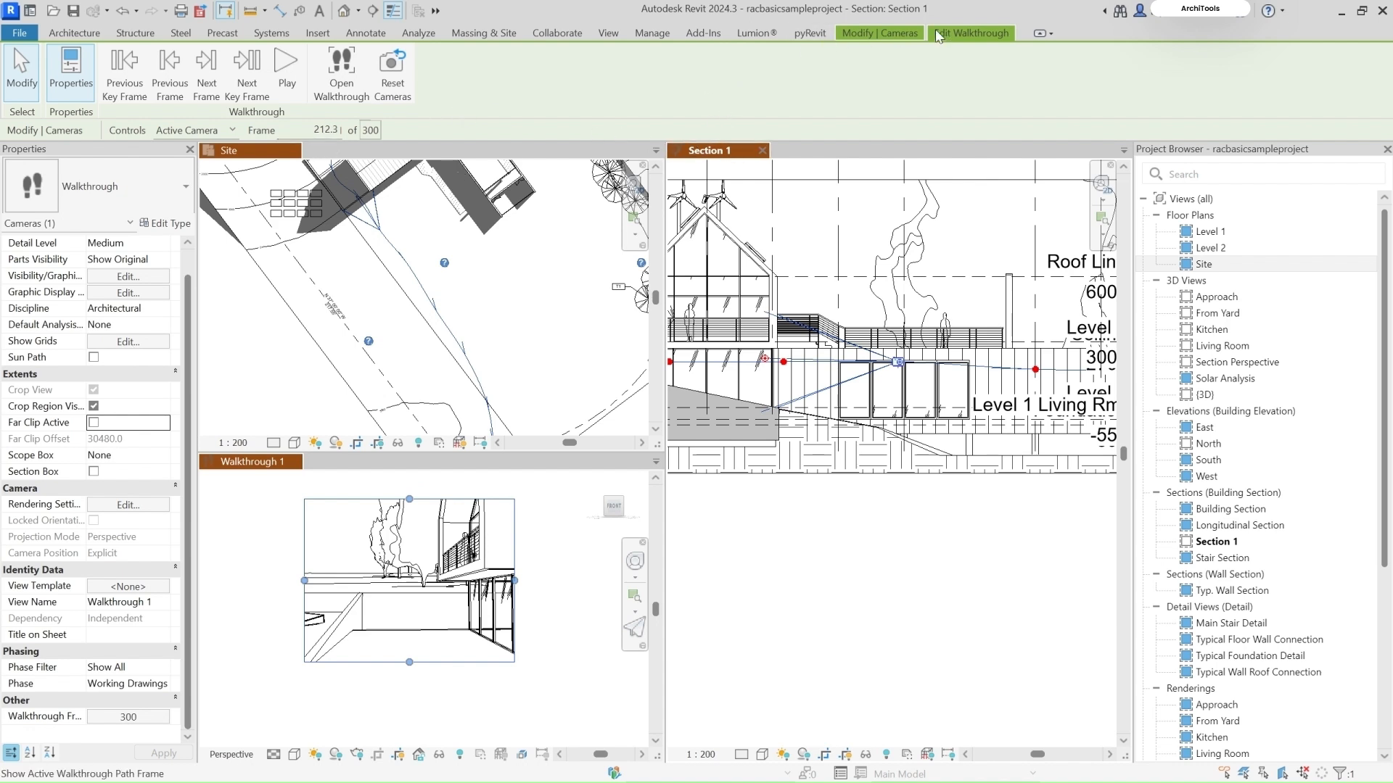
click(884, 34)
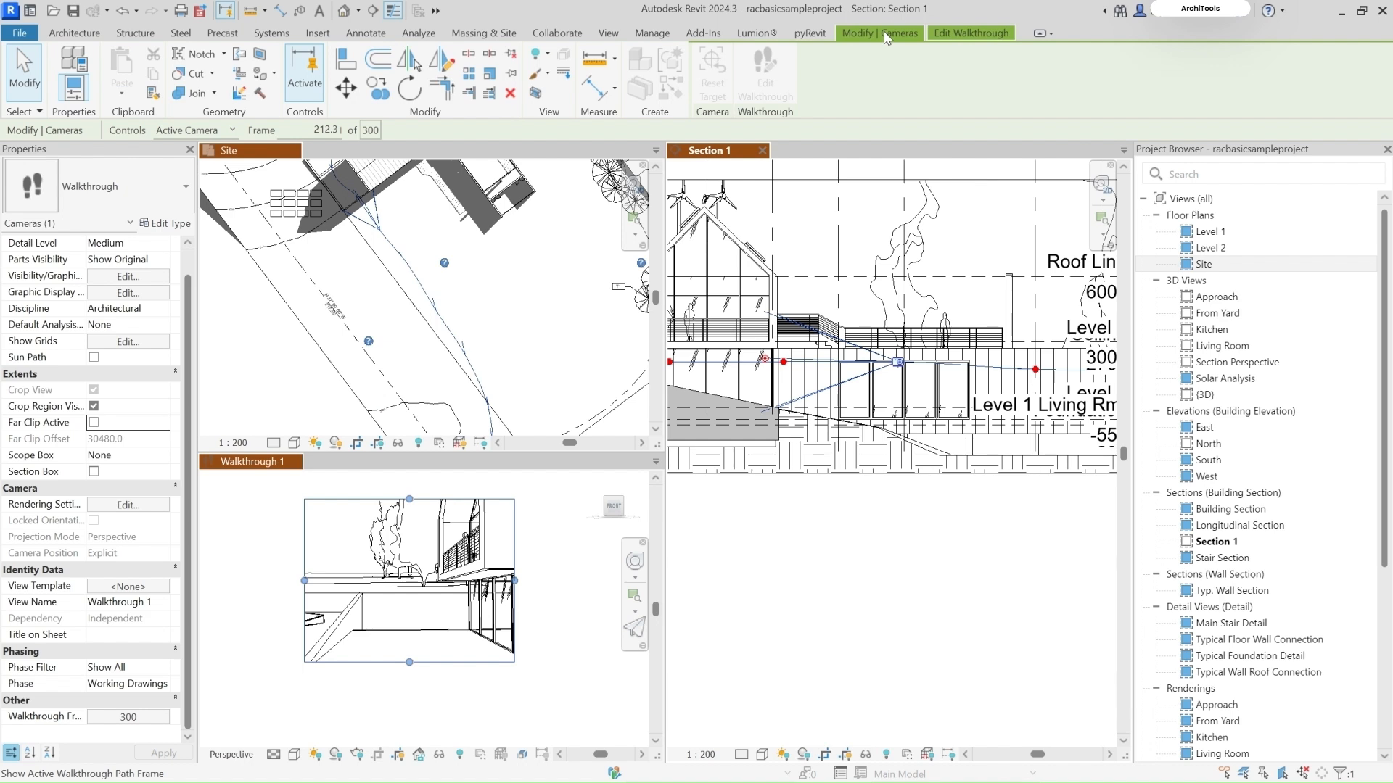
click(992, 34)
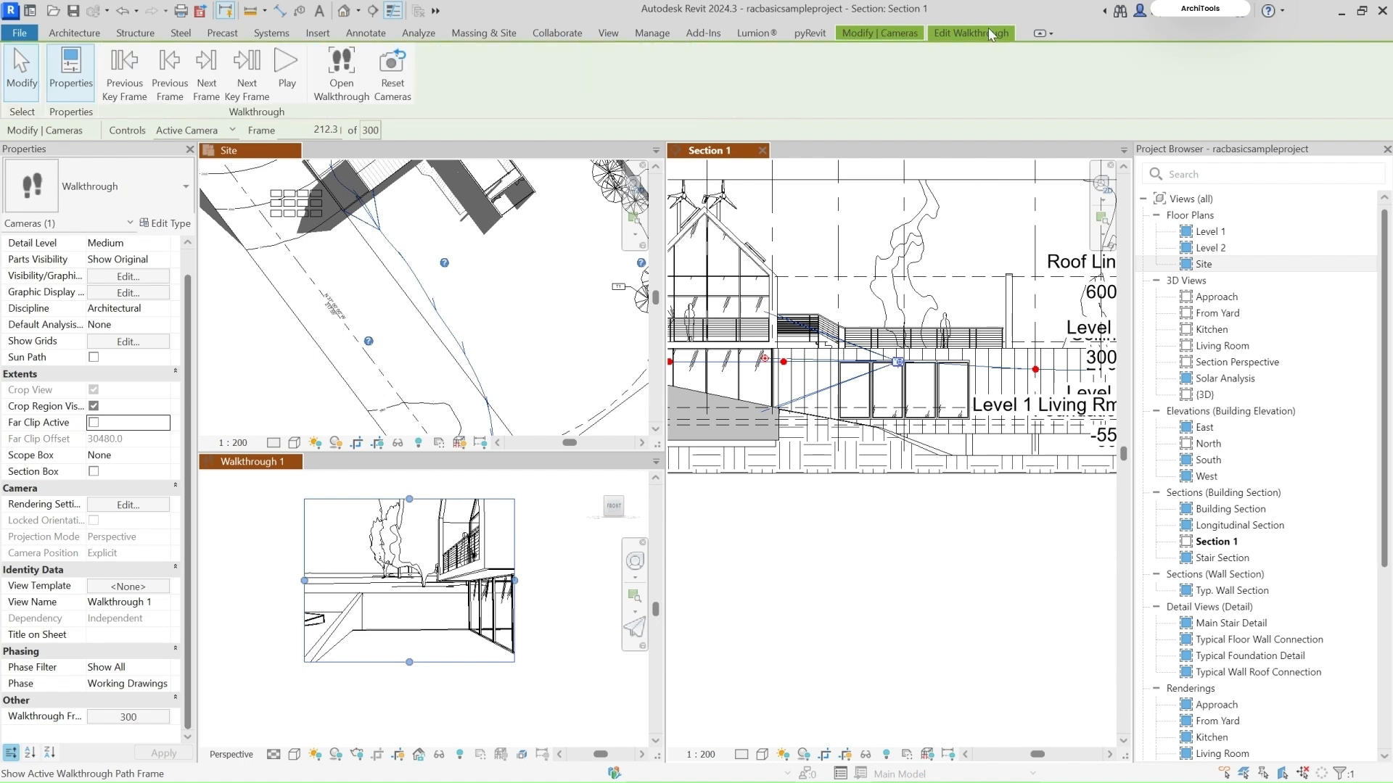
click(899, 34)
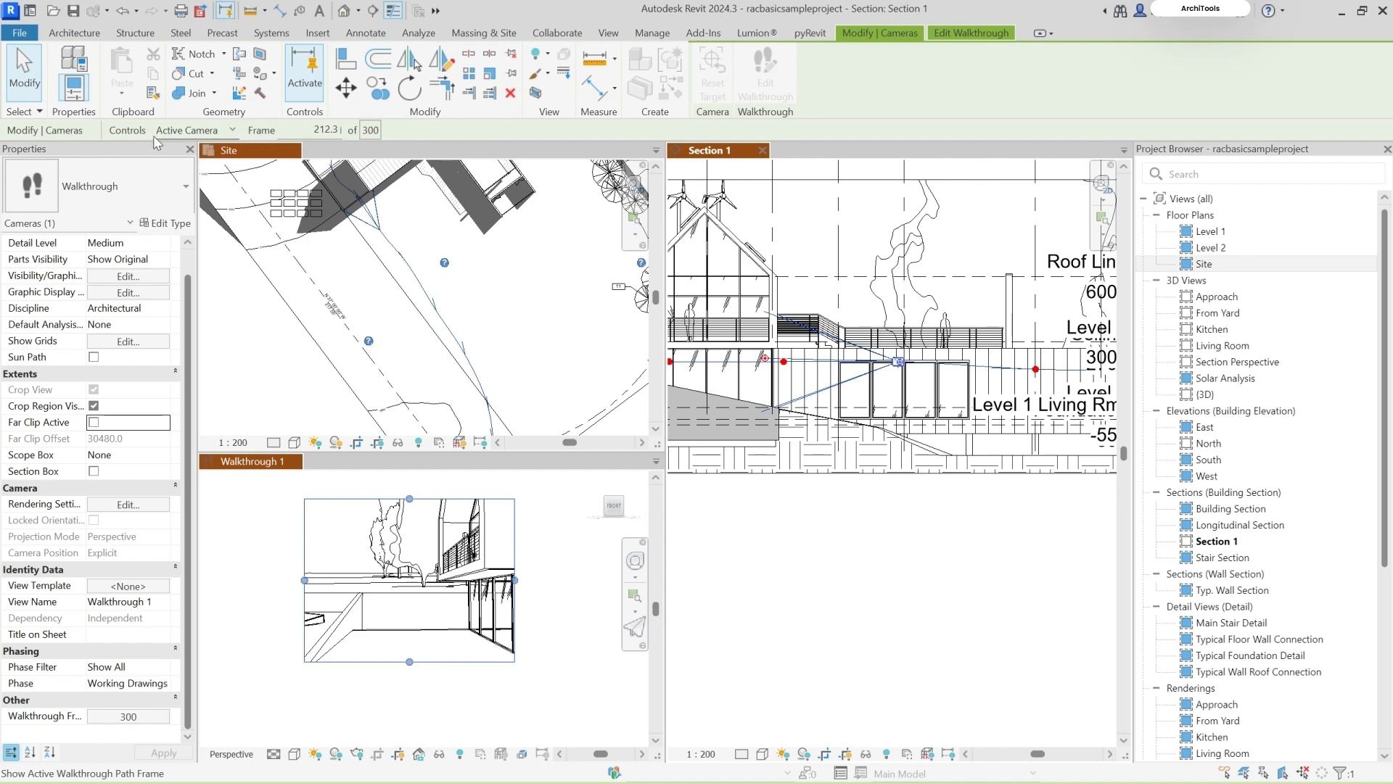
click(970, 34)
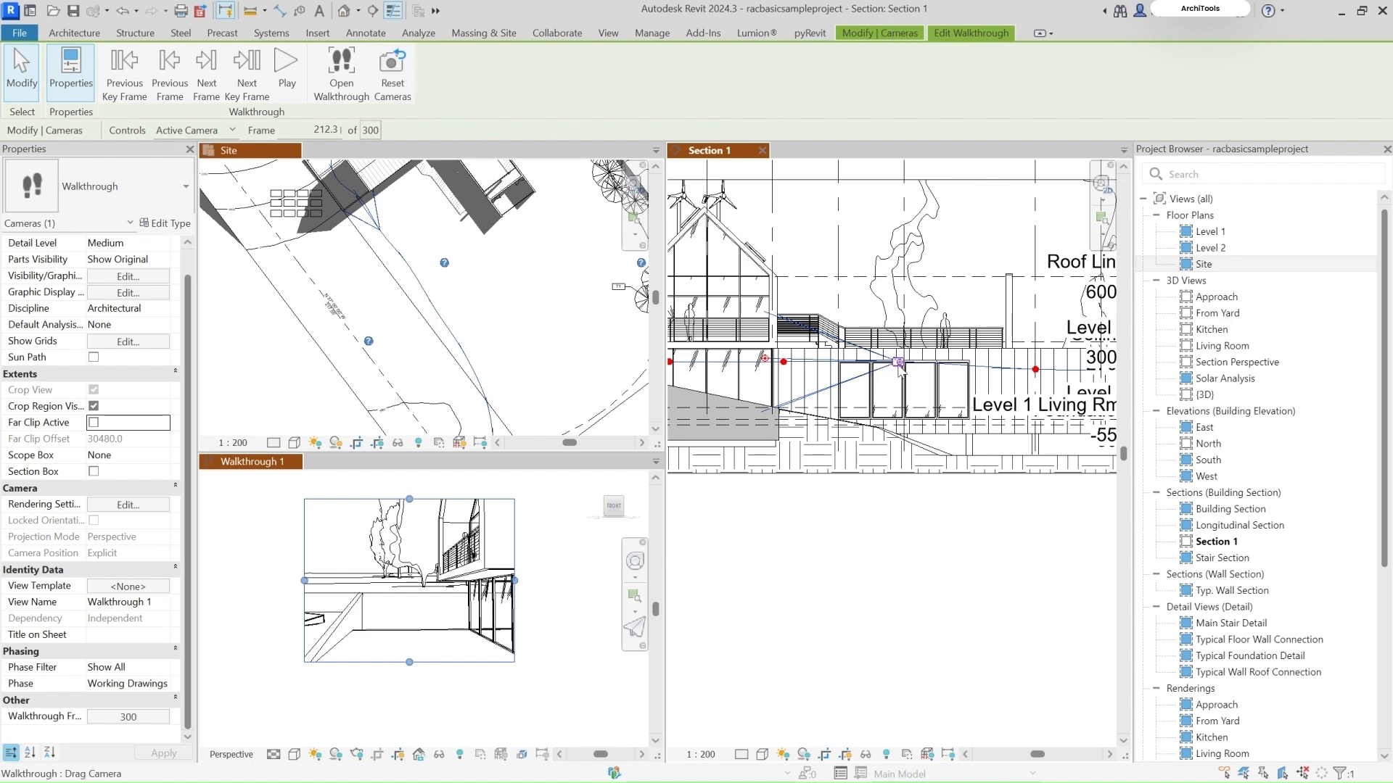
- Shift the active camera a short way along the walkthrough path in Section 1, to frame 217.3
drag(898, 362, 902, 340)
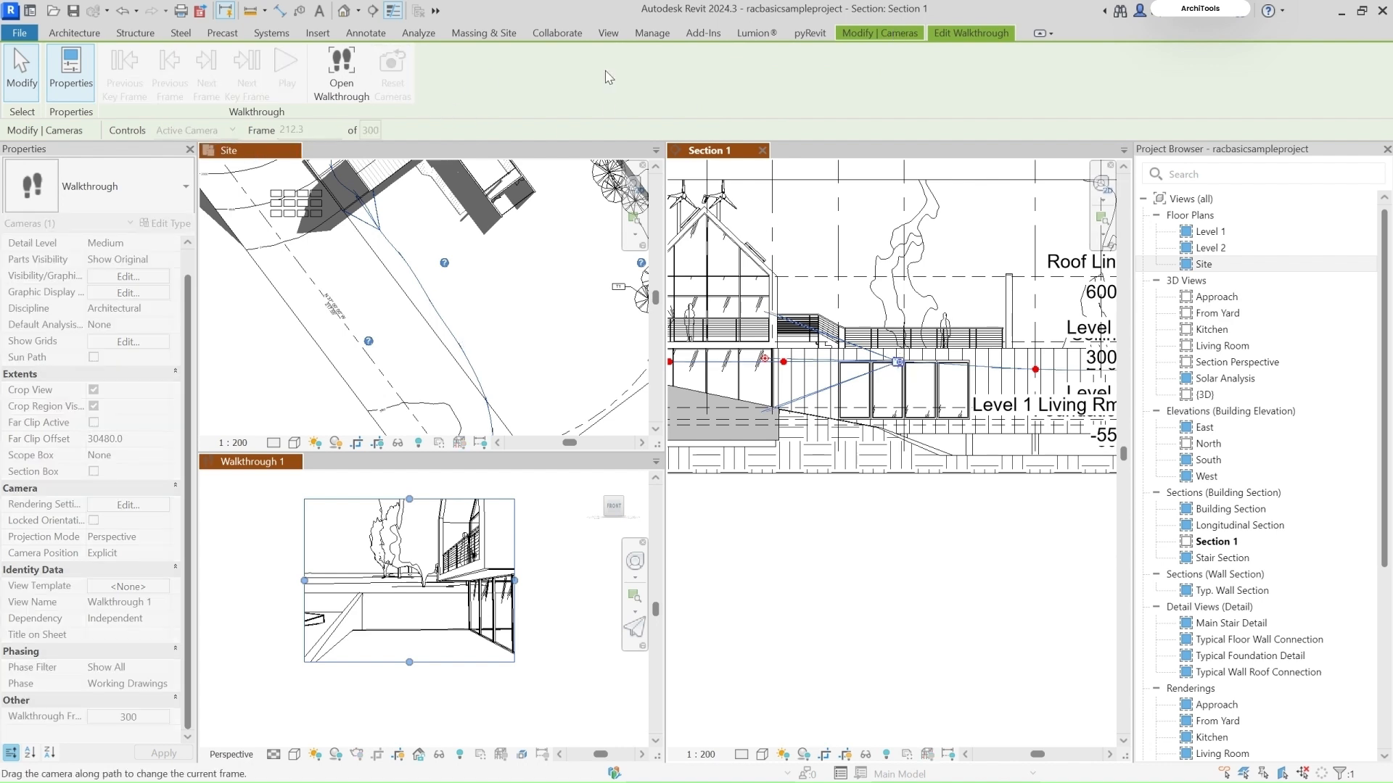
double_click(970, 37)
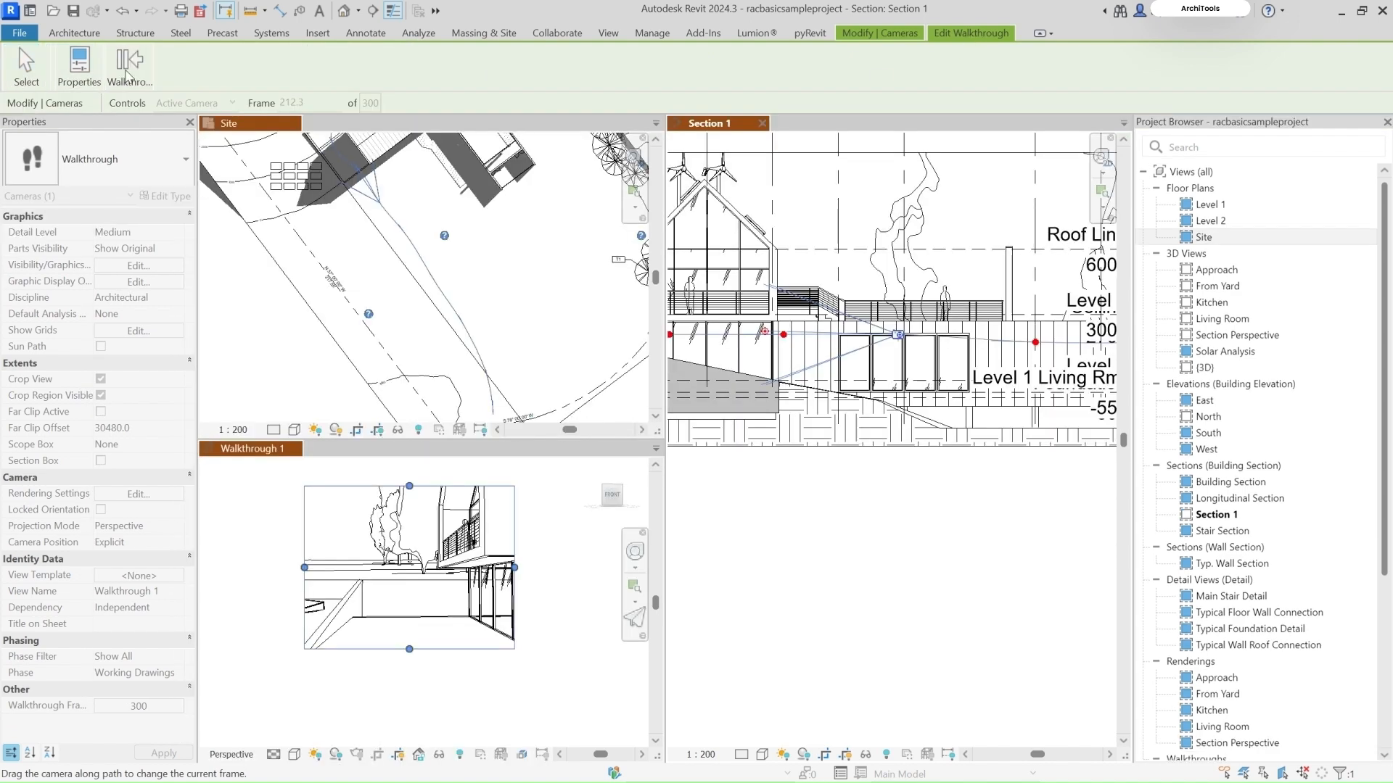
double_click(1100, 35)
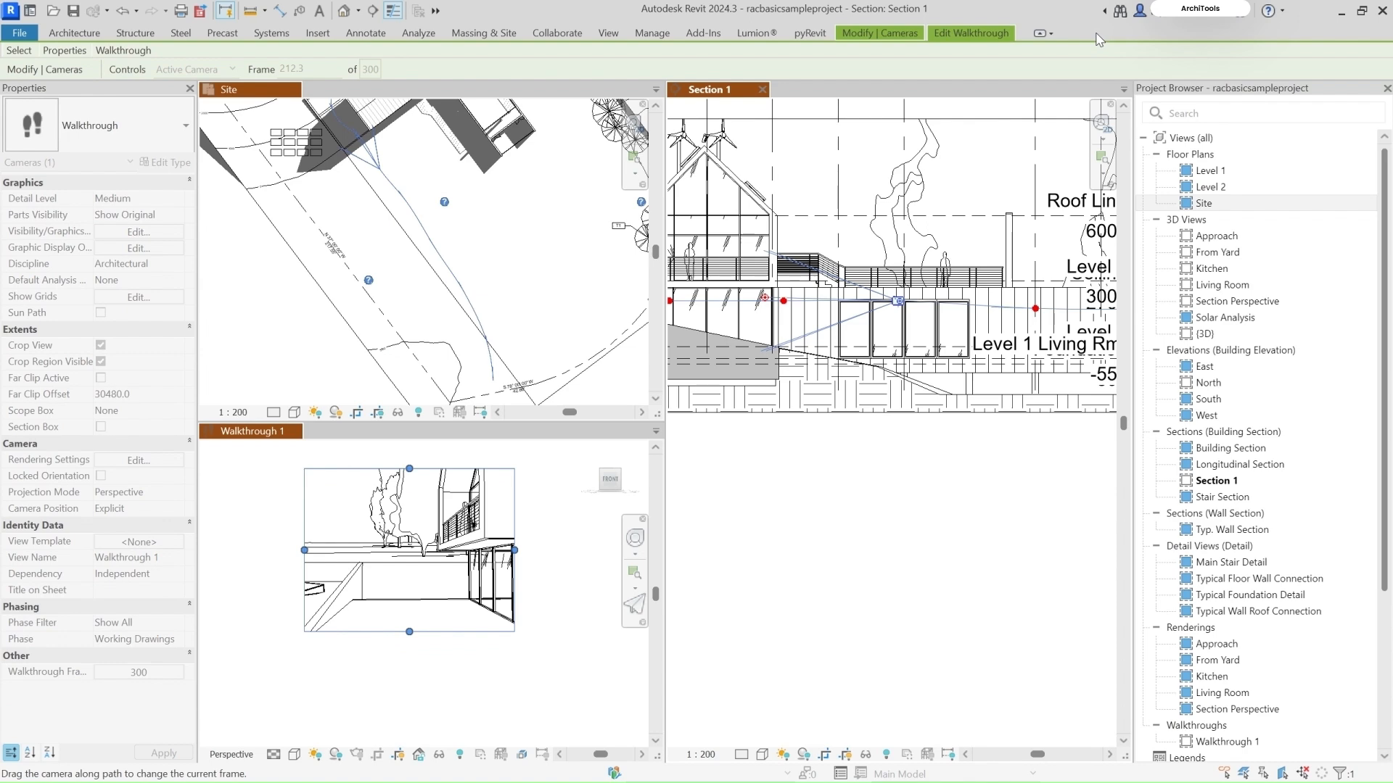
double_click(1097, 36)
double_click(1100, 36)
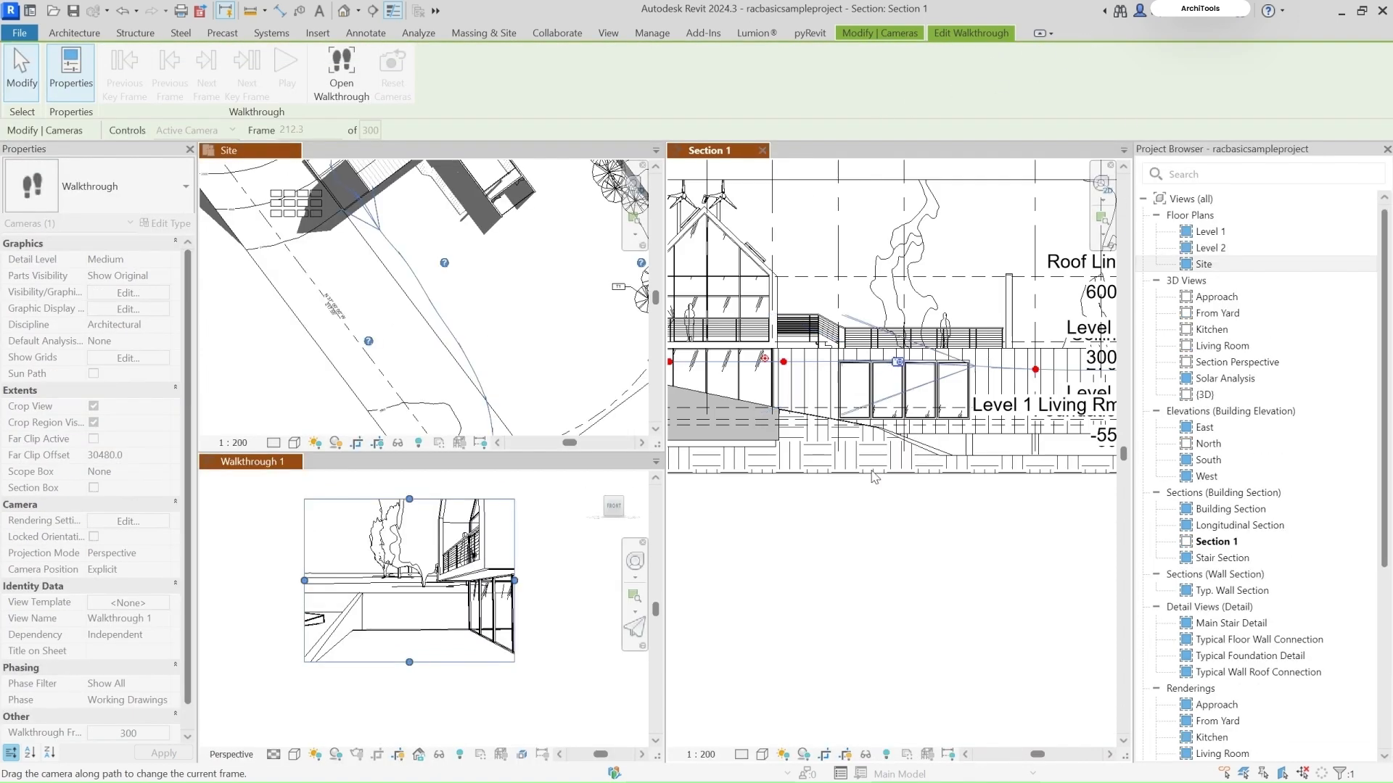
scroll(846, 495, down, 3)
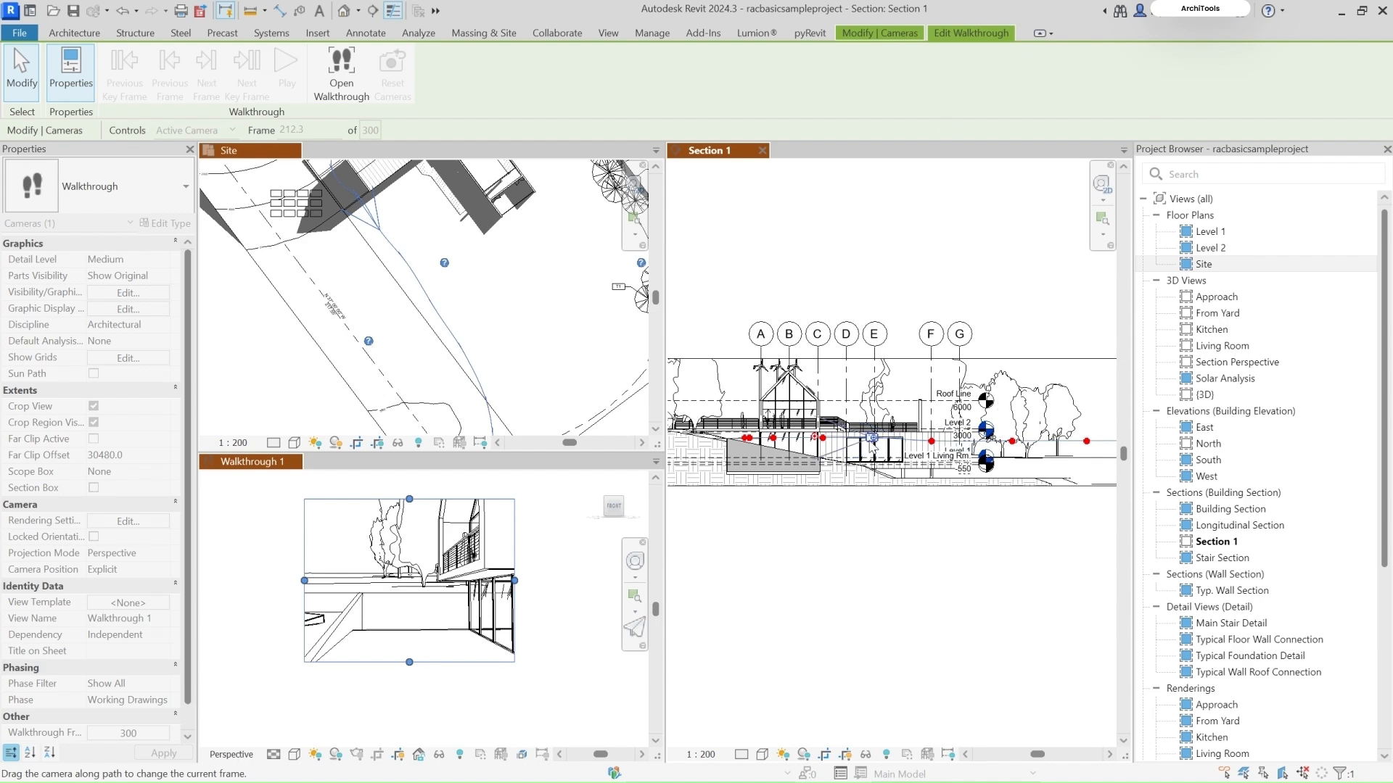
scroll(871, 435, up, 3)
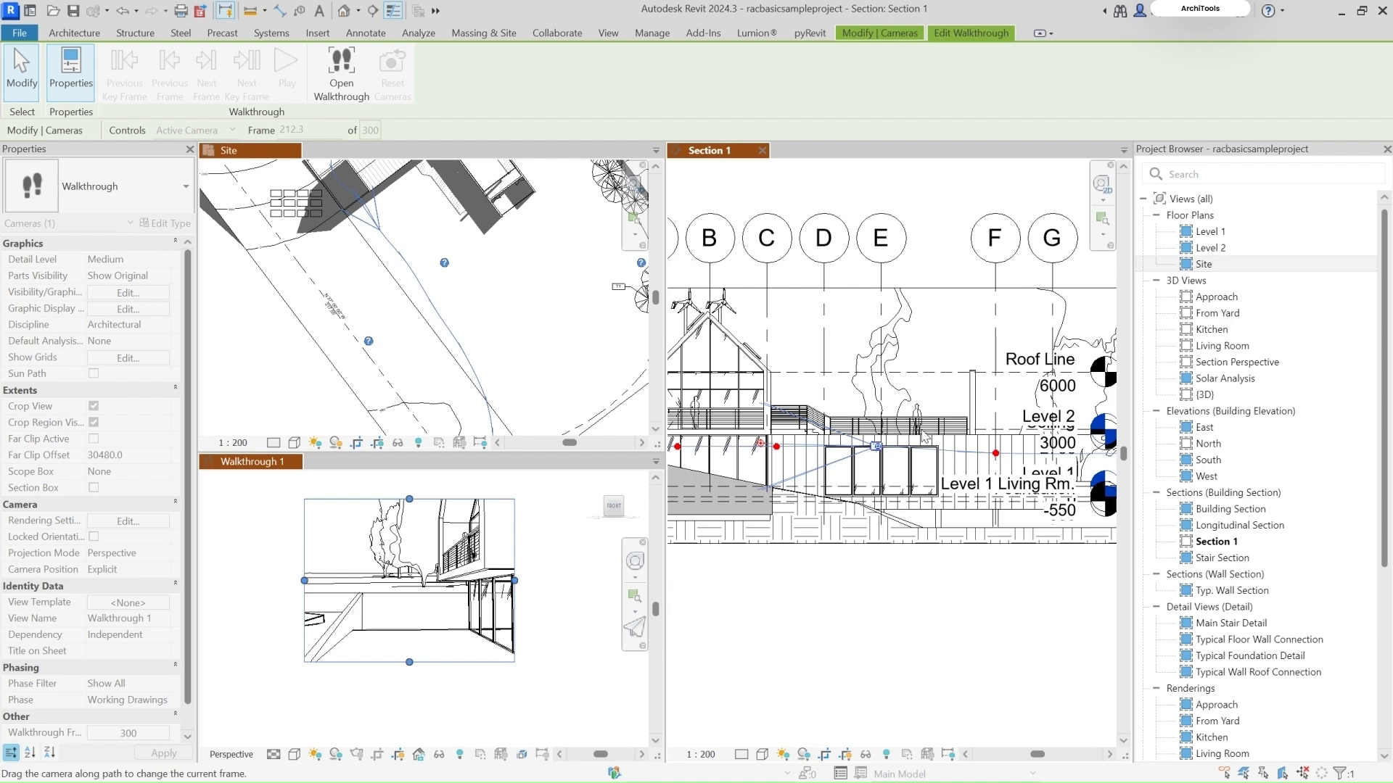
drag(829, 457, 858, 447)
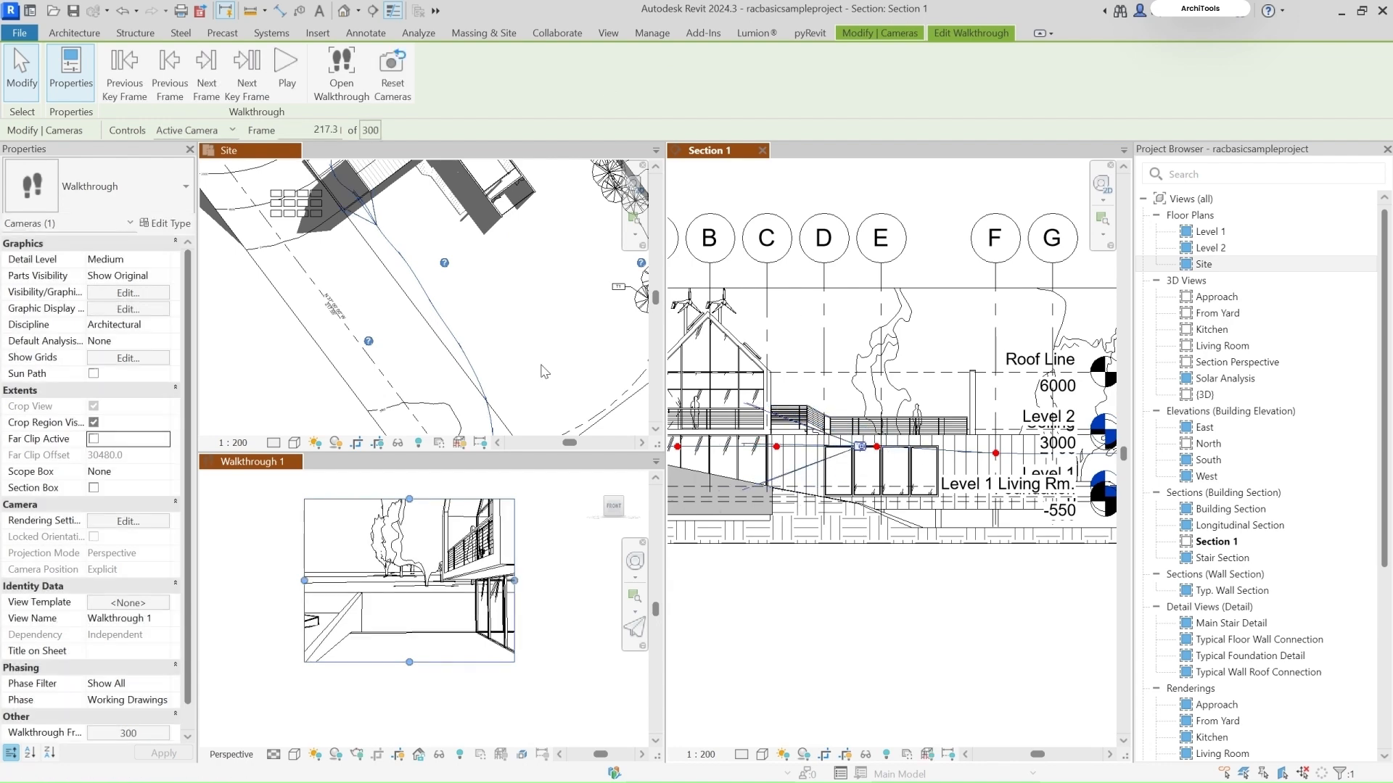
- Set the walkthrough controls to Path and raise the key frame points near the house in Section 1
click(214, 131)
click(187, 160)
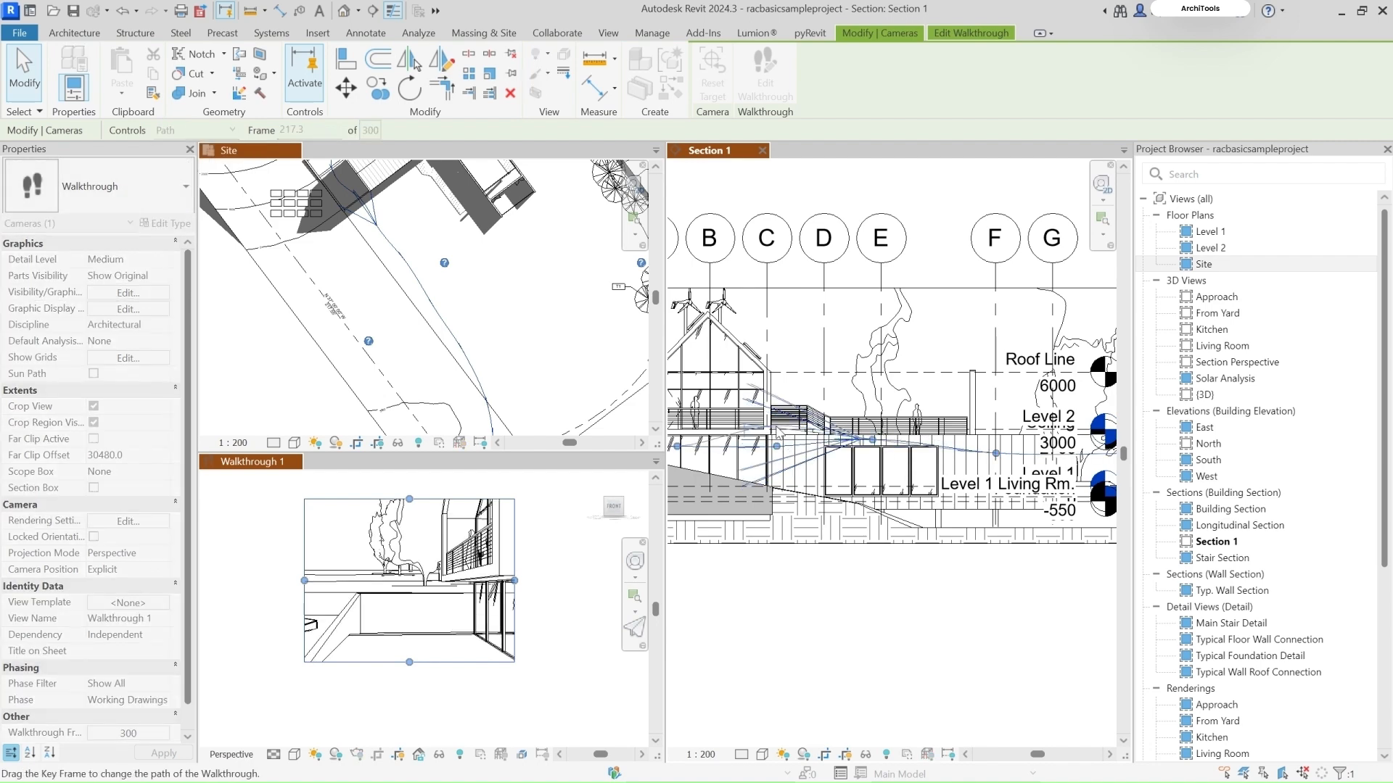
scroll(994, 442, down, 2)
scroll(796, 450, up, 2)
drag(780, 443, 710, 413)
scroll(714, 441, up, 2)
scroll(710, 431, down, 3)
scroll(718, 460, down, 2)
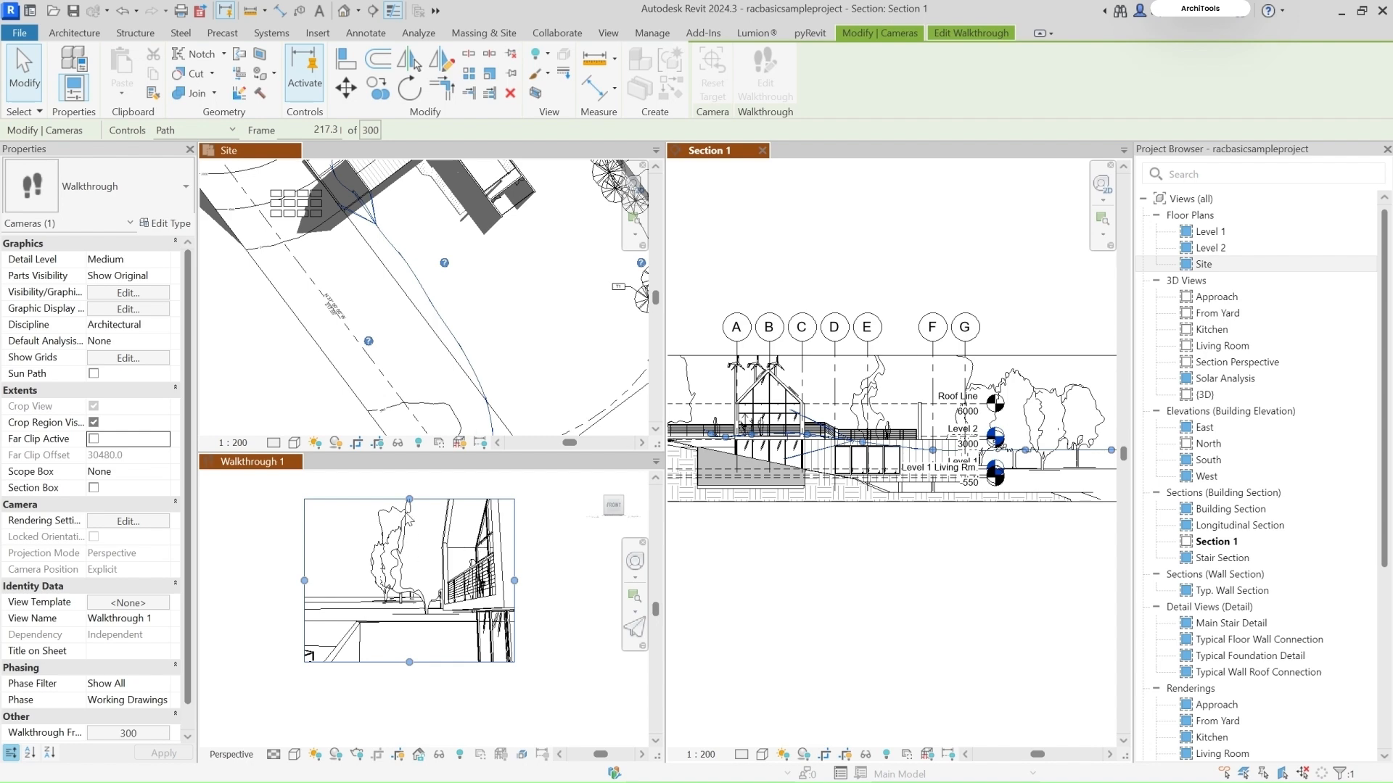
scroll(692, 449, up, 5)
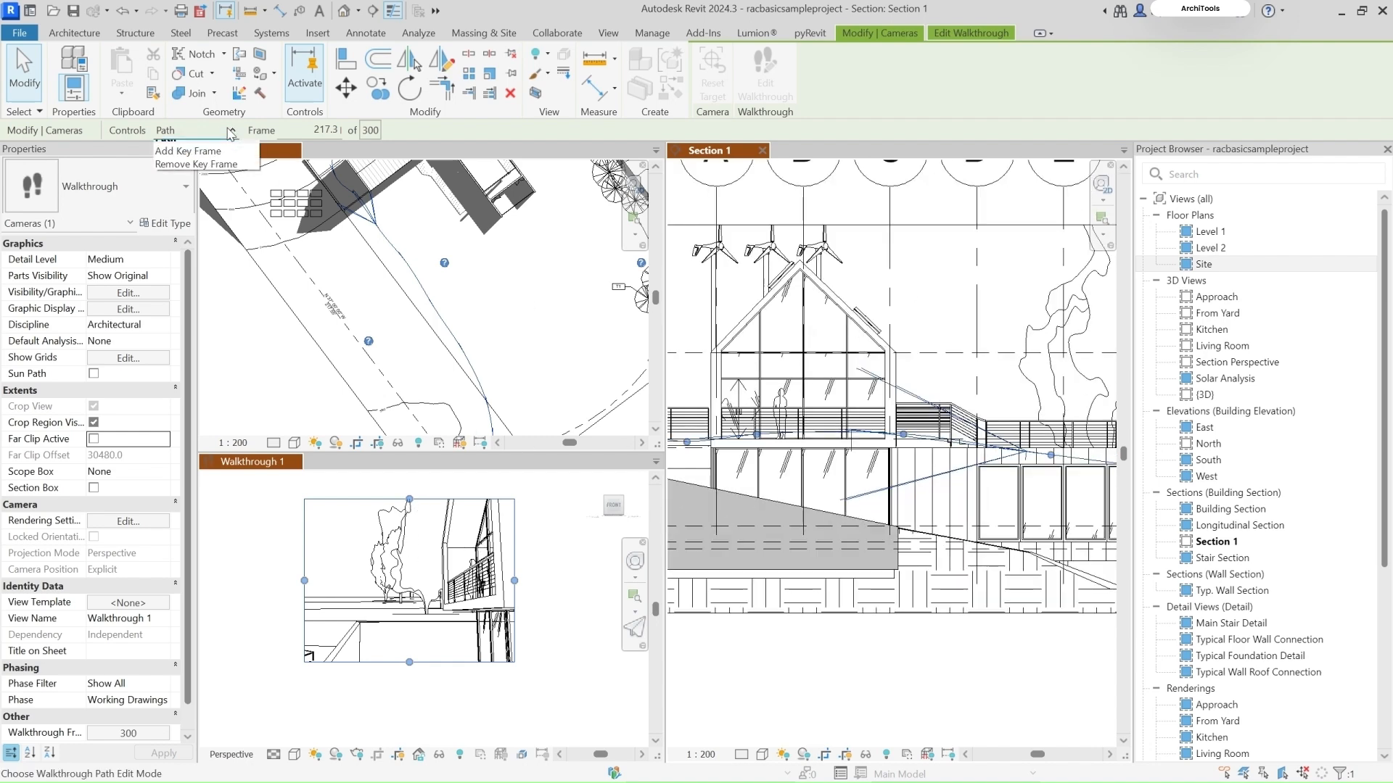
- Set the walkthrough controls back to Active Camera and advance the camera to the next key frame, at grid C
click(177, 132)
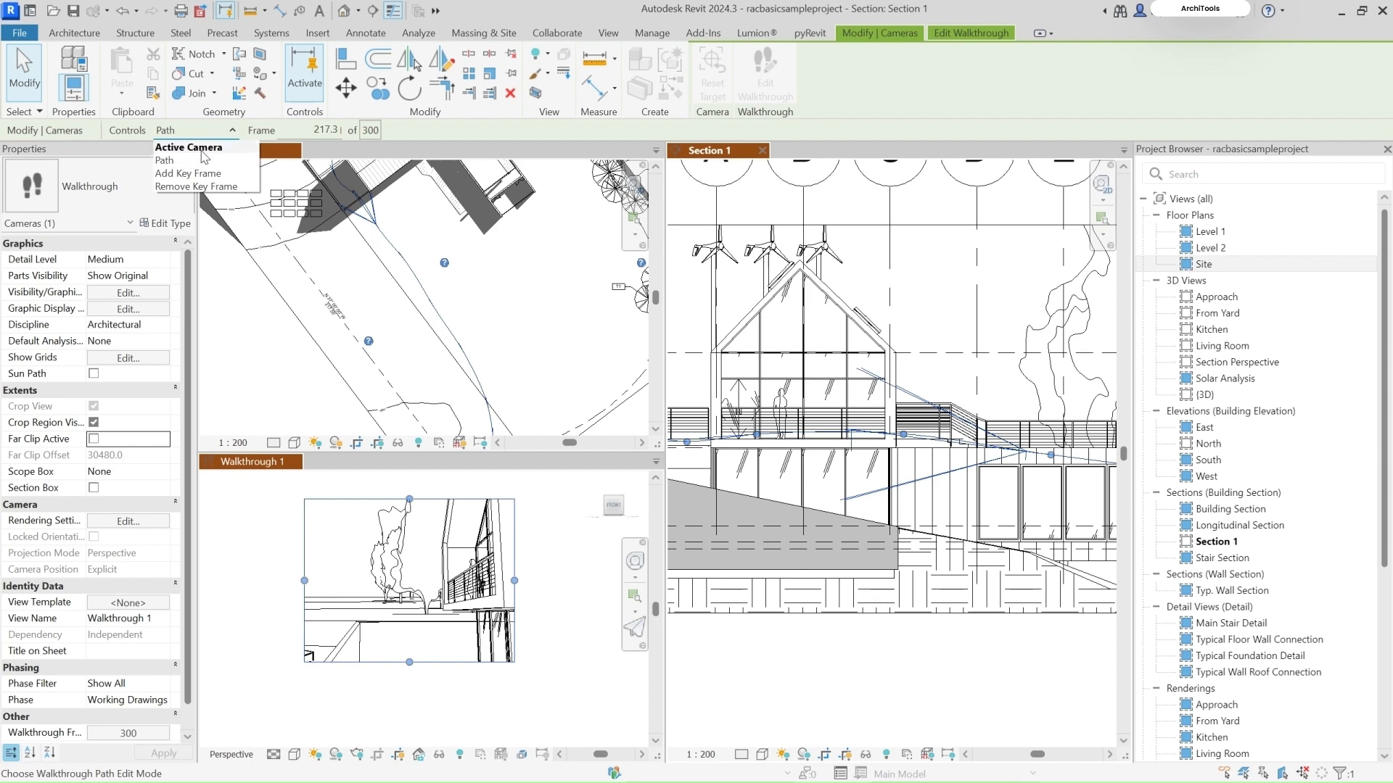
click(190, 148)
scroll(829, 434, down, 1)
scroll(903, 446, up, 4)
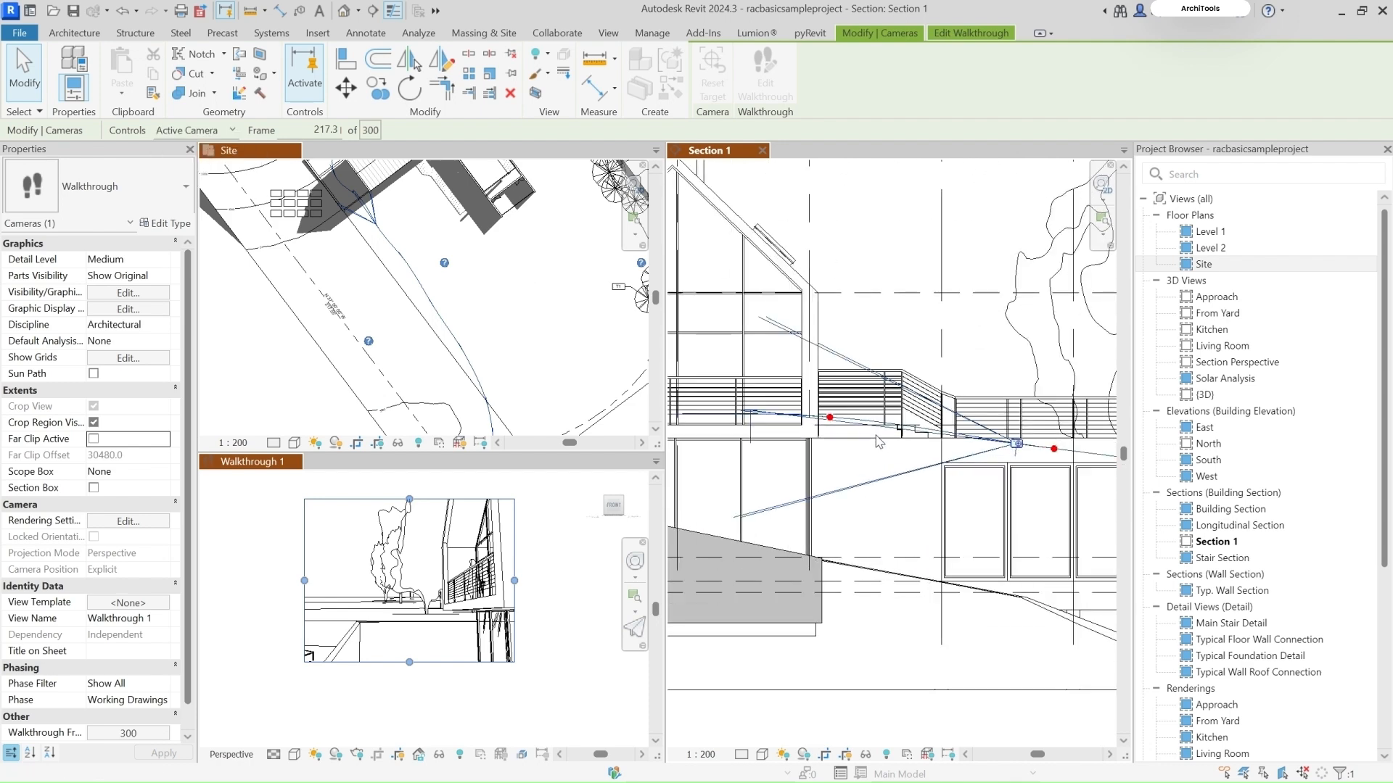
scroll(859, 420, down, 3)
click(804, 412)
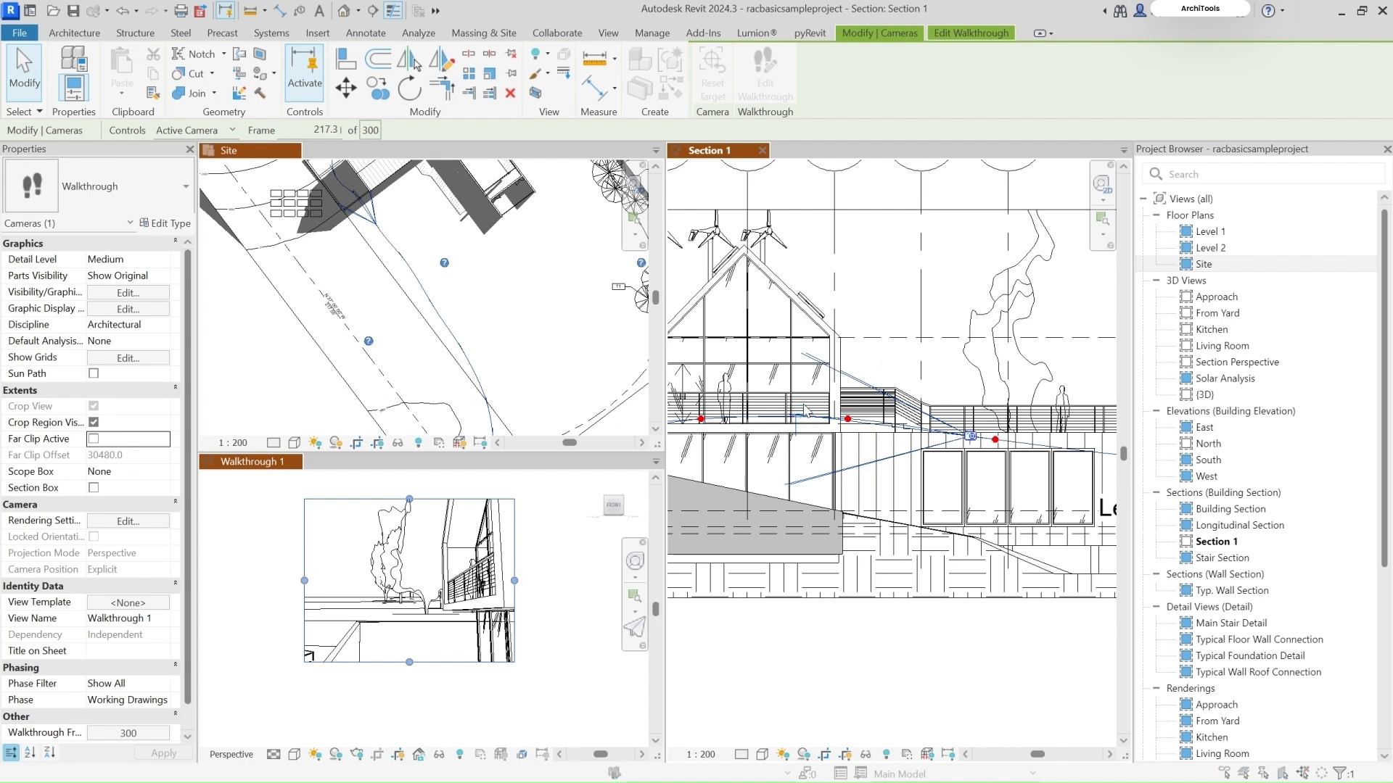
click(802, 403)
click(972, 34)
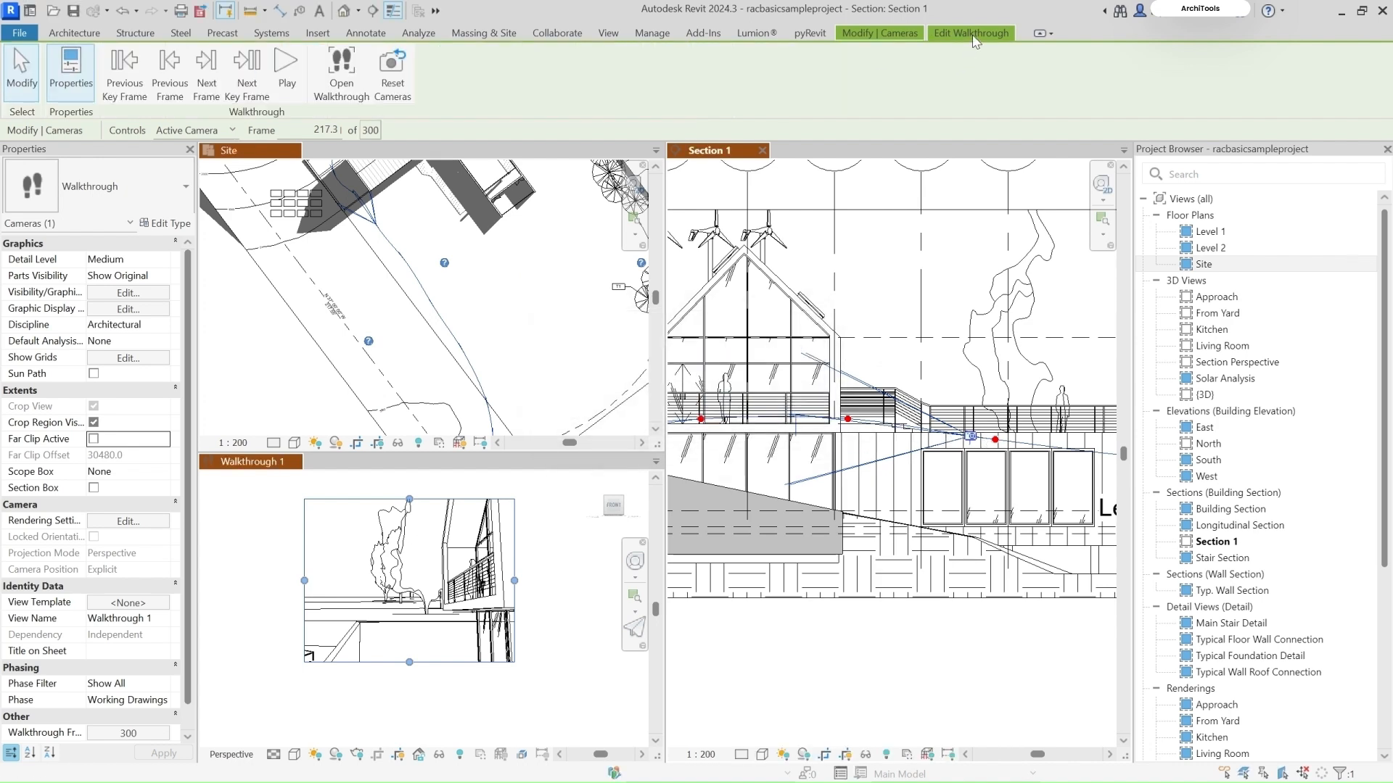
click(247, 69)
- Tilt the camera at the grid C key frame by moving its target point in Section 1
scroll(808, 454, down, 2)
scroll(809, 454, up, 3)
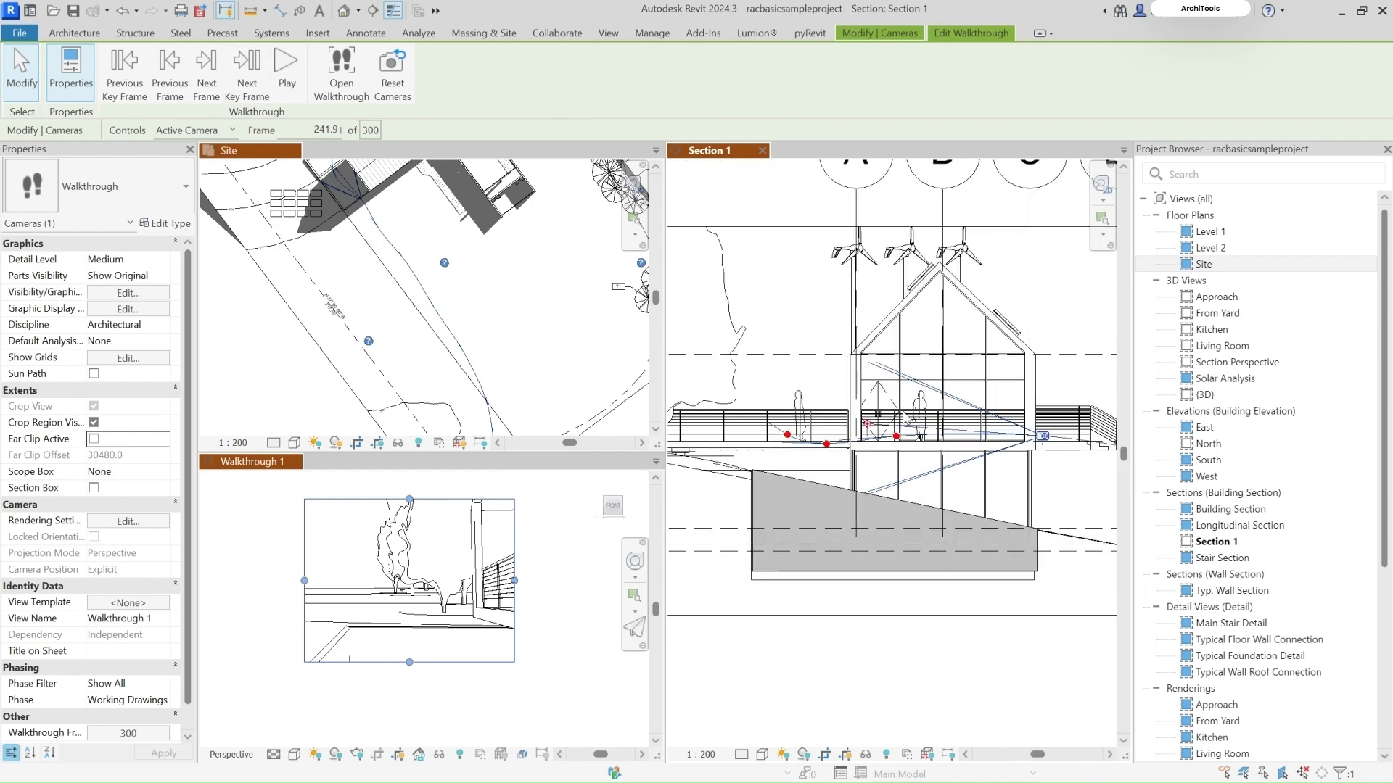
drag(869, 426, 931, 484)
- Set the walkthrough controls to Path and lower the key frame point at grid C below the deck in Section 1
scroll(931, 484, down, 5)
middle_drag(931, 484, 711, 475)
scroll(710, 476, up, 6)
click(192, 130)
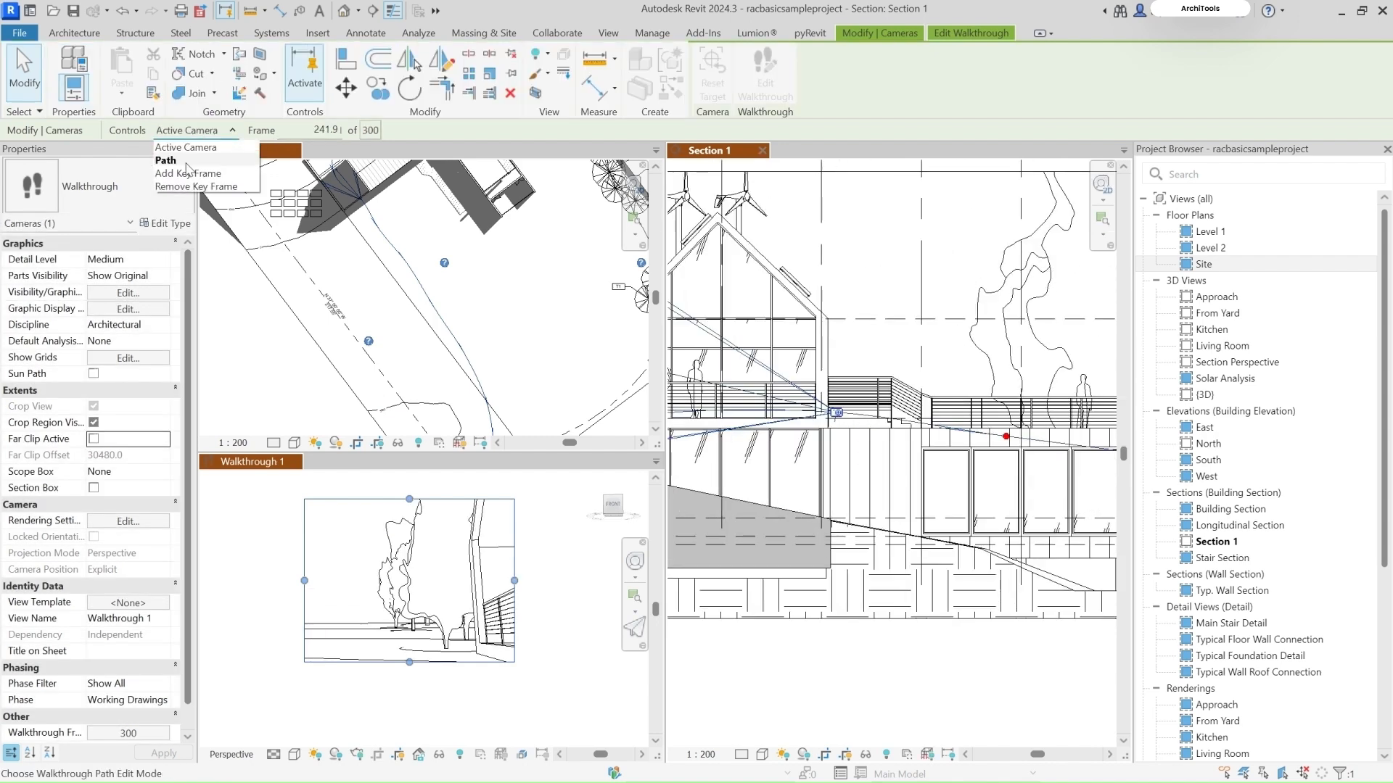
click(189, 160)
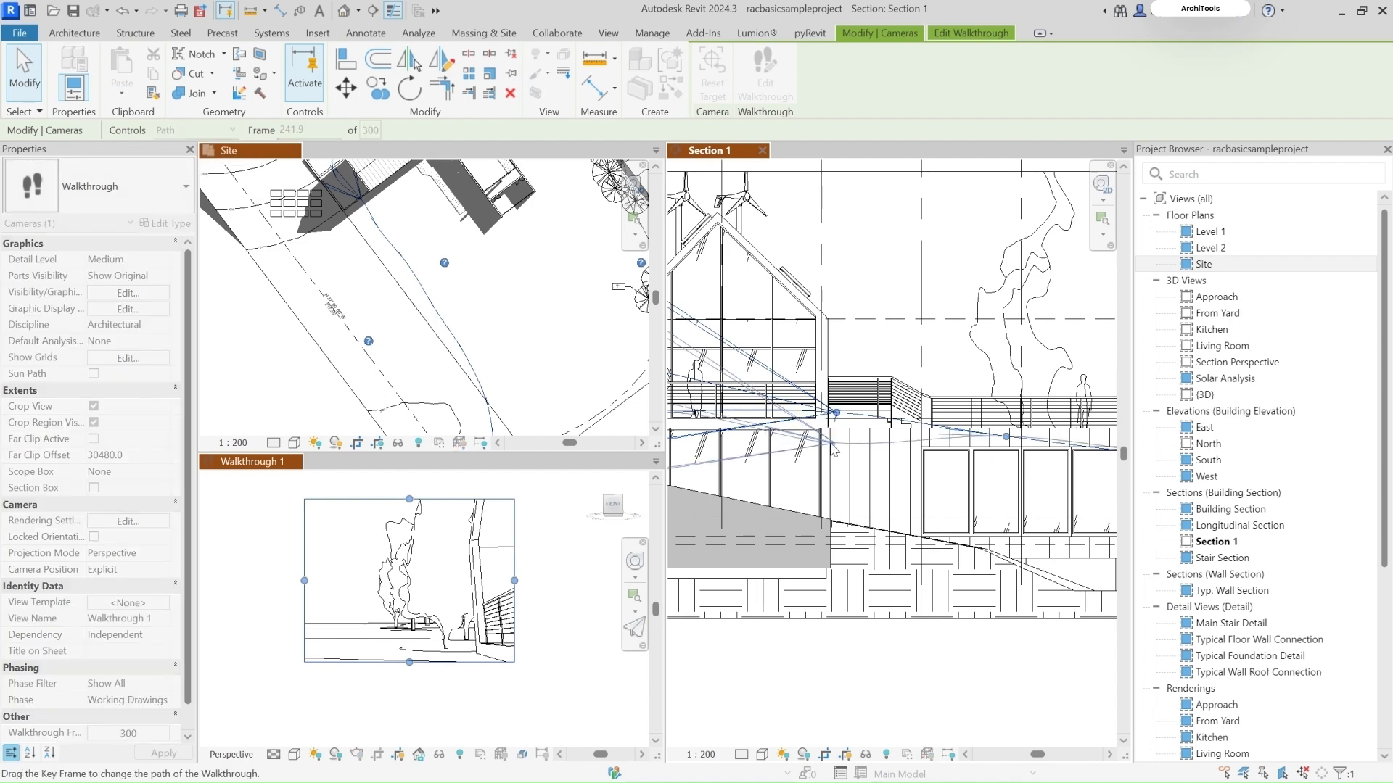
scroll(811, 474, down, 4)
scroll(765, 439, up, 3)
drag(784, 437, 781, 451)
scroll(789, 506, down, 5)
scroll(792, 507, up, 1)
scroll(798, 435, up, 2)
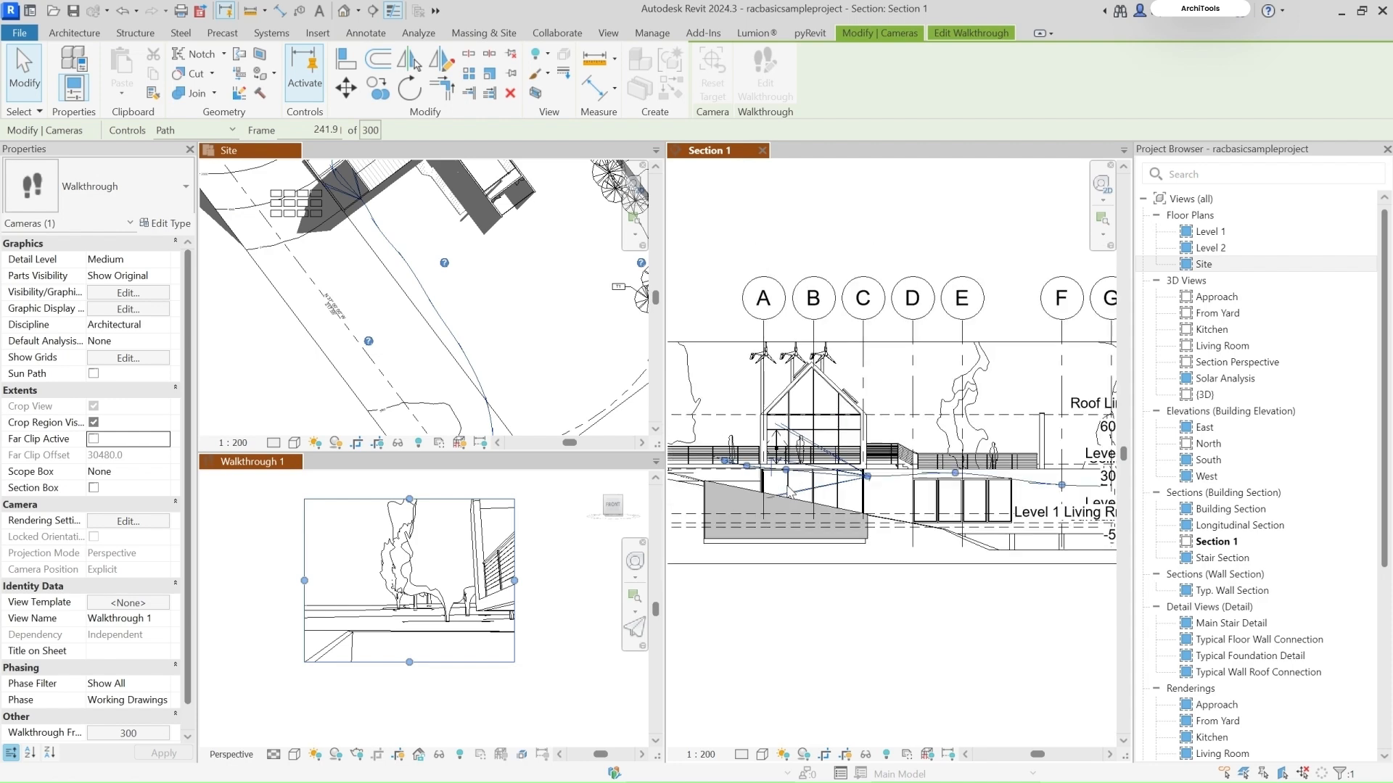
- Lower the grid C key frame point further in Section 1 and set the walkthrough controls back to Active Camera
scroll(793, 445, down, 4)
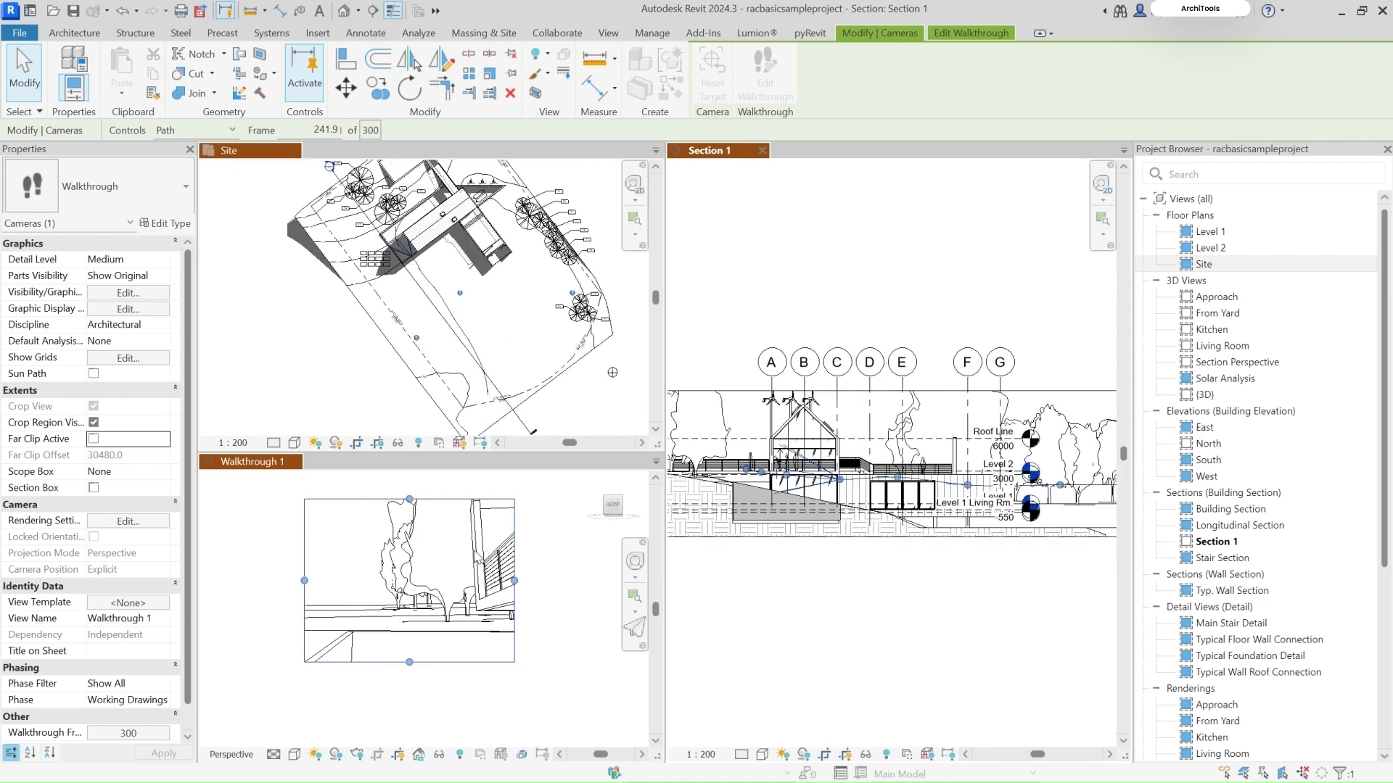
scroll(831, 465, up, 3)
scroll(902, 471, down, 1)
scroll(901, 476, up, 4)
drag(940, 450, 940, 474)
scroll(966, 452, down, 2)
click(190, 131)
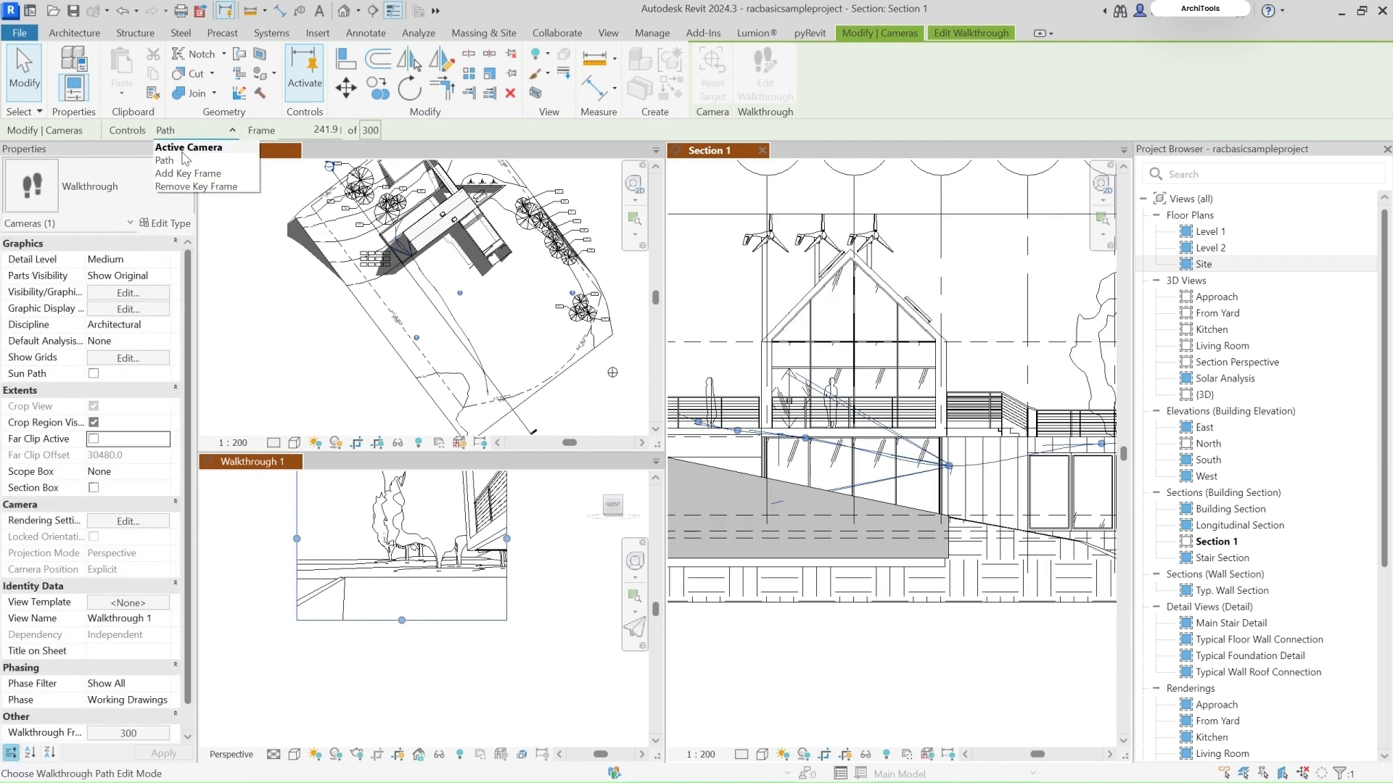
click(194, 147)
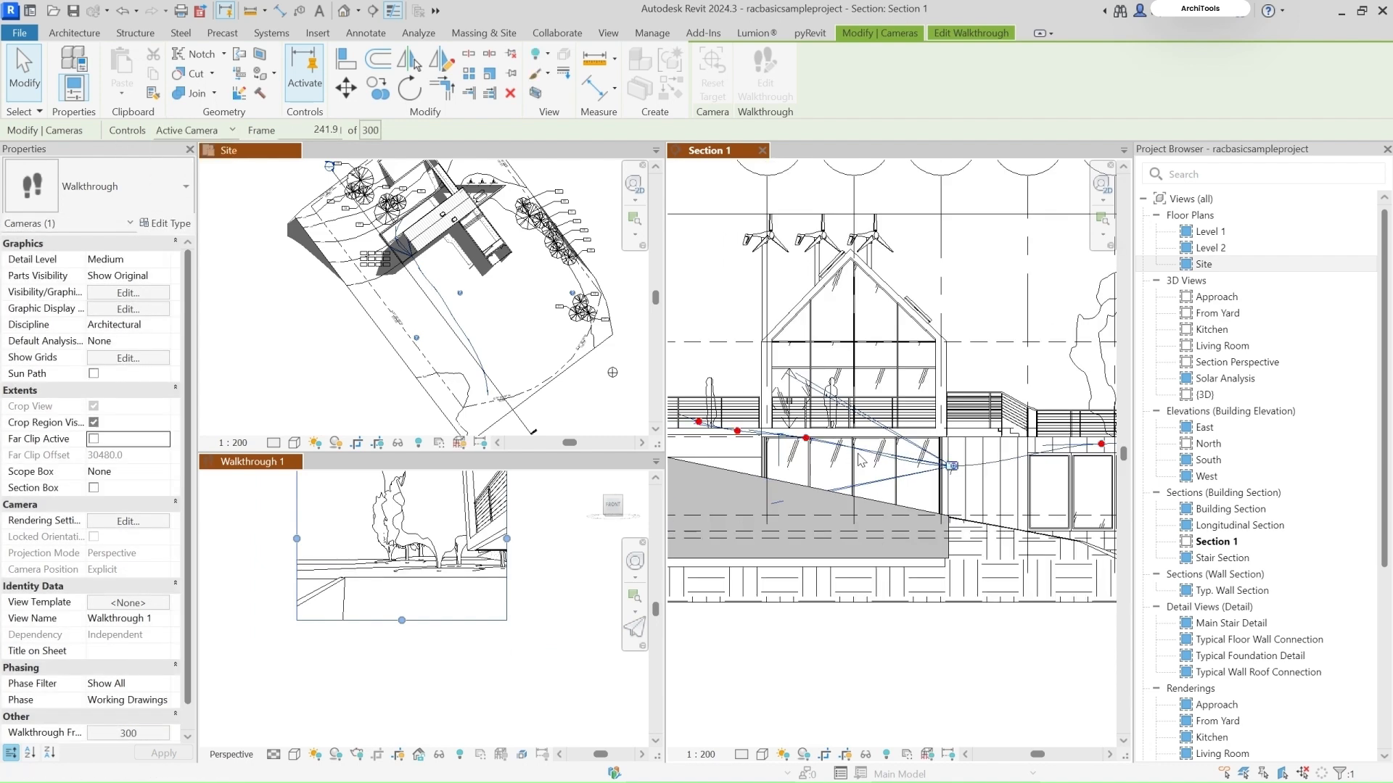
- Bring the camera onto the grid C key frame and lower its target to about camera height in Section 1
click(956, 34)
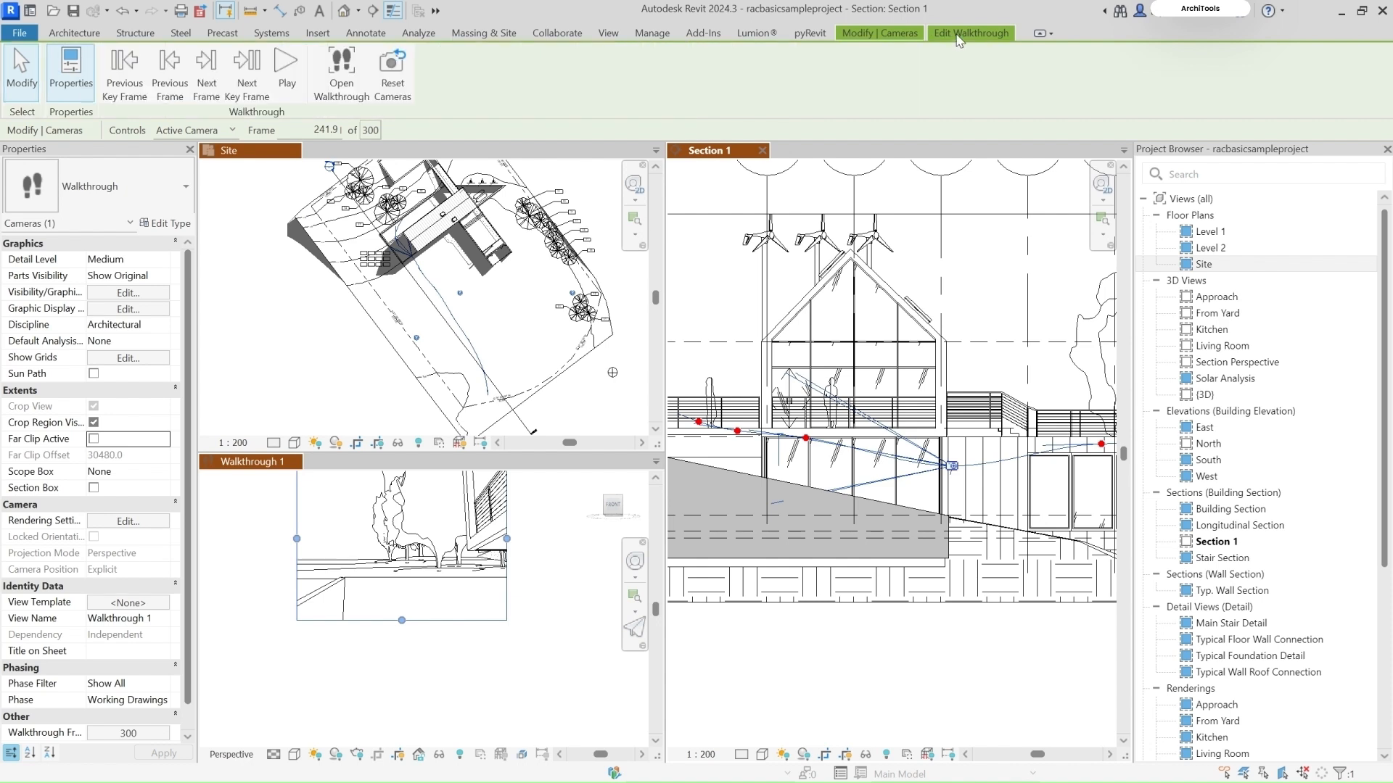
click(232, 71)
drag(775, 434, 772, 463)
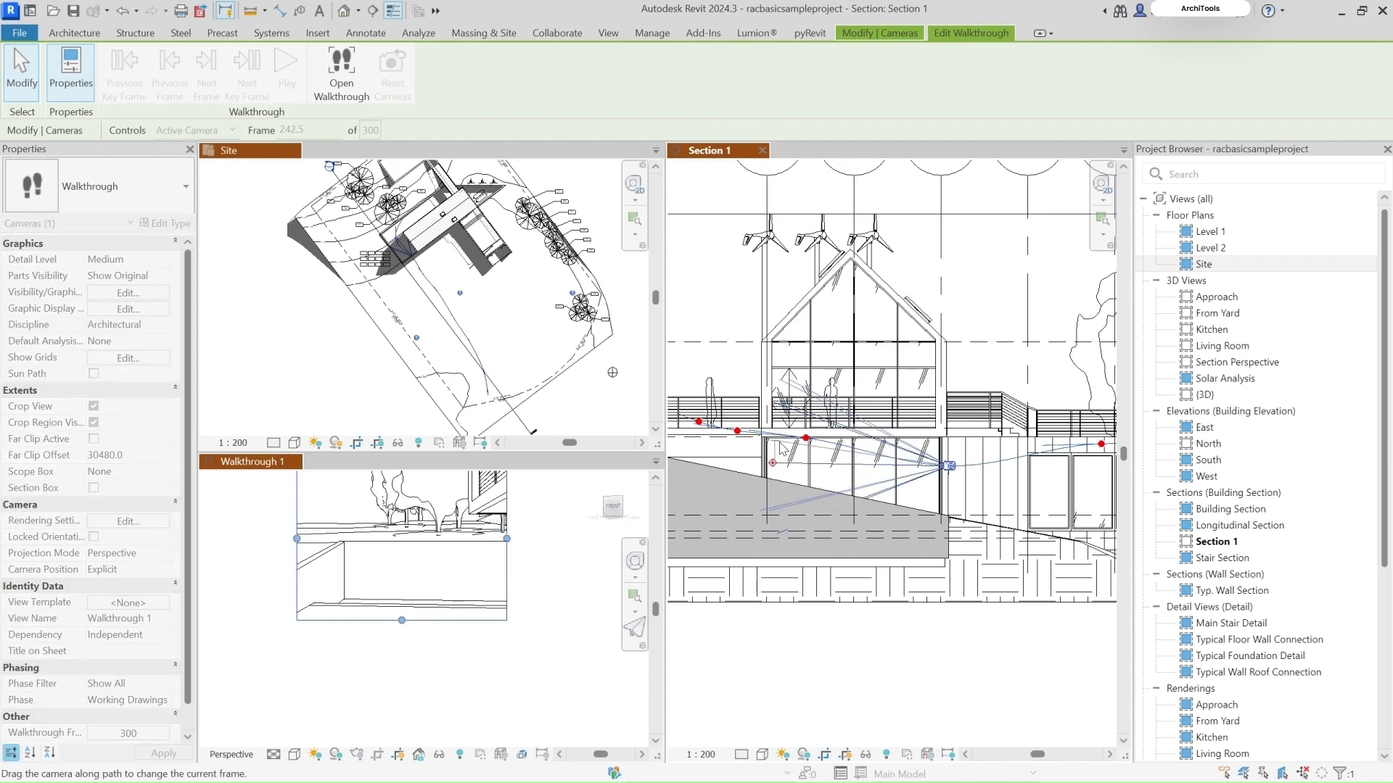
- Advance to the key frame between grids A and B and lower its camera target to about camera height in Section 1
click(246, 68)
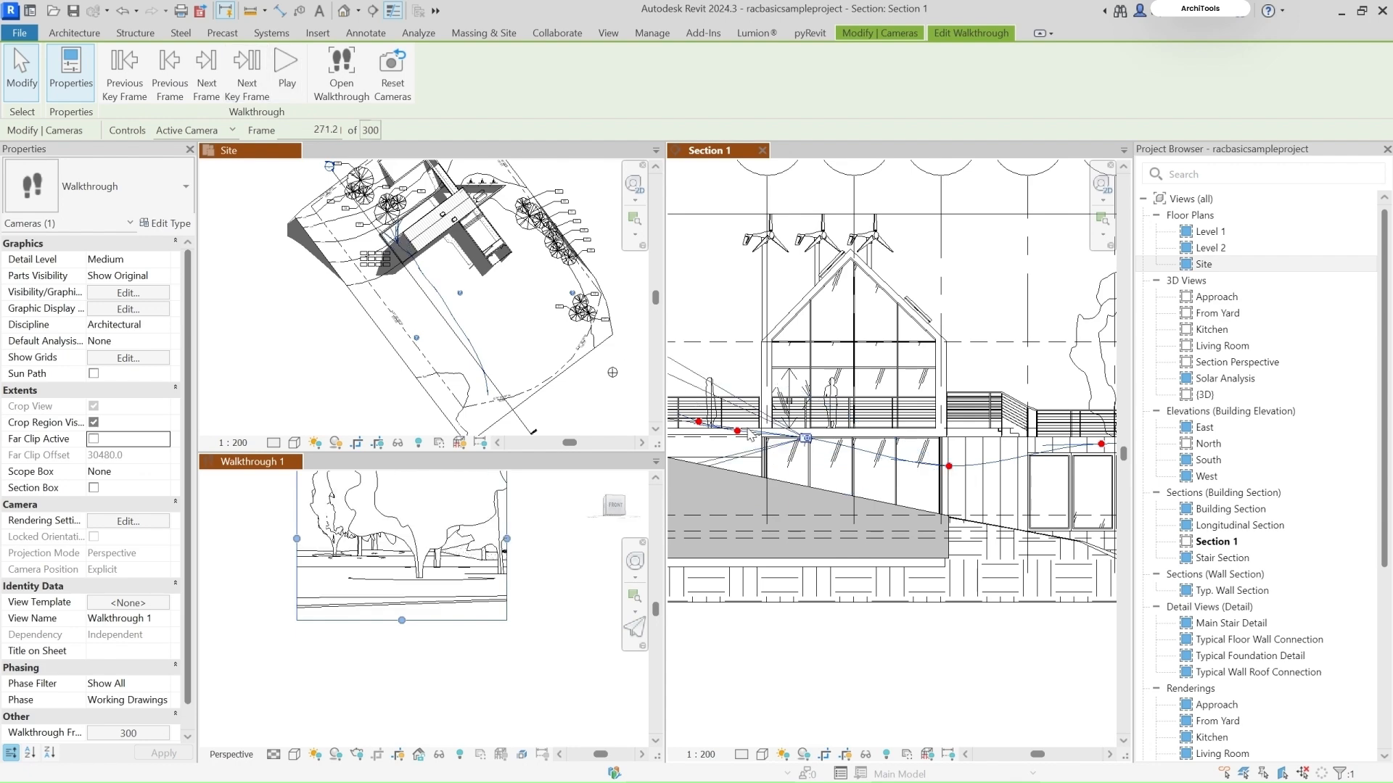
scroll(911, 465, down, 3)
middle_drag(911, 465, 955, 465)
scroll(772, 444, up, 1)
drag(775, 444, 774, 463)
click(773, 459)
click(789, 402)
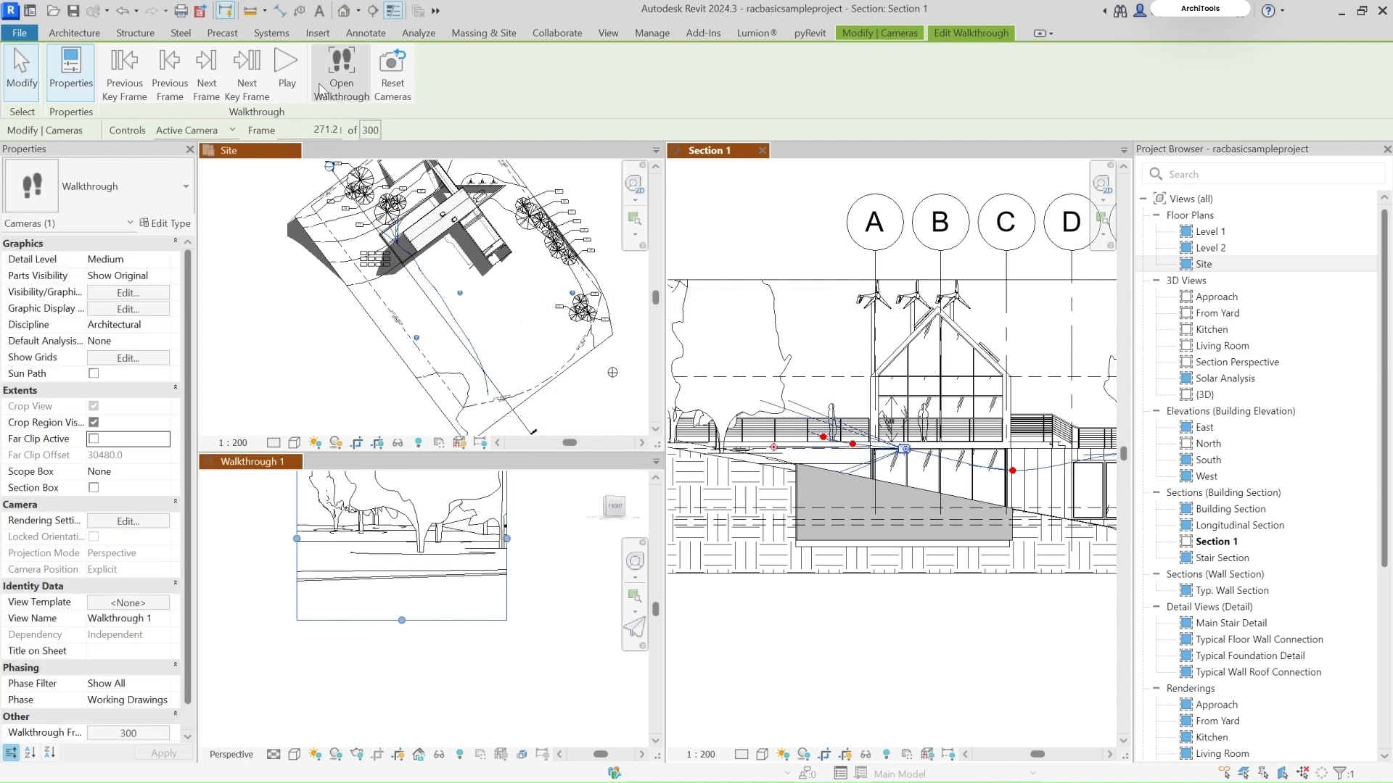
- Lower the camera target of the following key frame to about camera height in Section 1 and play the walkthrough
click(243, 60)
drag(751, 428, 753, 449)
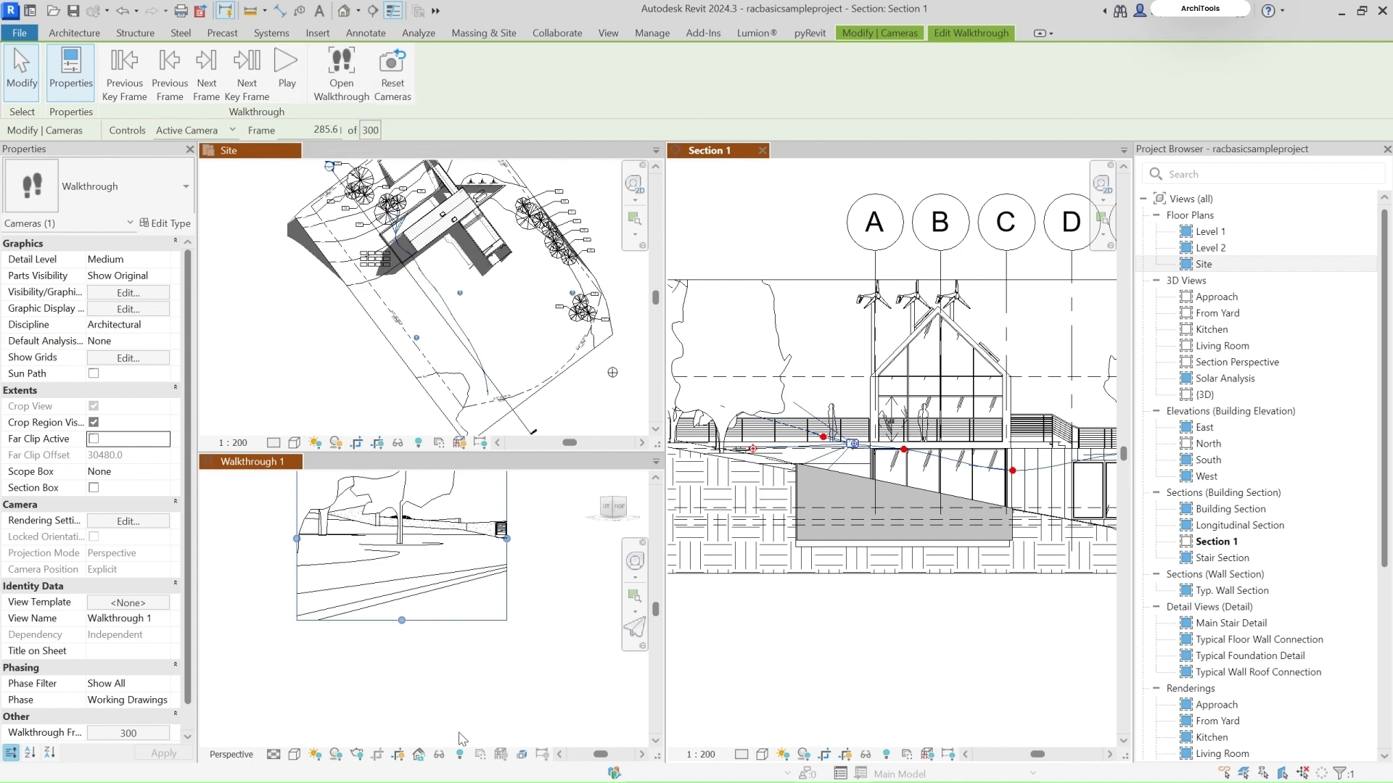
scroll(459, 739, down, 2)
click(286, 68)
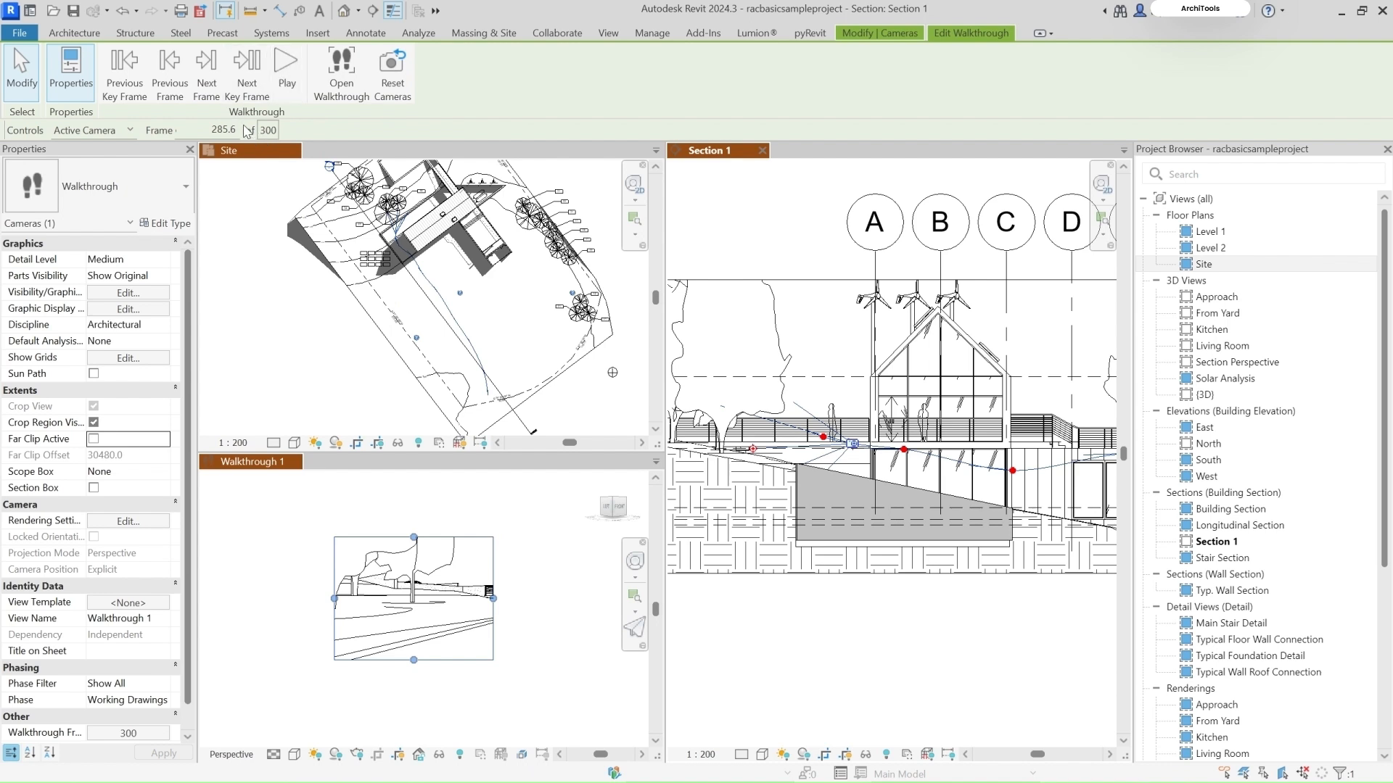
- Set the walkthrough's active frame to 1 and play the walkthrough from the start
drag(239, 129, 200, 138)
text(1)
click(286, 66)
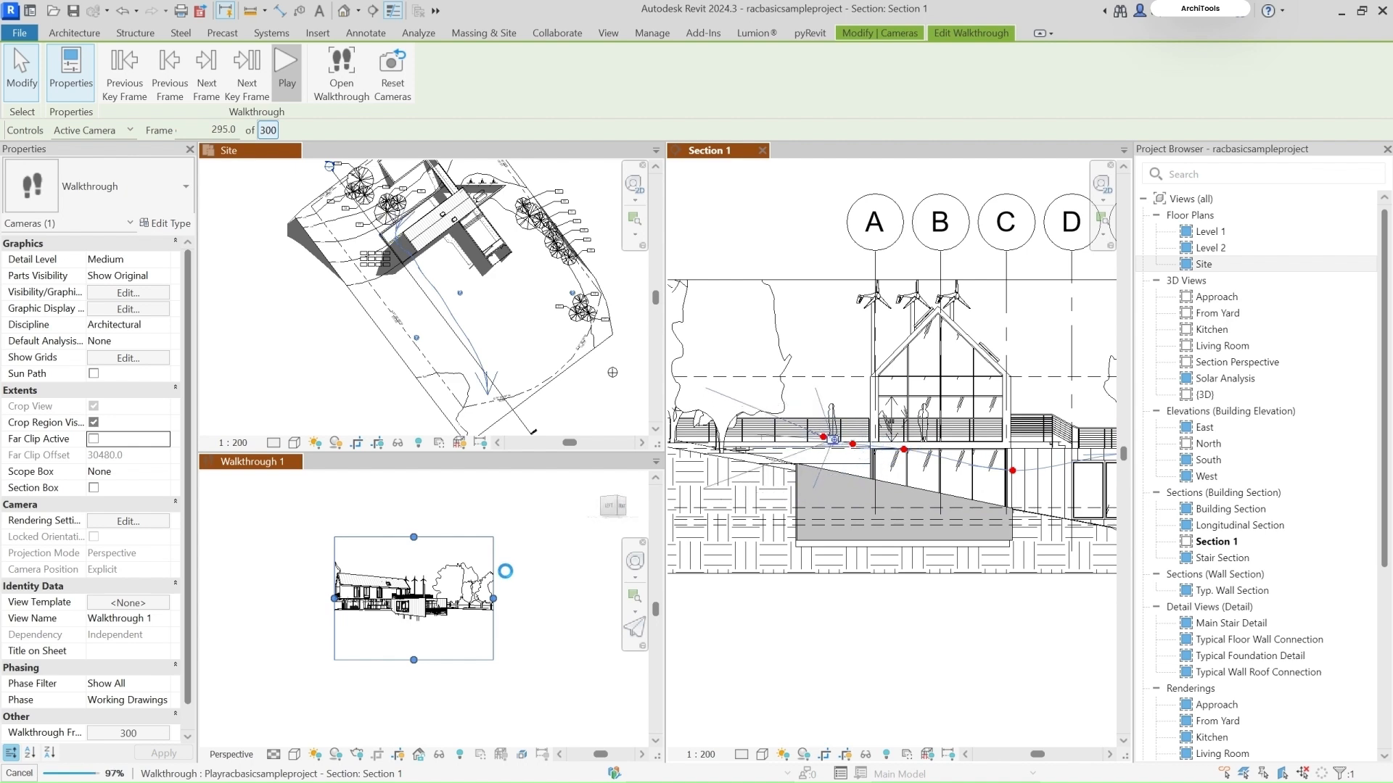
key(Escape)
key(Escape)
key(Escape)
key(Escape)
click(299, 70)
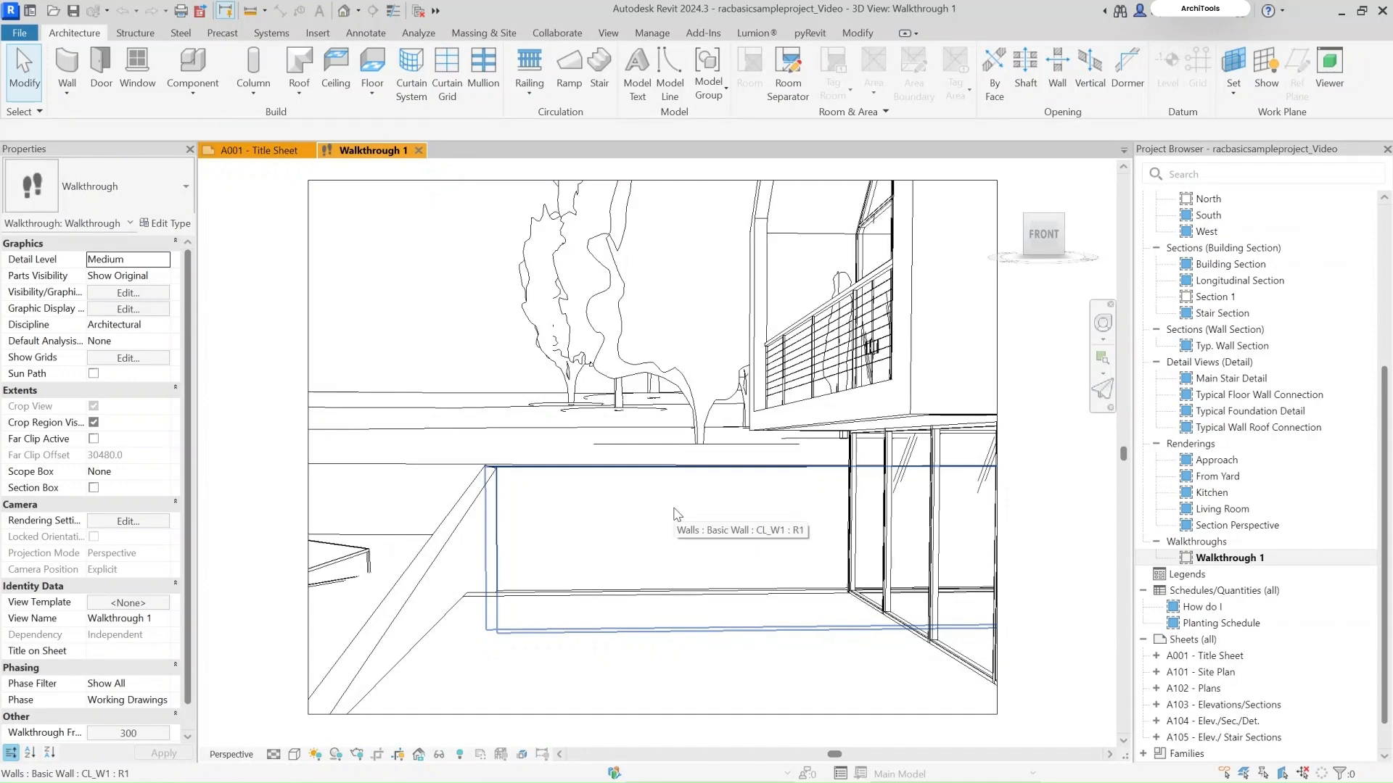
- Start exporting Walkthrough 1 as a walkthrough animation
key(super)
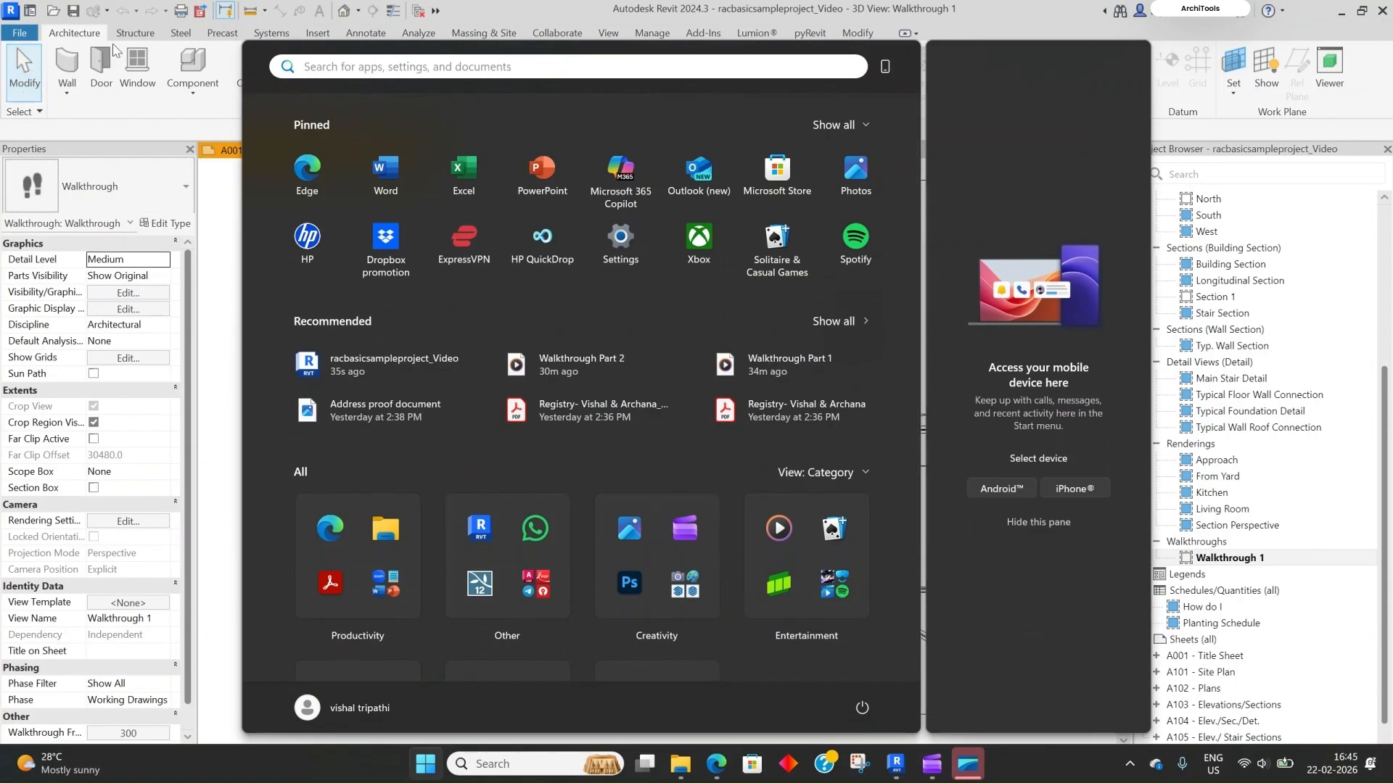
key(super)
click(19, 35)
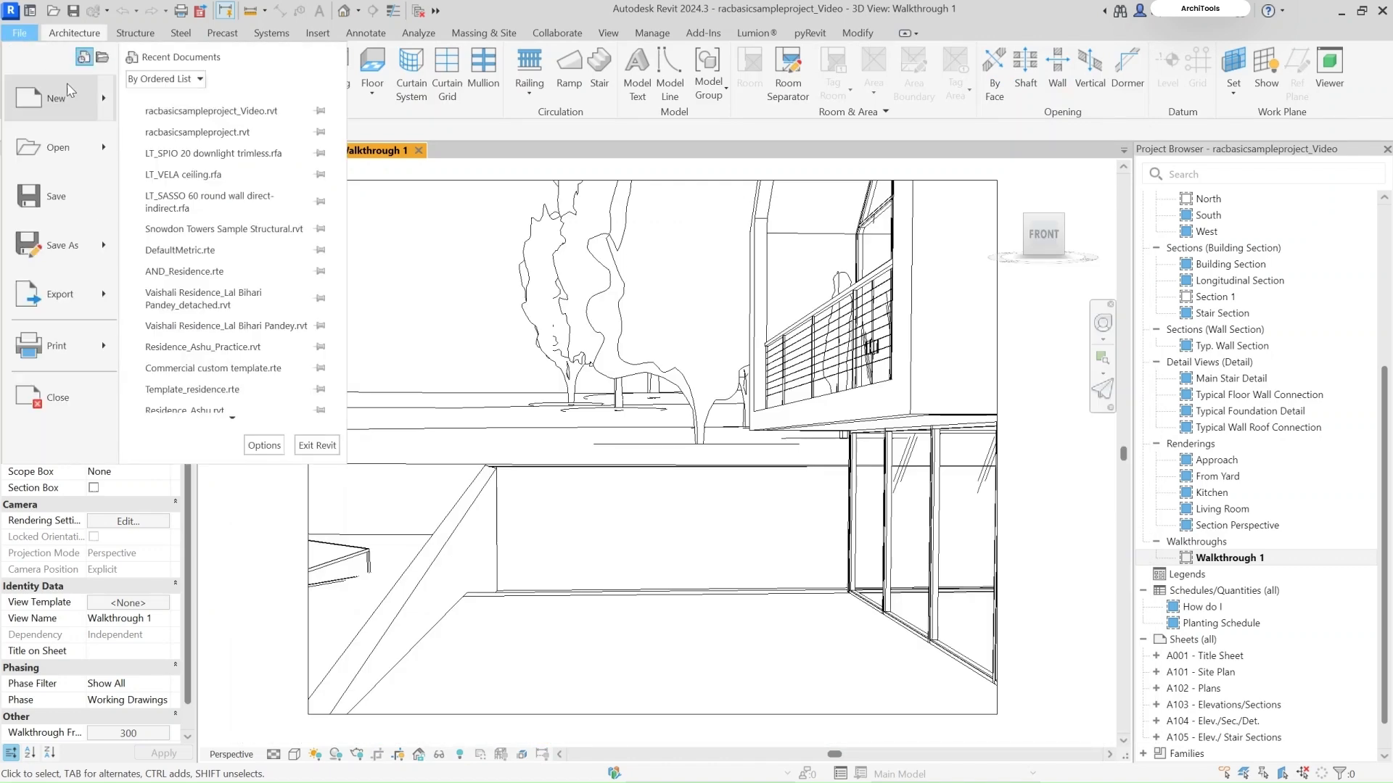
mouse_move(97, 293)
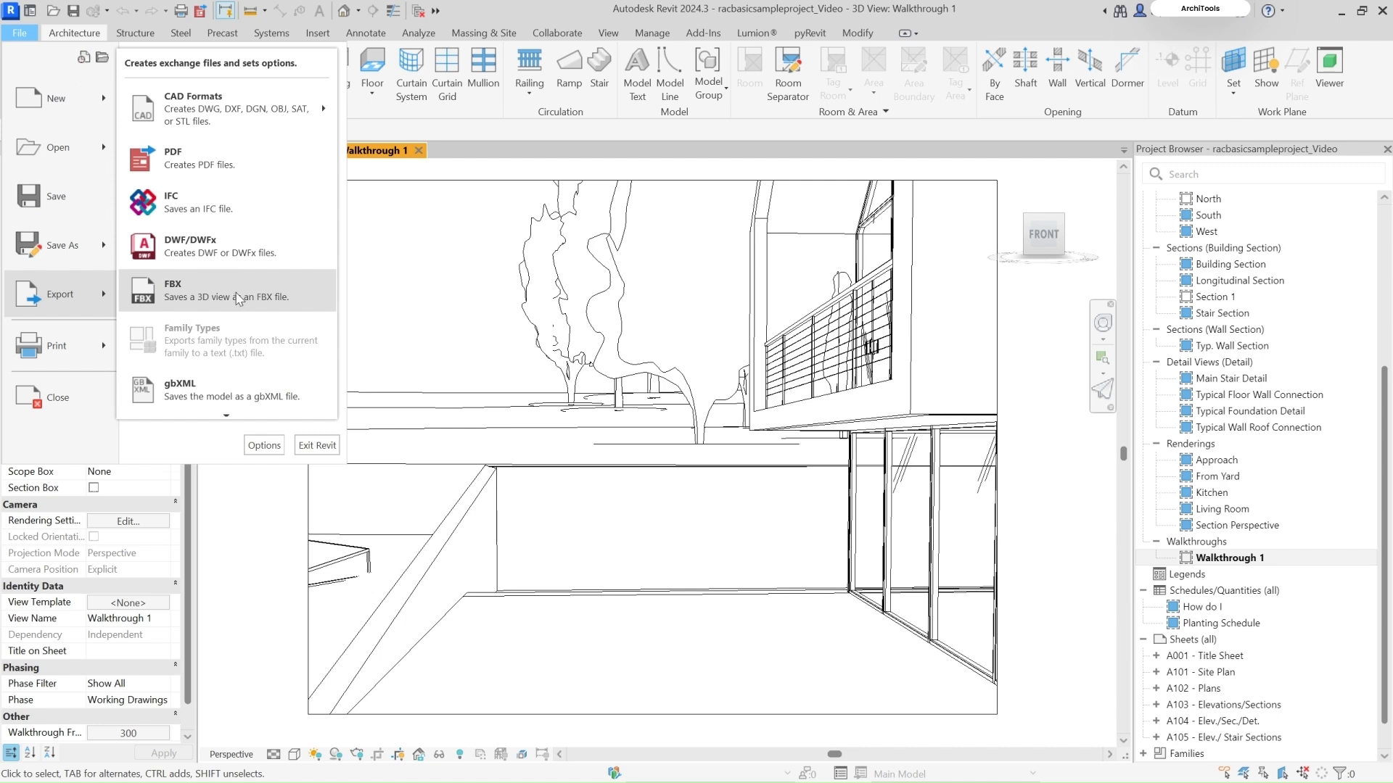
scroll(229, 419, down, 3)
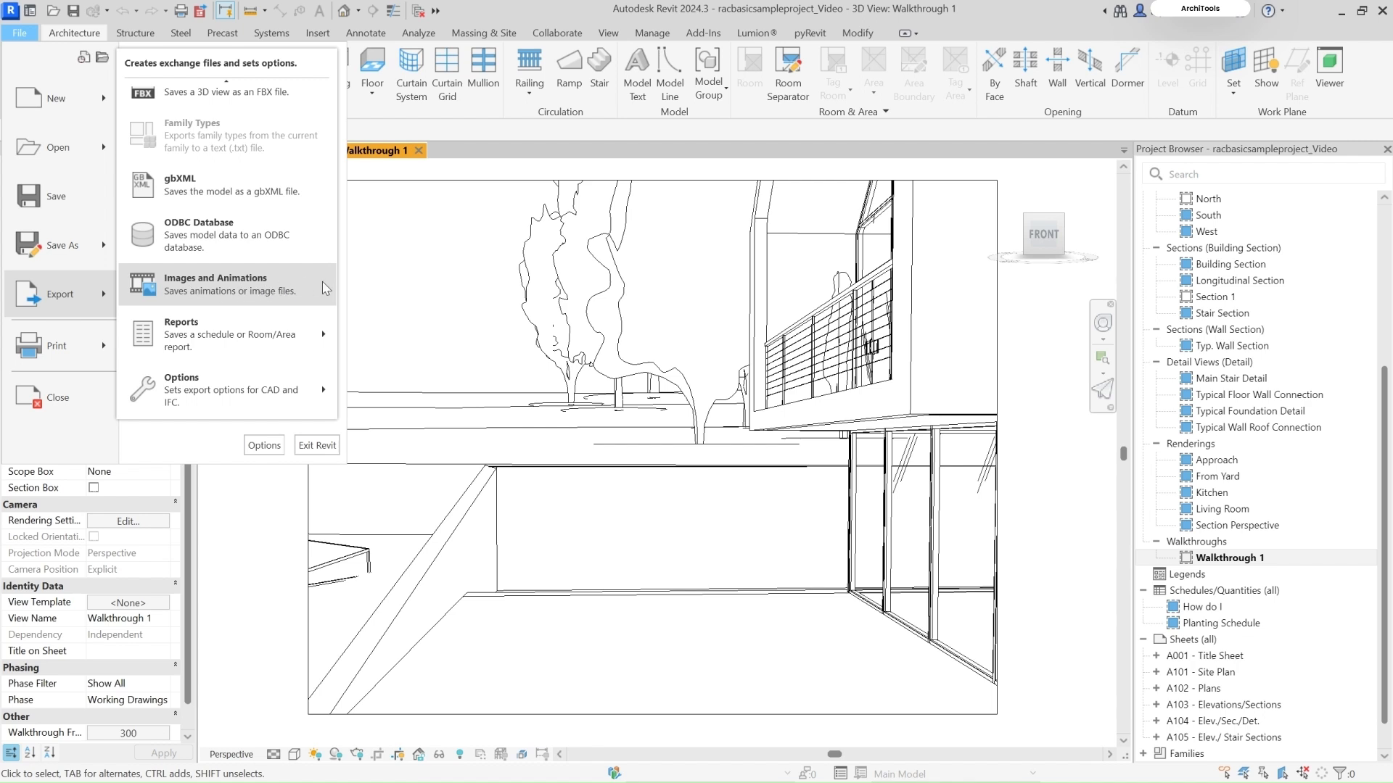
mouse_move(327, 288)
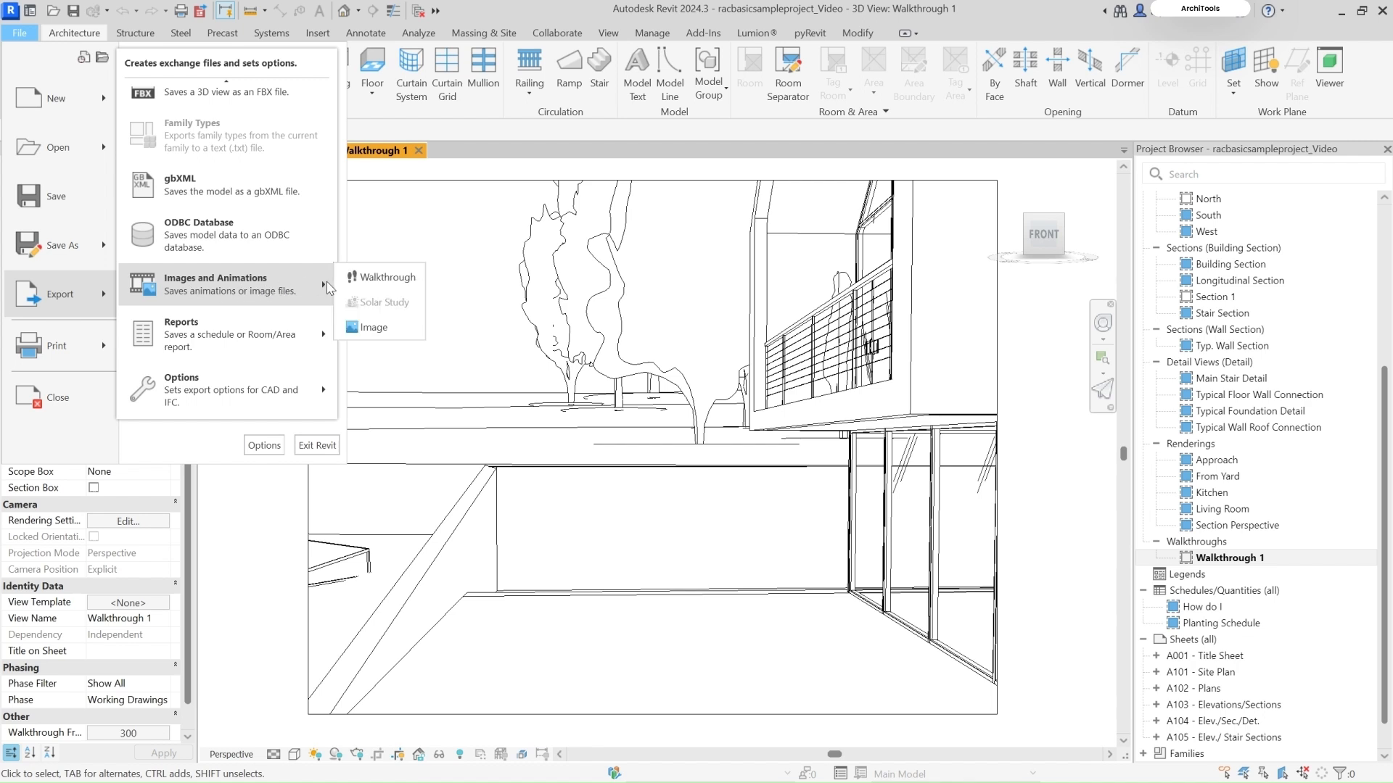
click(387, 283)
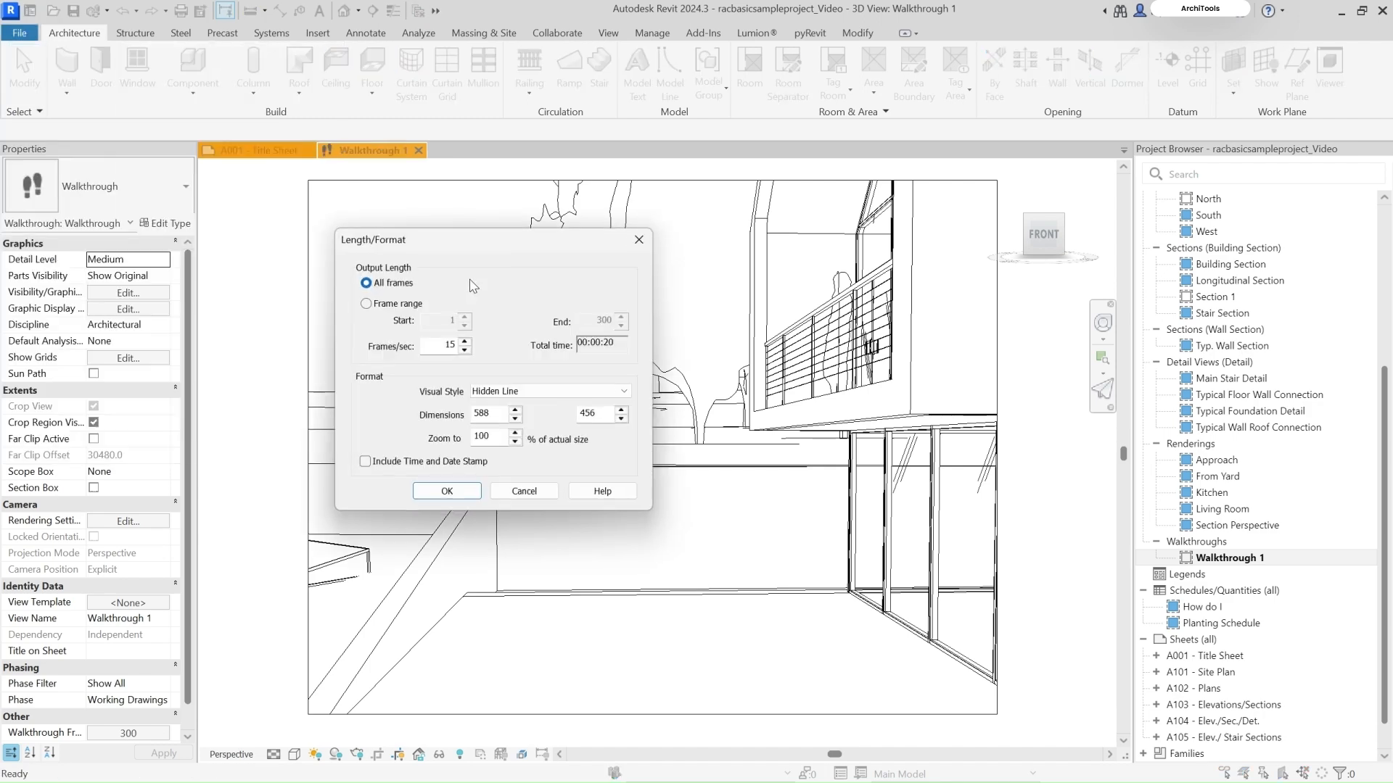
drag(510, 243, 851, 281)
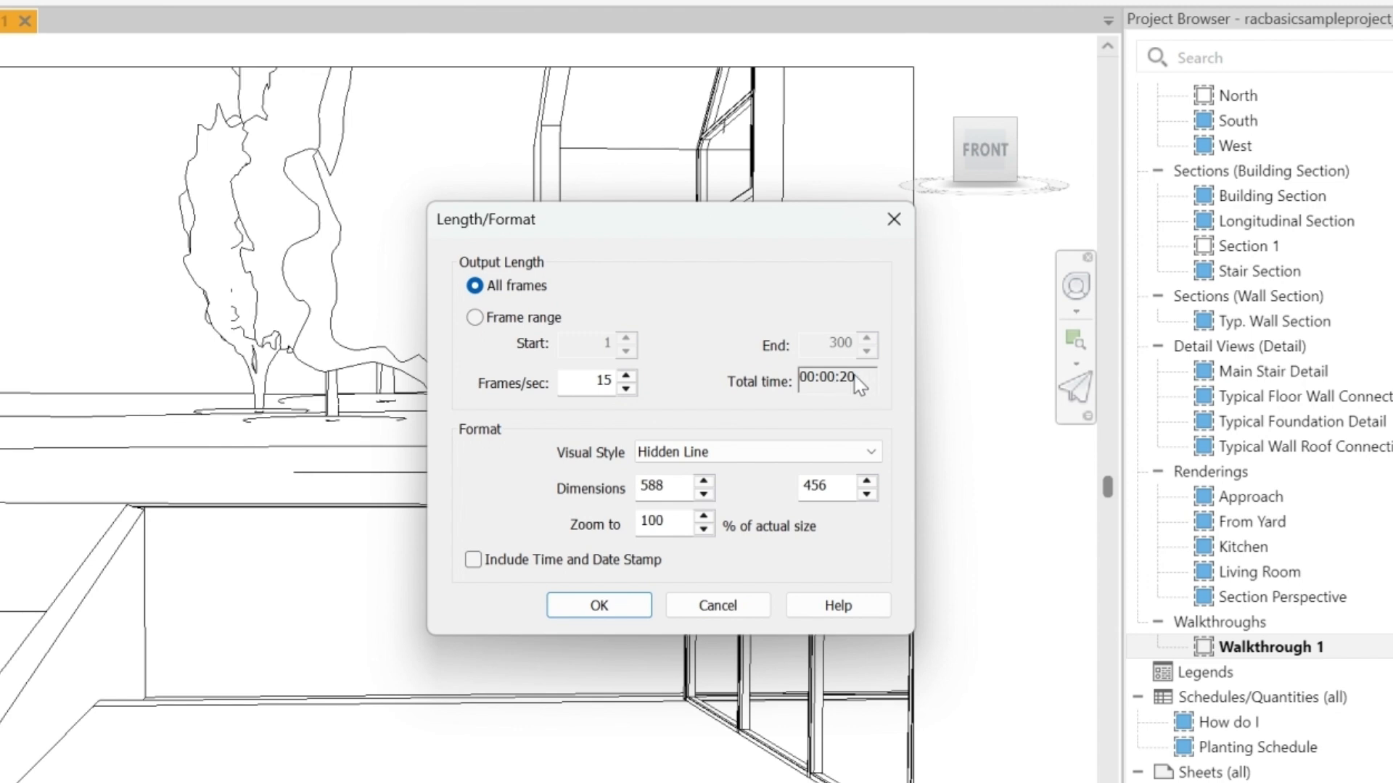
- Set the exported walkthrough's visual style to Consistent Colors at 15 frames per second
click(625, 388)
click(625, 389)
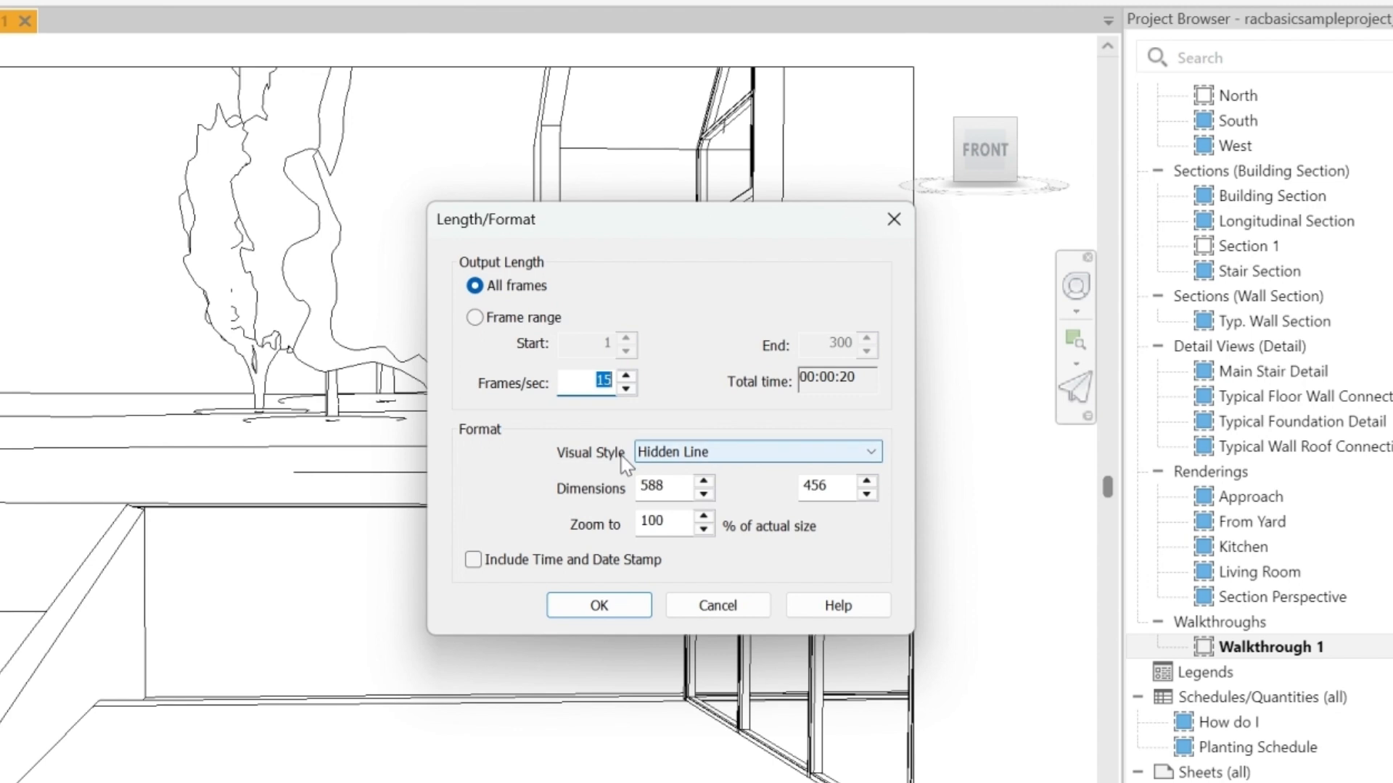
click(705, 452)
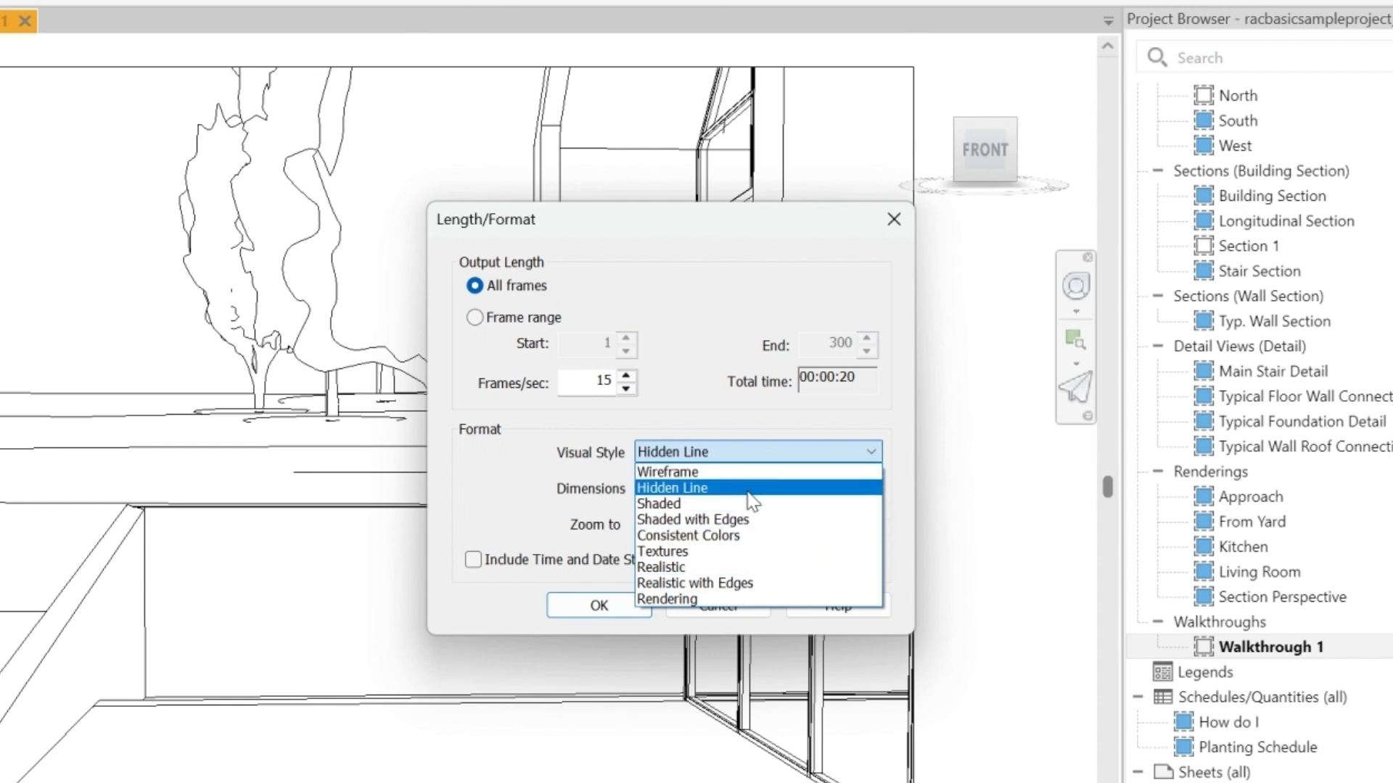
click(733, 536)
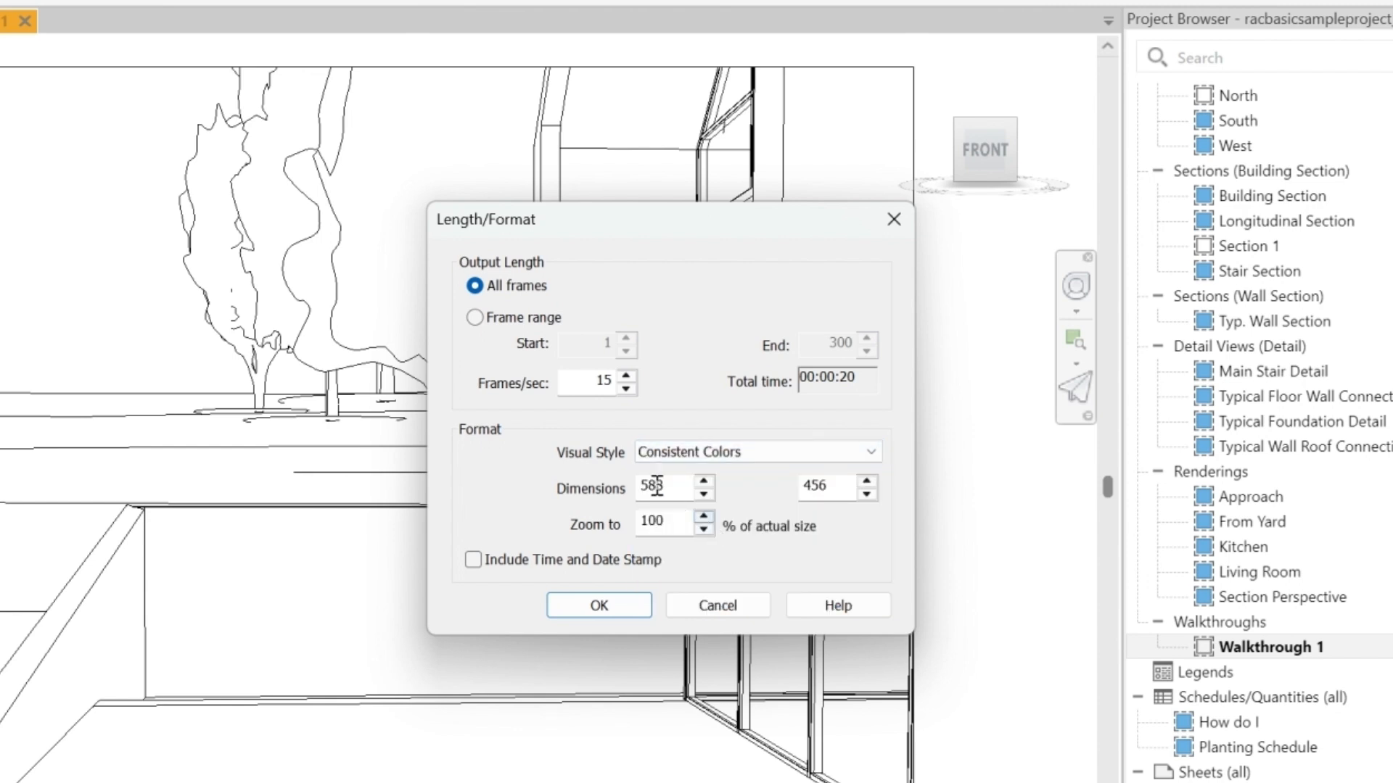
click(722, 453)
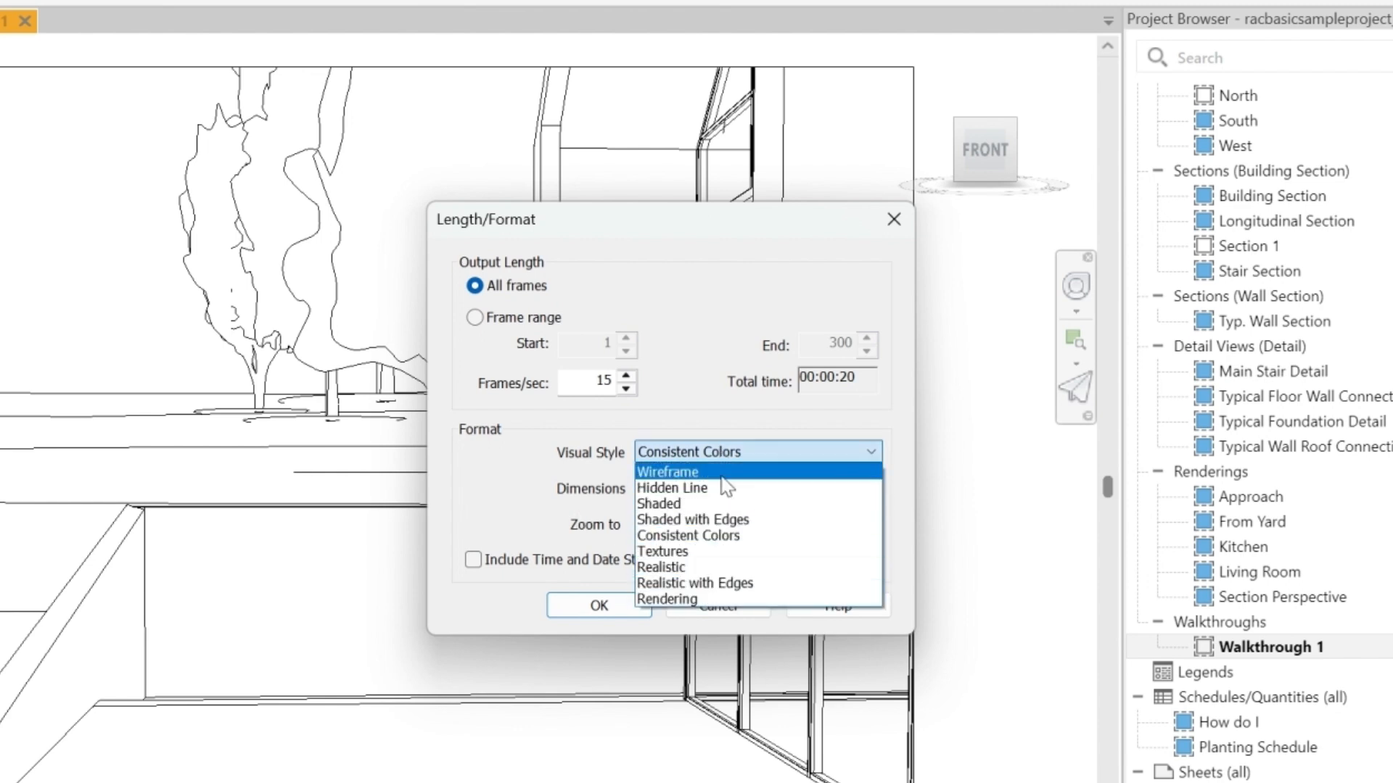
click(692, 416)
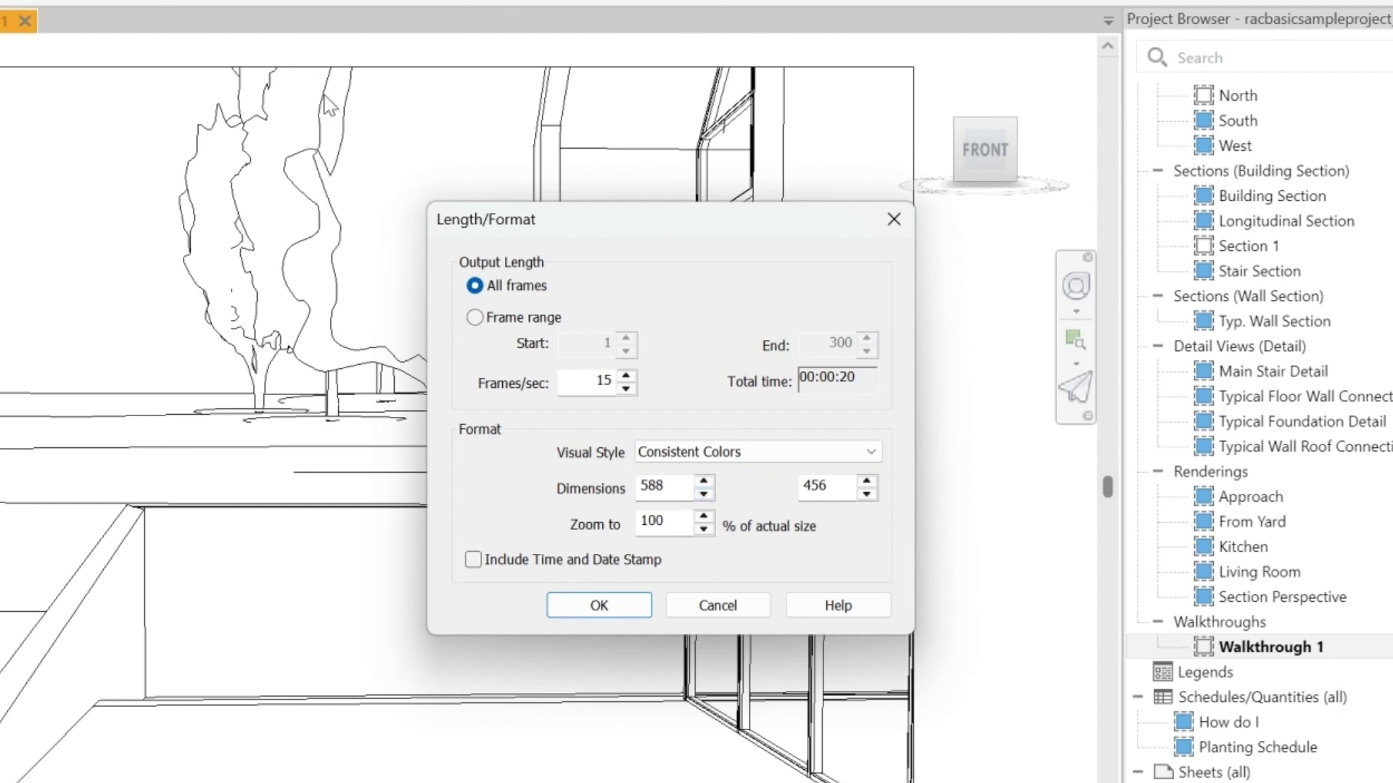
- Enter output dimensions of 600 by 400 for the walkthrough video and accept the length and format settings
click(709, 480)
click(709, 480)
click(704, 481)
click(704, 481)
text(600)
drag(844, 488, 801, 490)
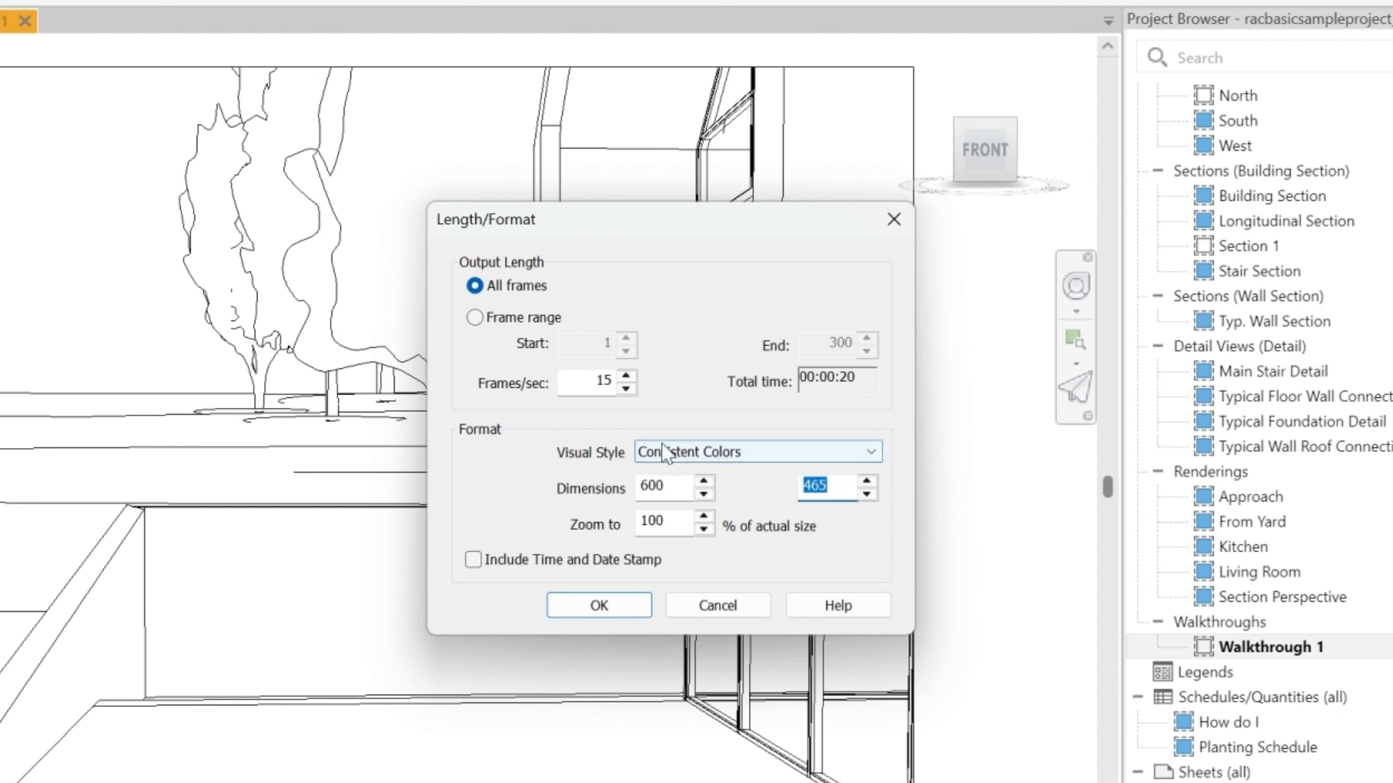
text(400)
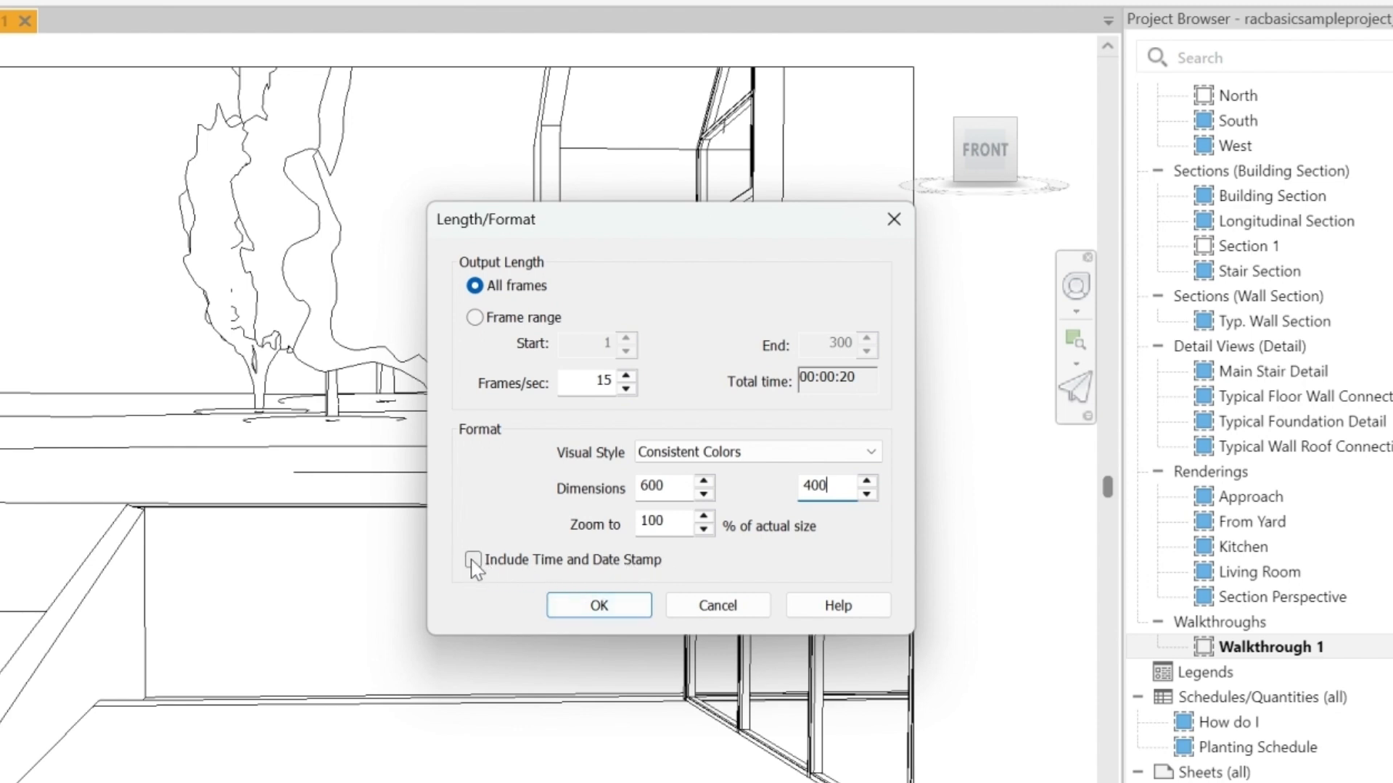
click(600, 604)
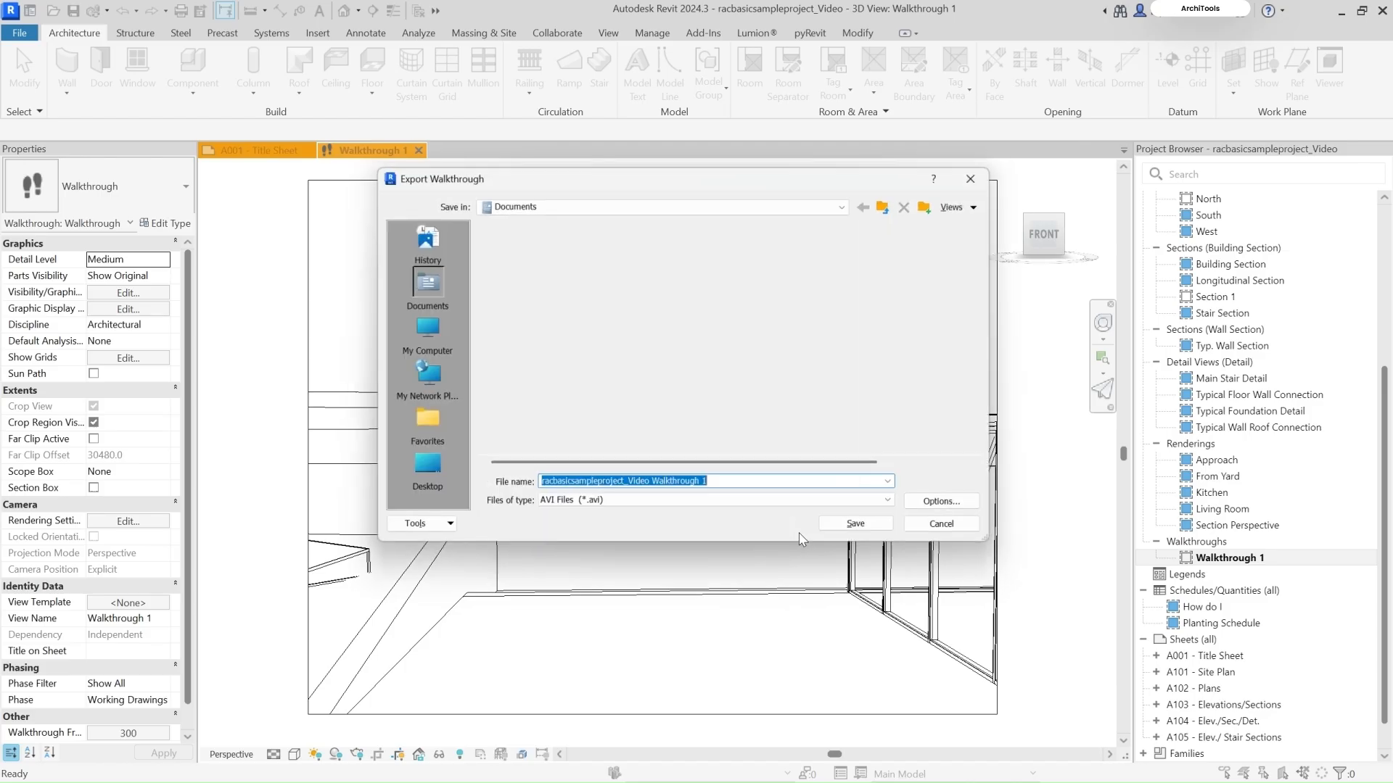
- Save the walkthrough as an AVI file named racbasicsampleproject_Video Walkthrough 1 in Documents, using the Intel IYUV codec for compression
click(862, 529)
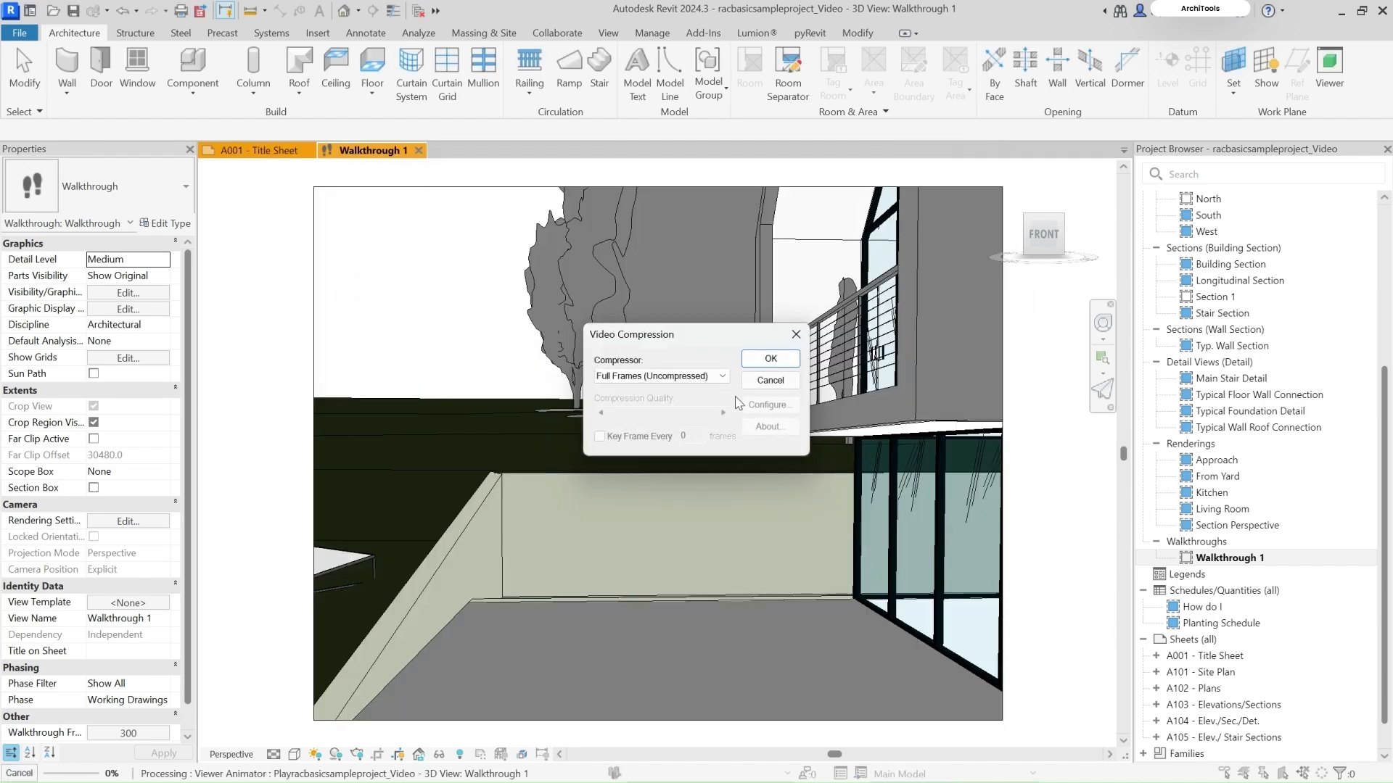
click(702, 375)
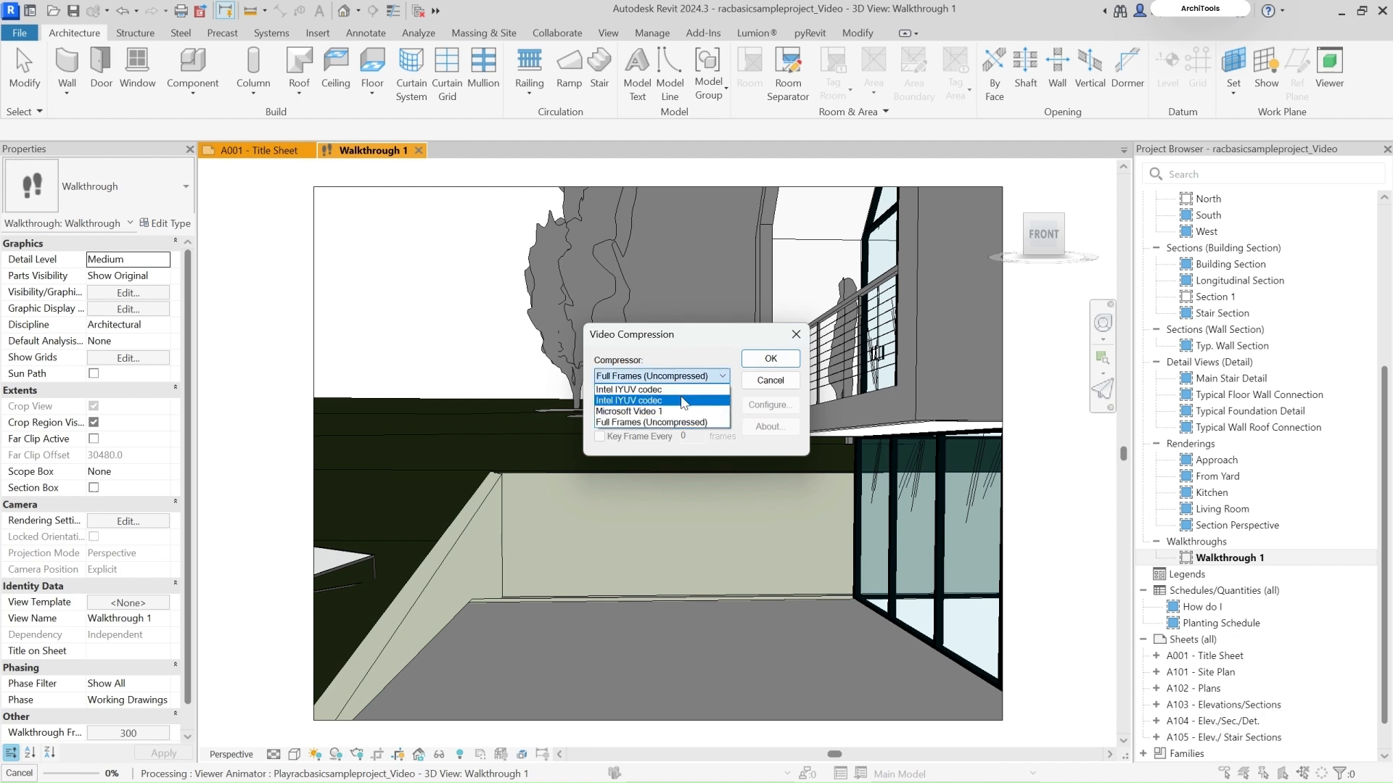
click(661, 400)
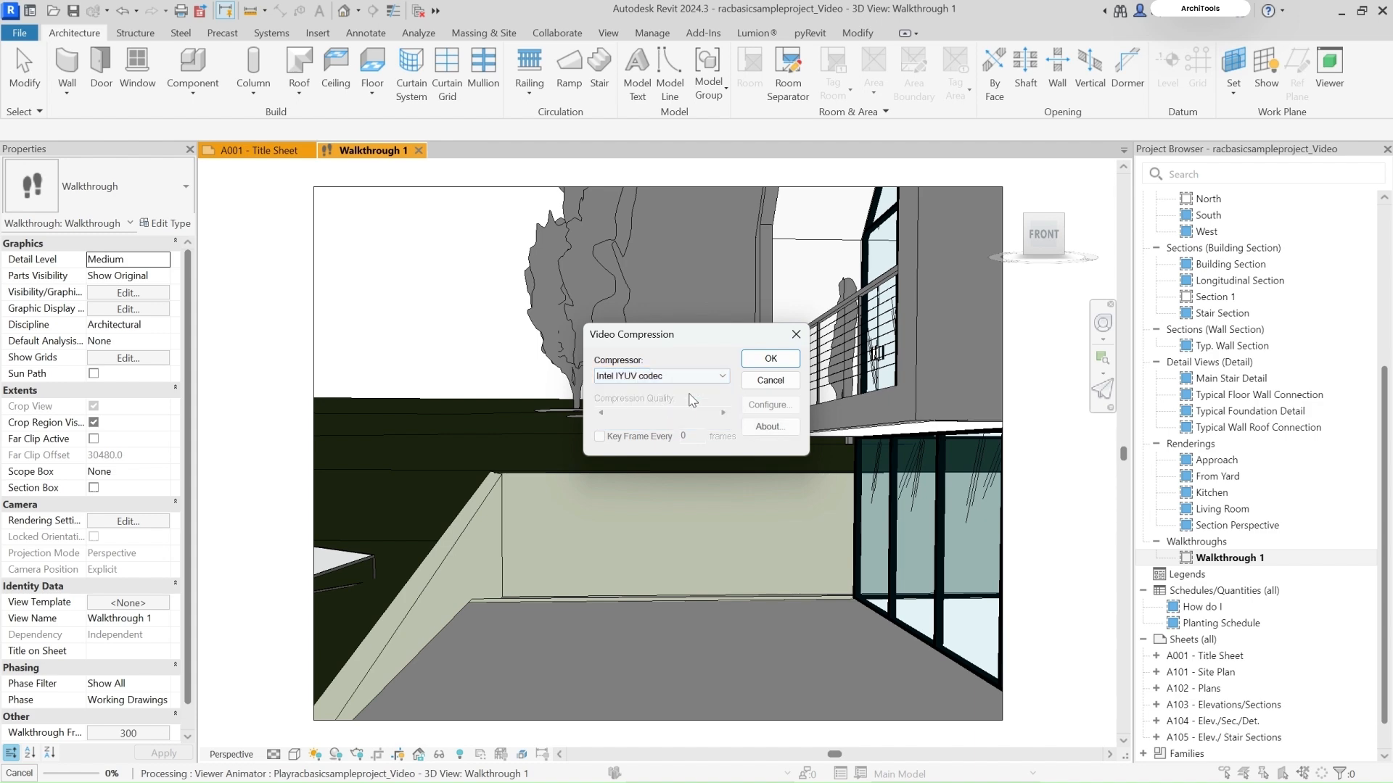
click(770, 359)
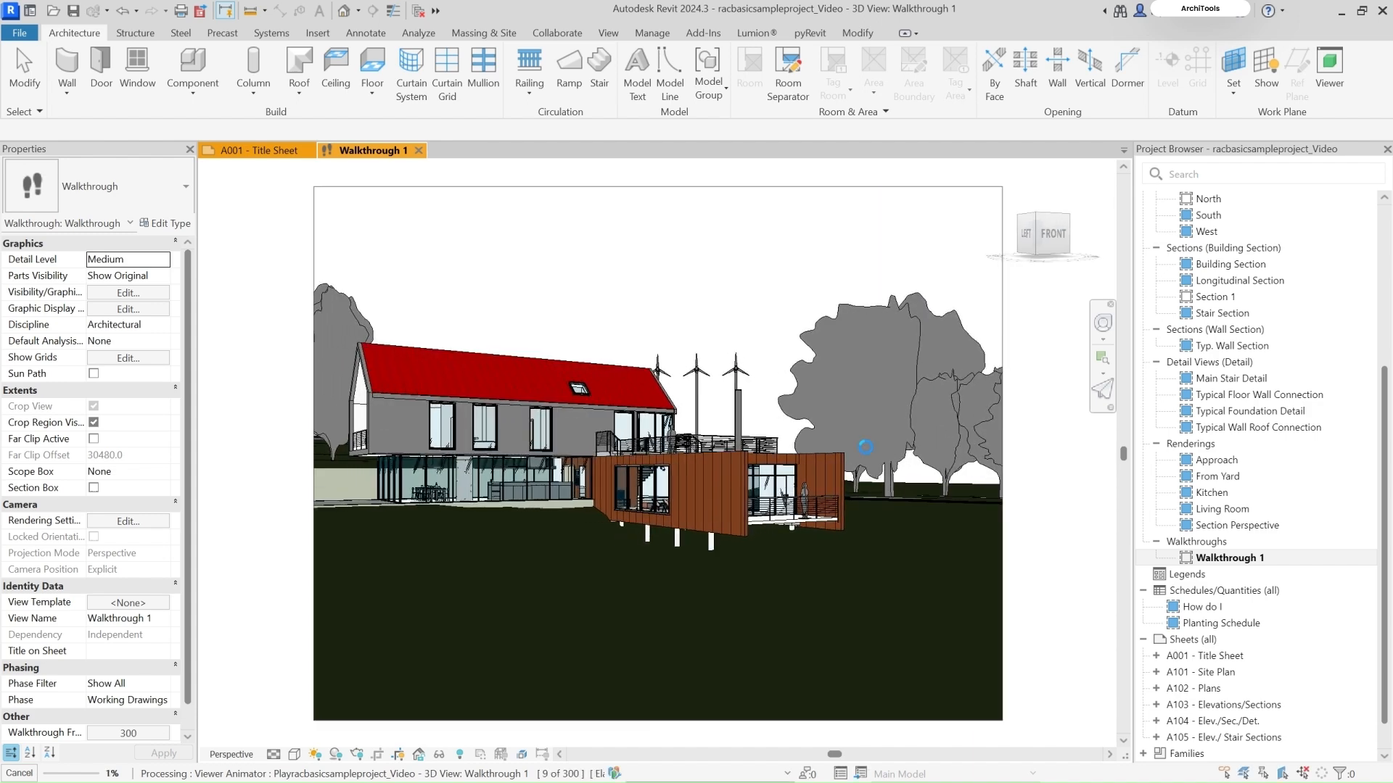